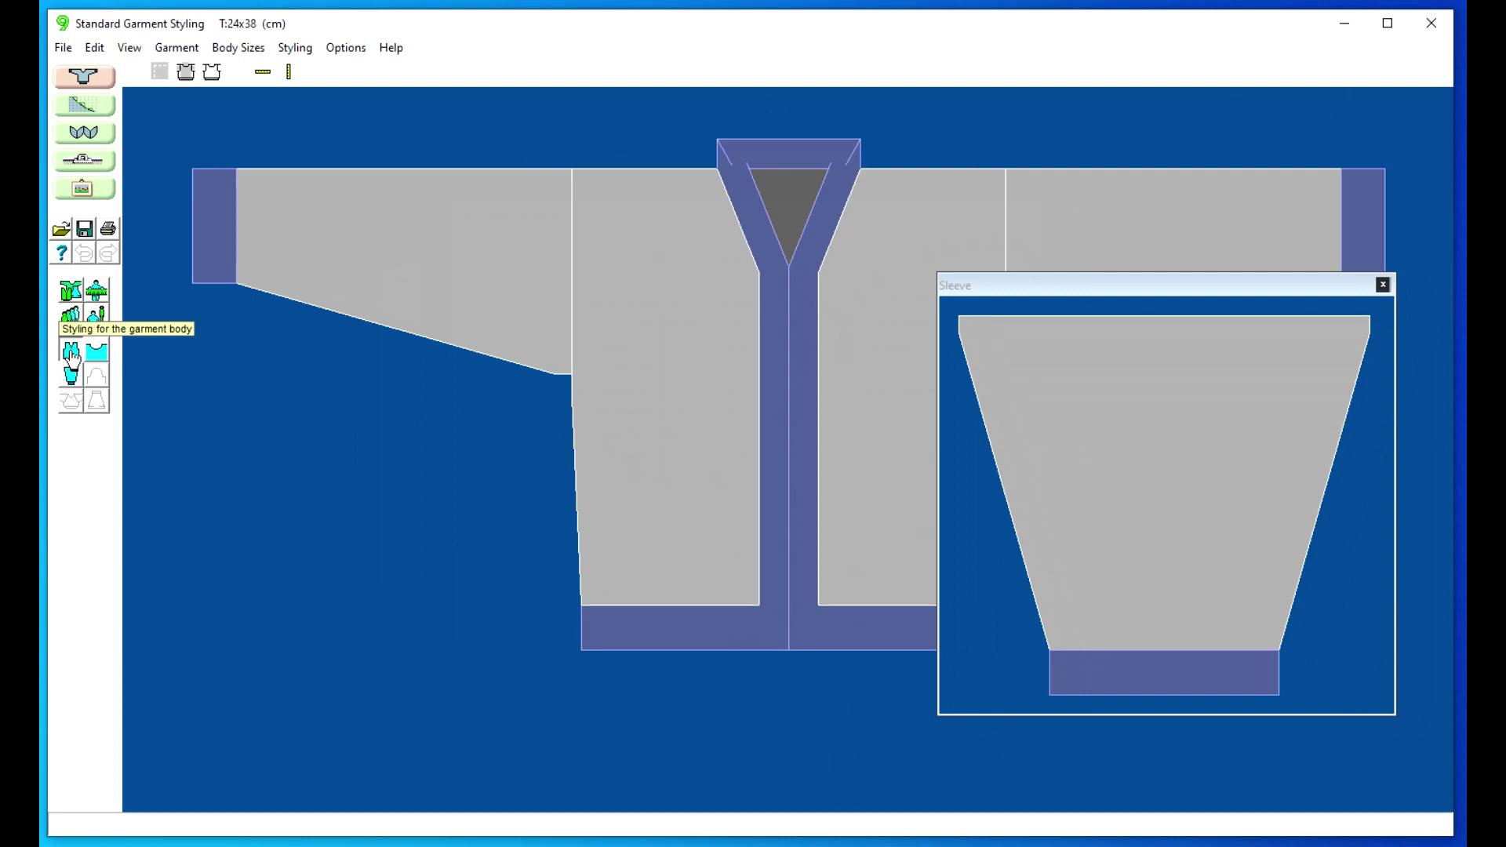
Set the front overlap in the cardigan's body styling to 3.5 cm
click(71, 356)
drag(622, 498, 359, 365)
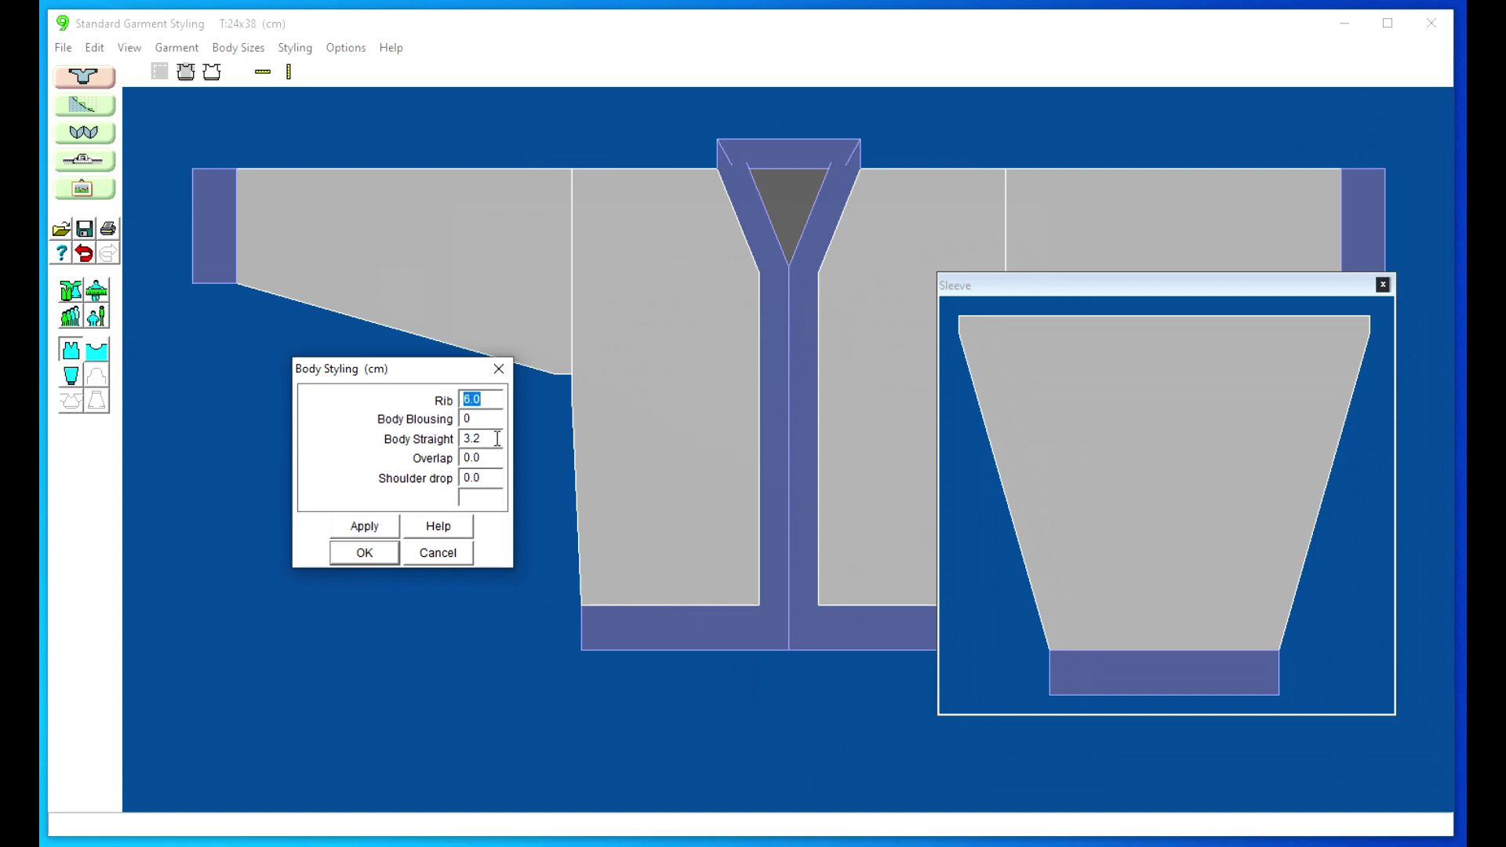
drag(495, 457, 450, 460)
text(3.5)
click(375, 535)
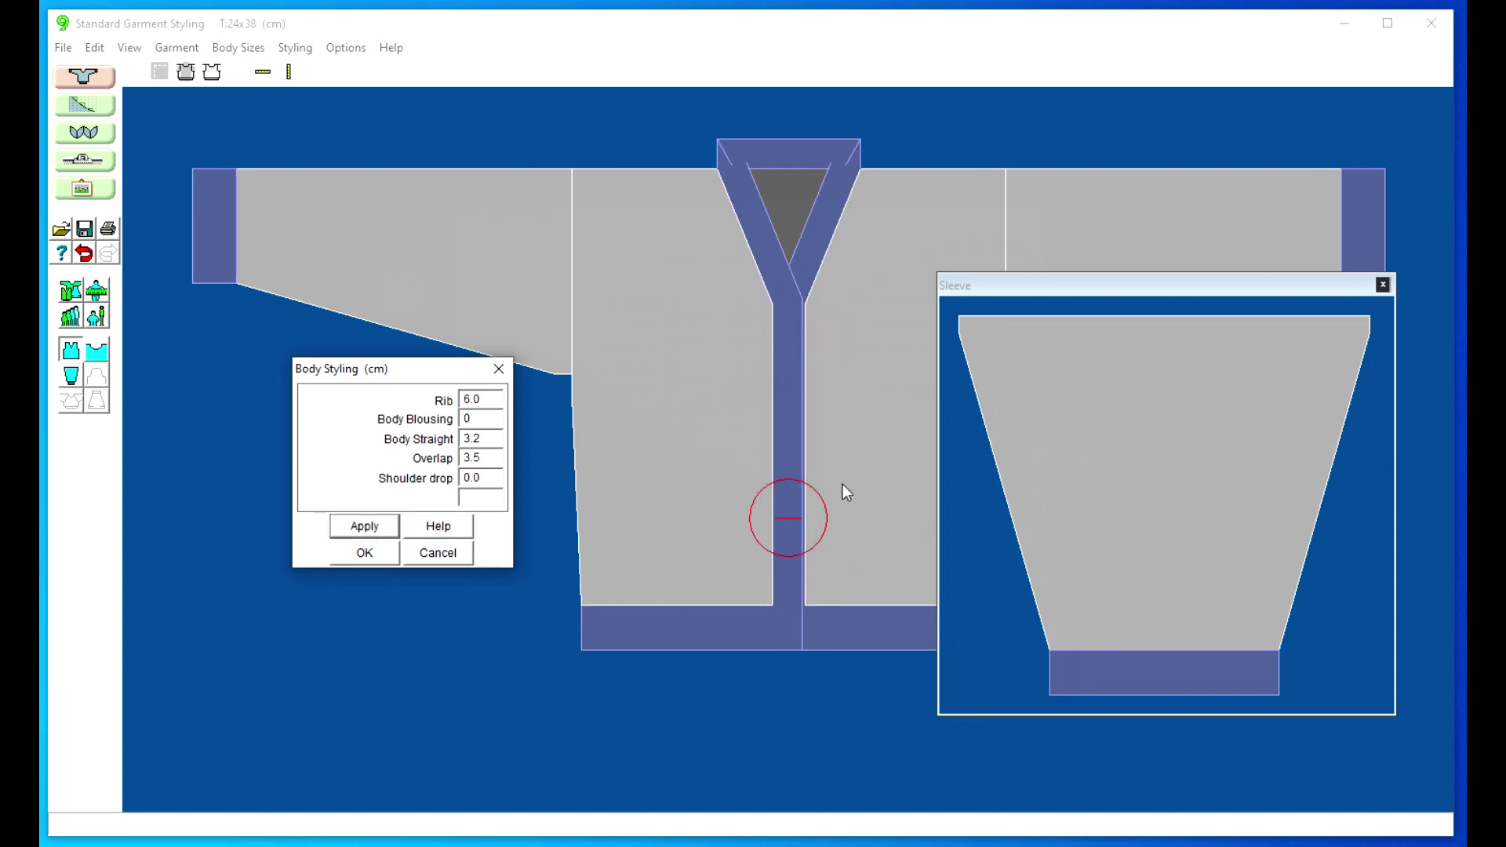
click(991, 287)
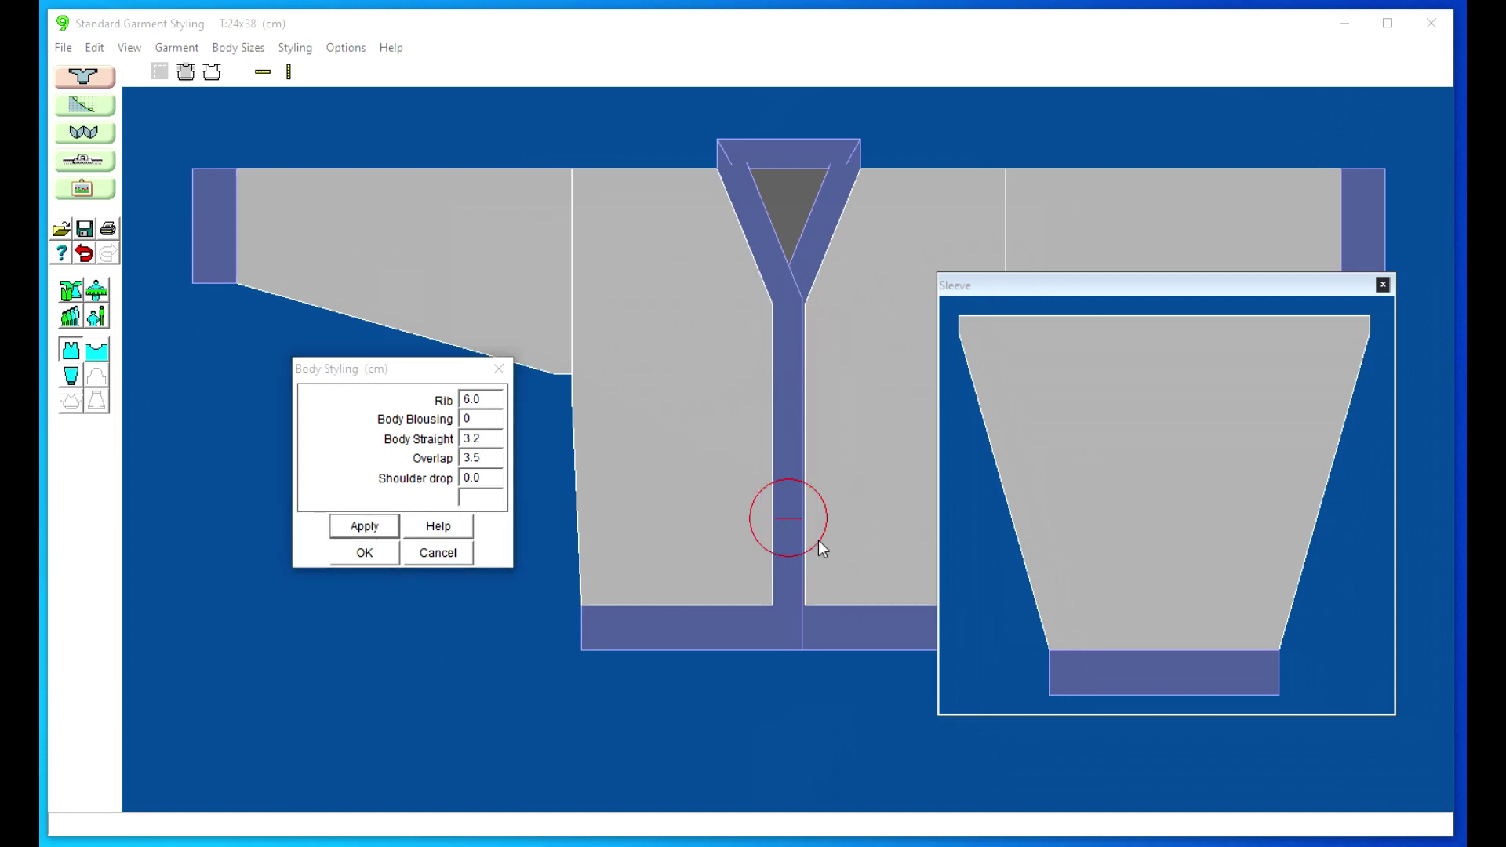
click(364, 553)
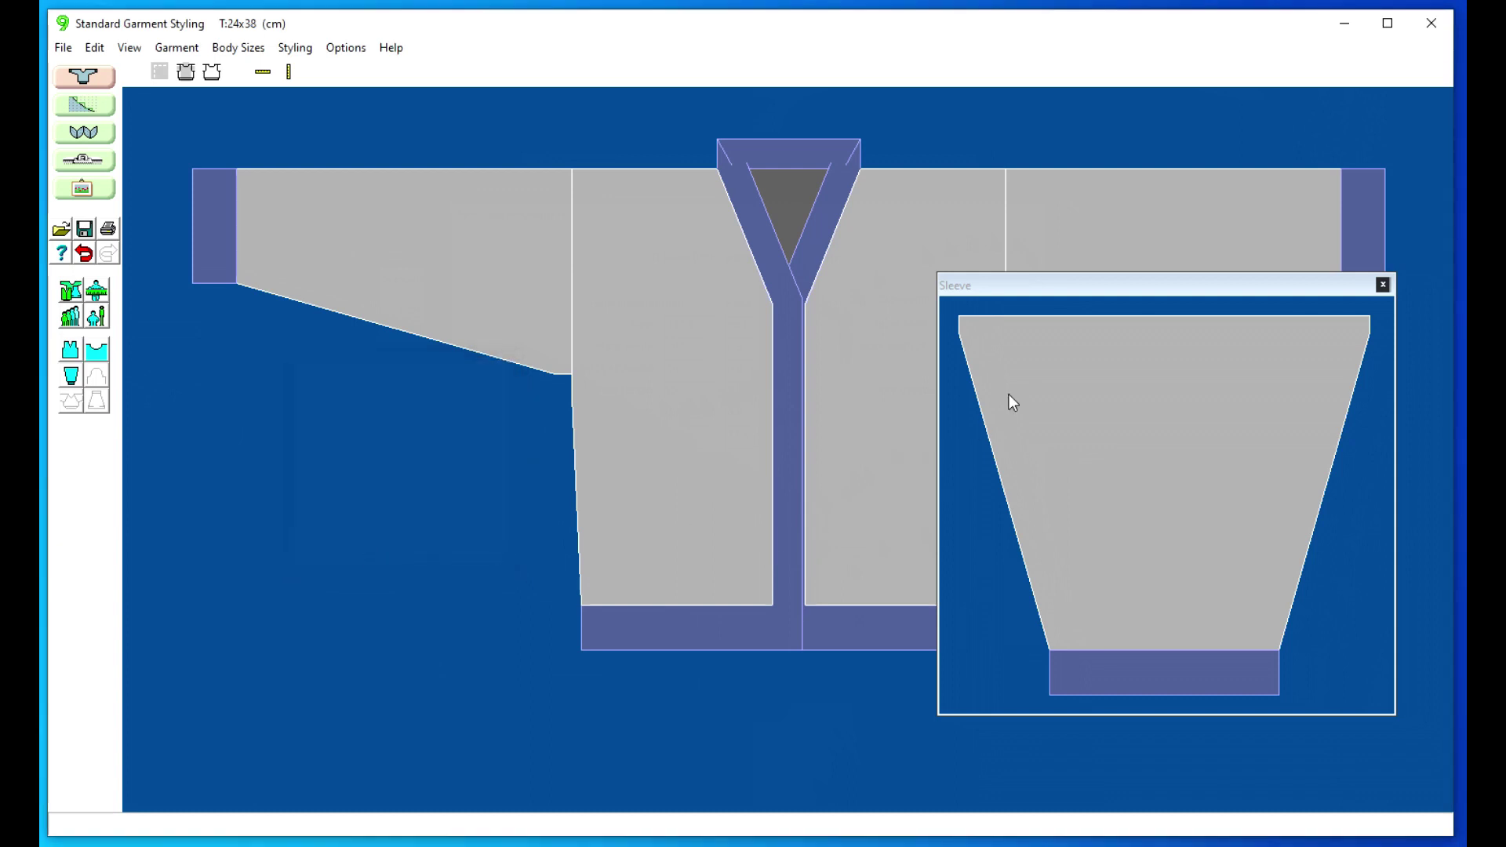
Save the garment shape as strickjacke lochmuster.shp in the Shapes folder, replacing the existing file
drag(1051, 291, 1084, 279)
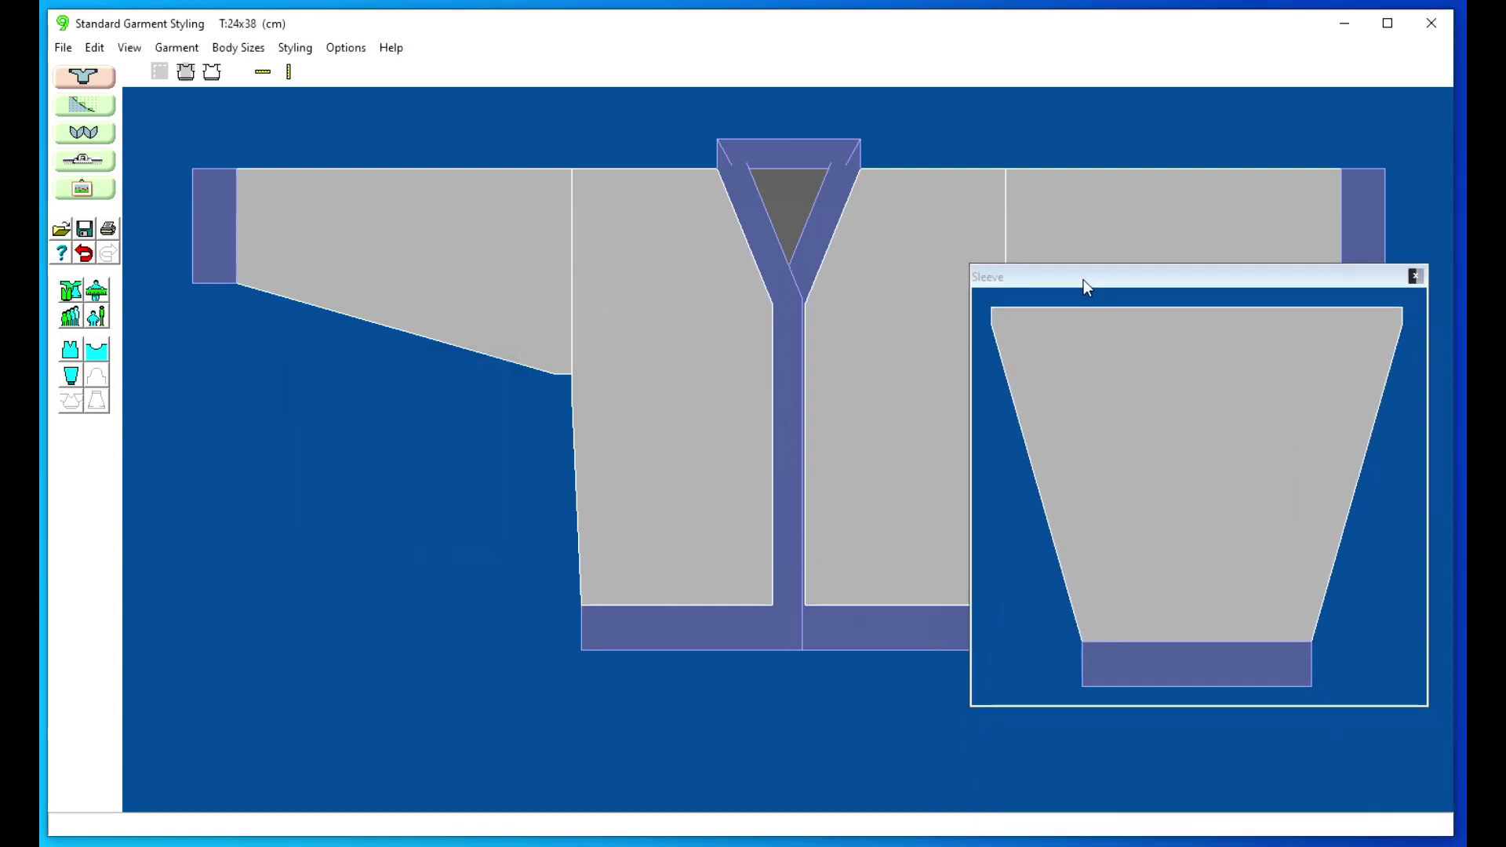
click(63, 48)
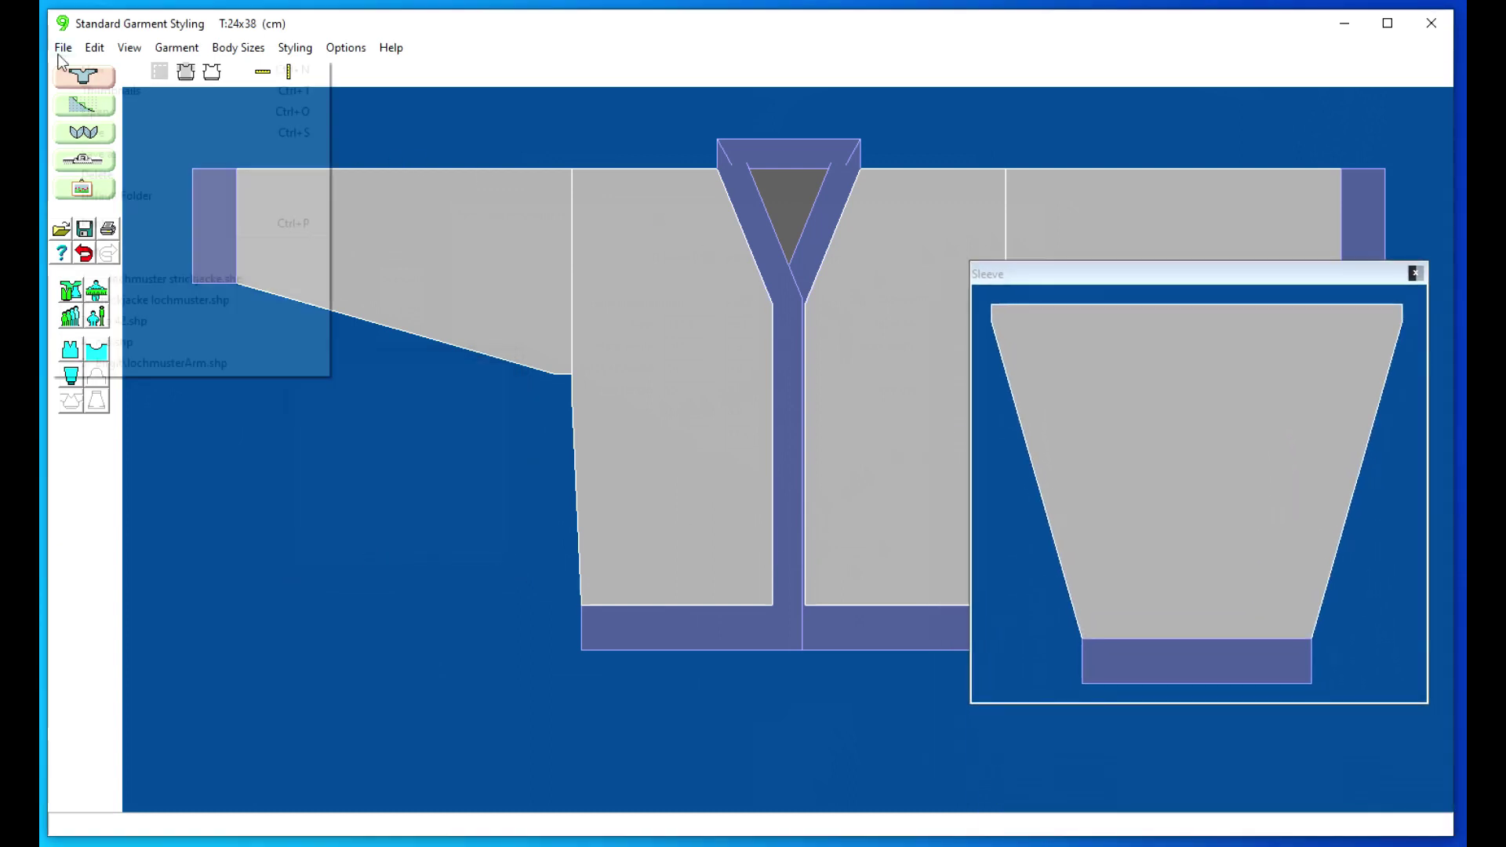
click(86, 155)
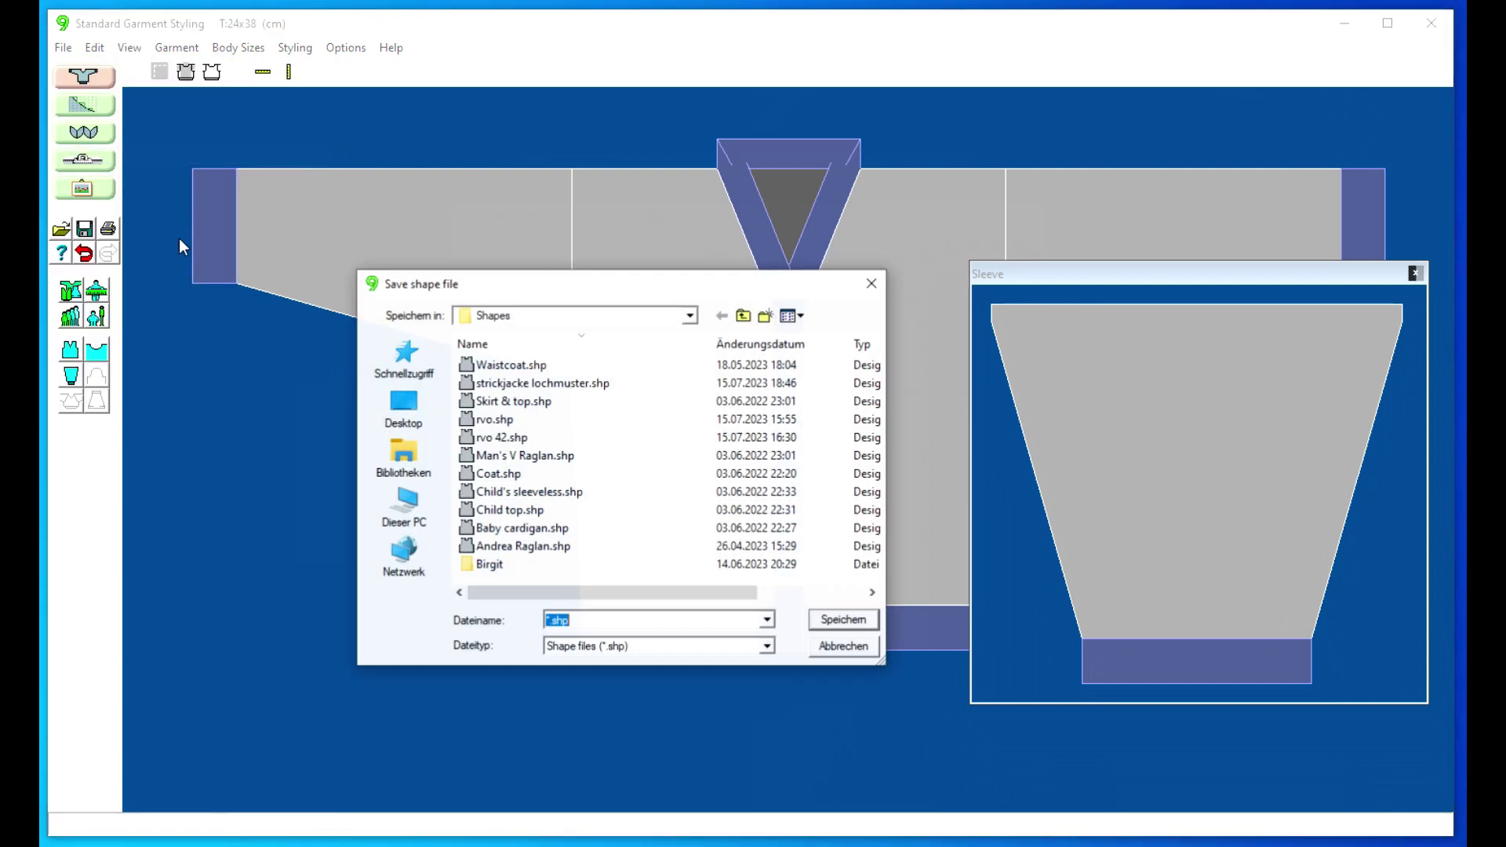
click(535, 384)
click(833, 623)
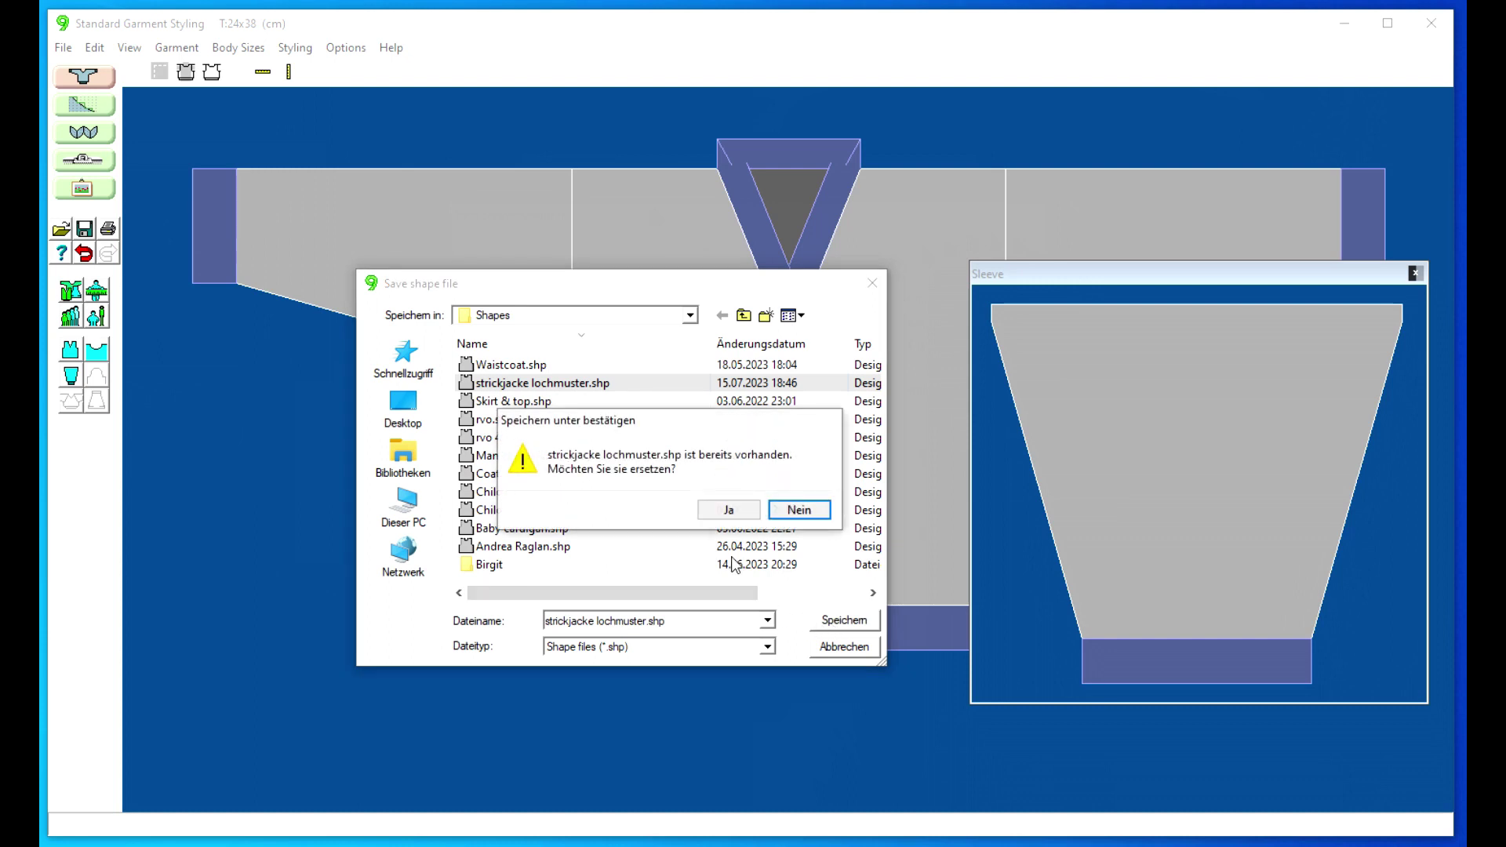
click(728, 511)
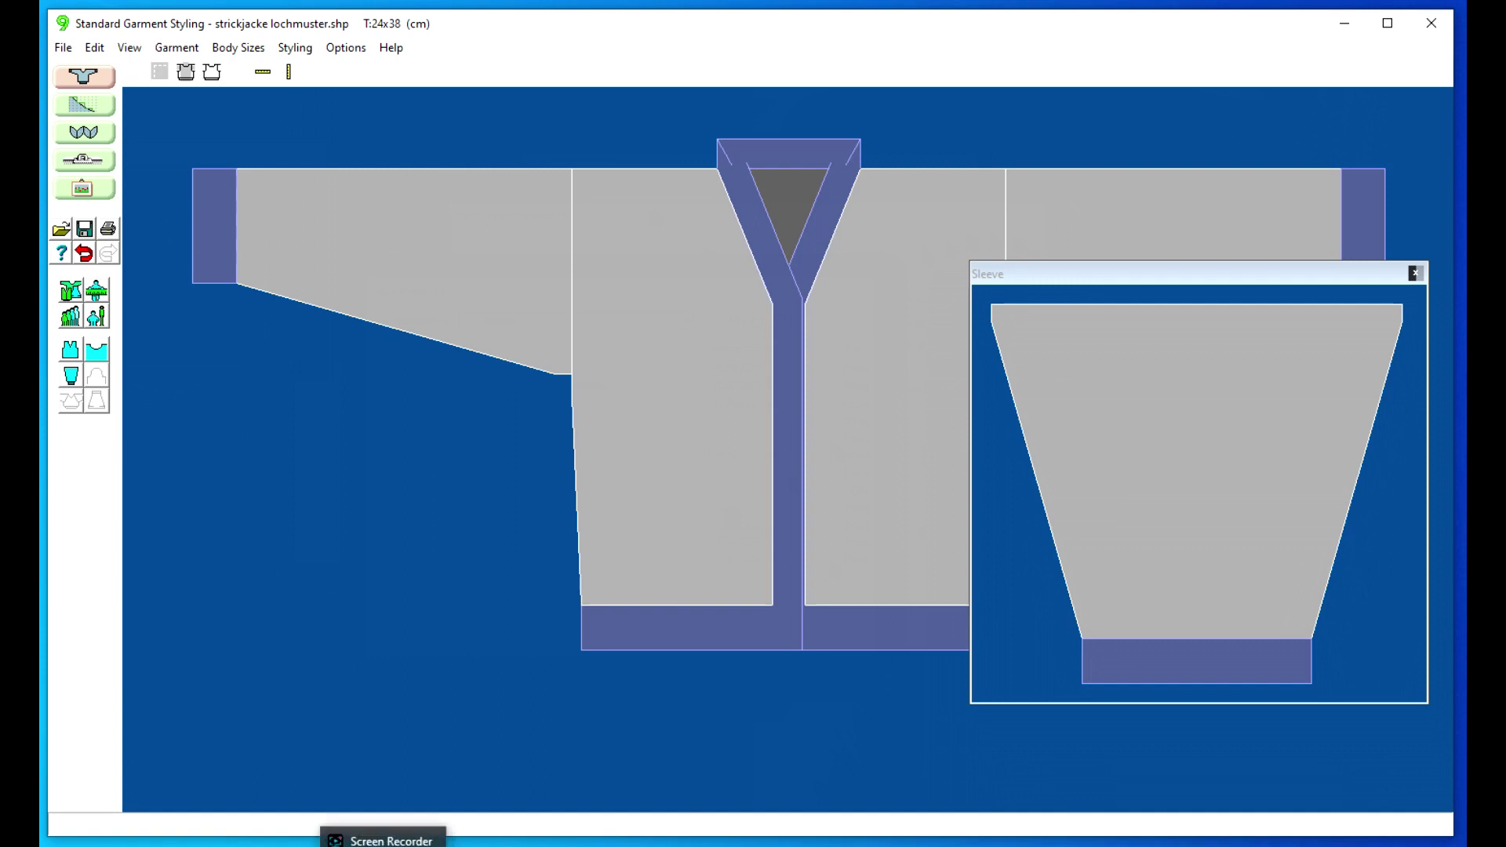
click(385, 845)
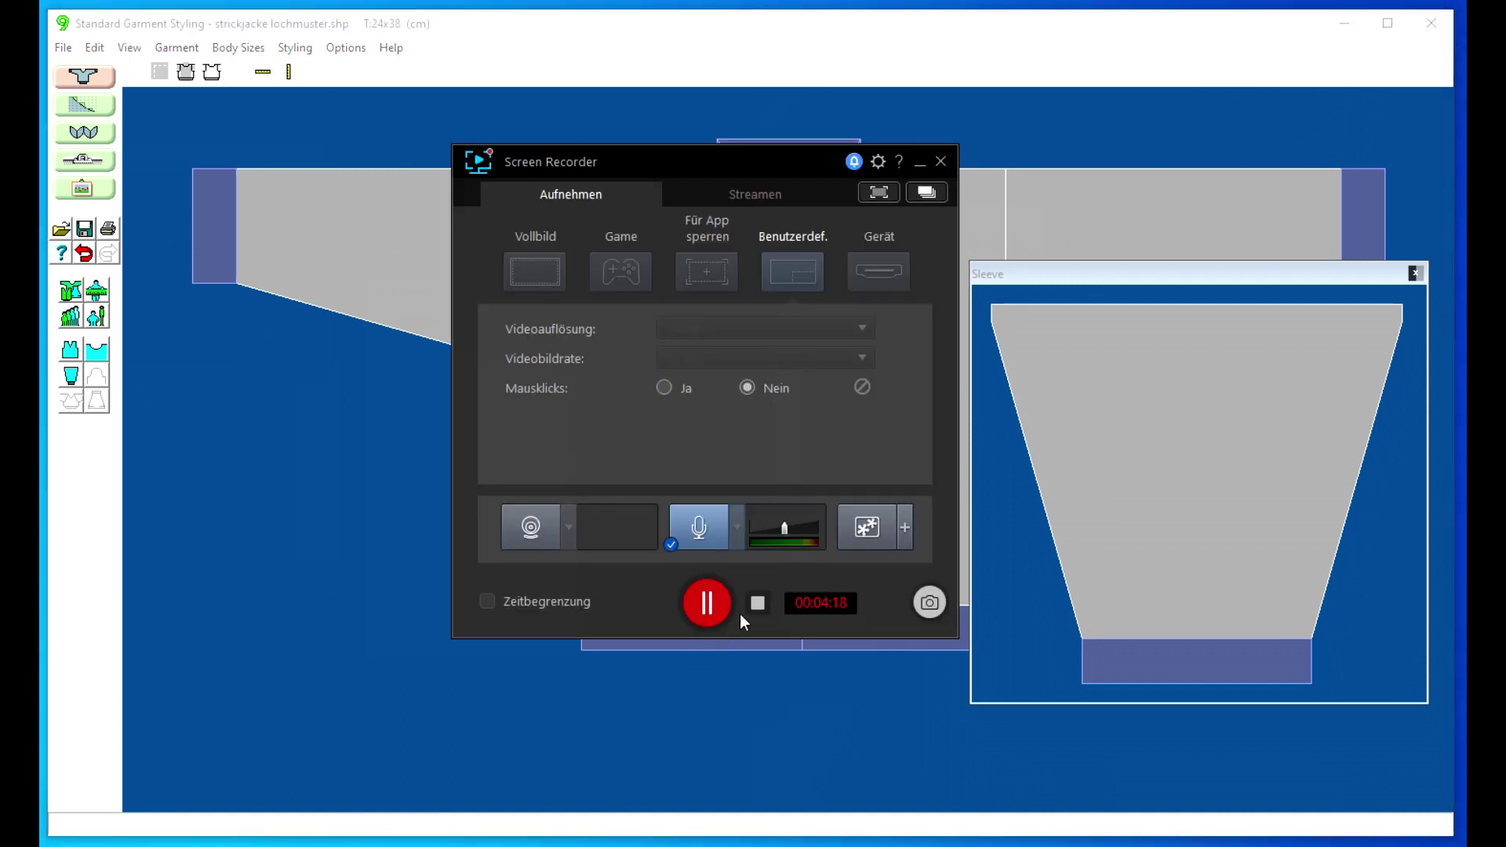
click(757, 602)
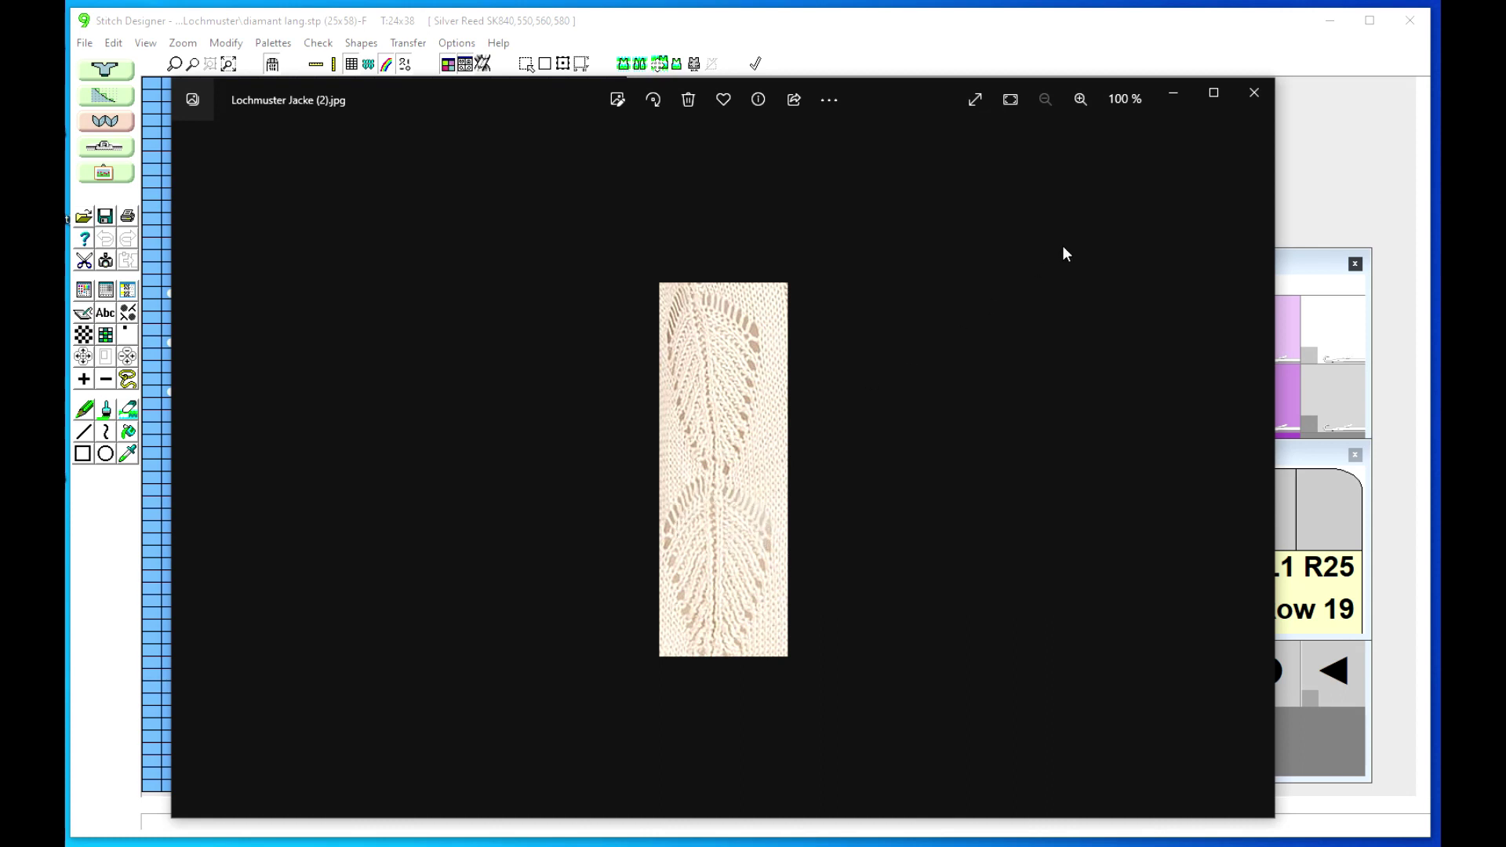
Close the lace reference photo and view the diamond pattern as knitted stitches, returning to the symbol grid
click(1252, 98)
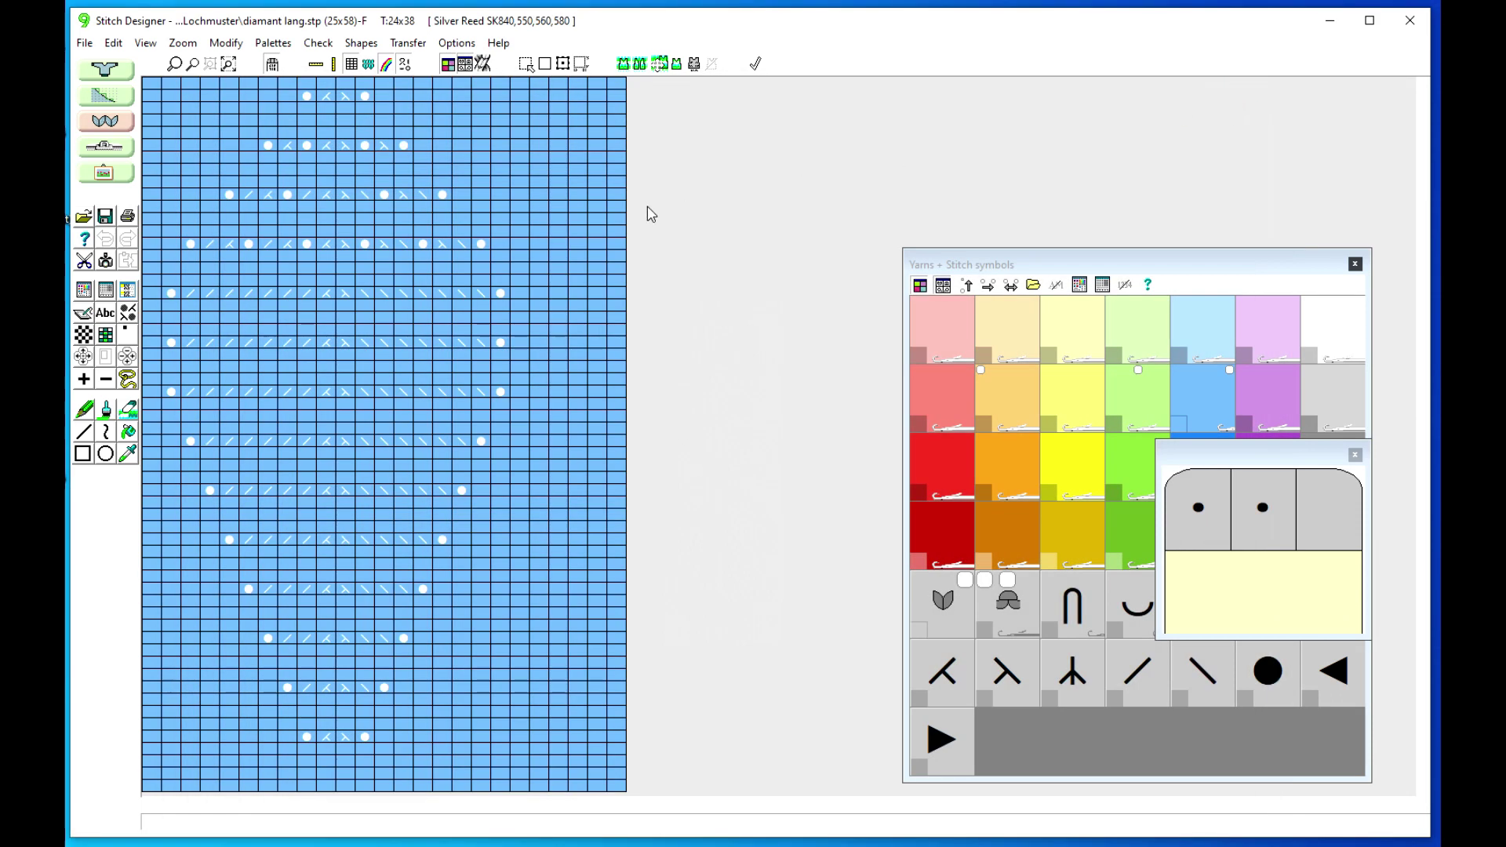
click(369, 65)
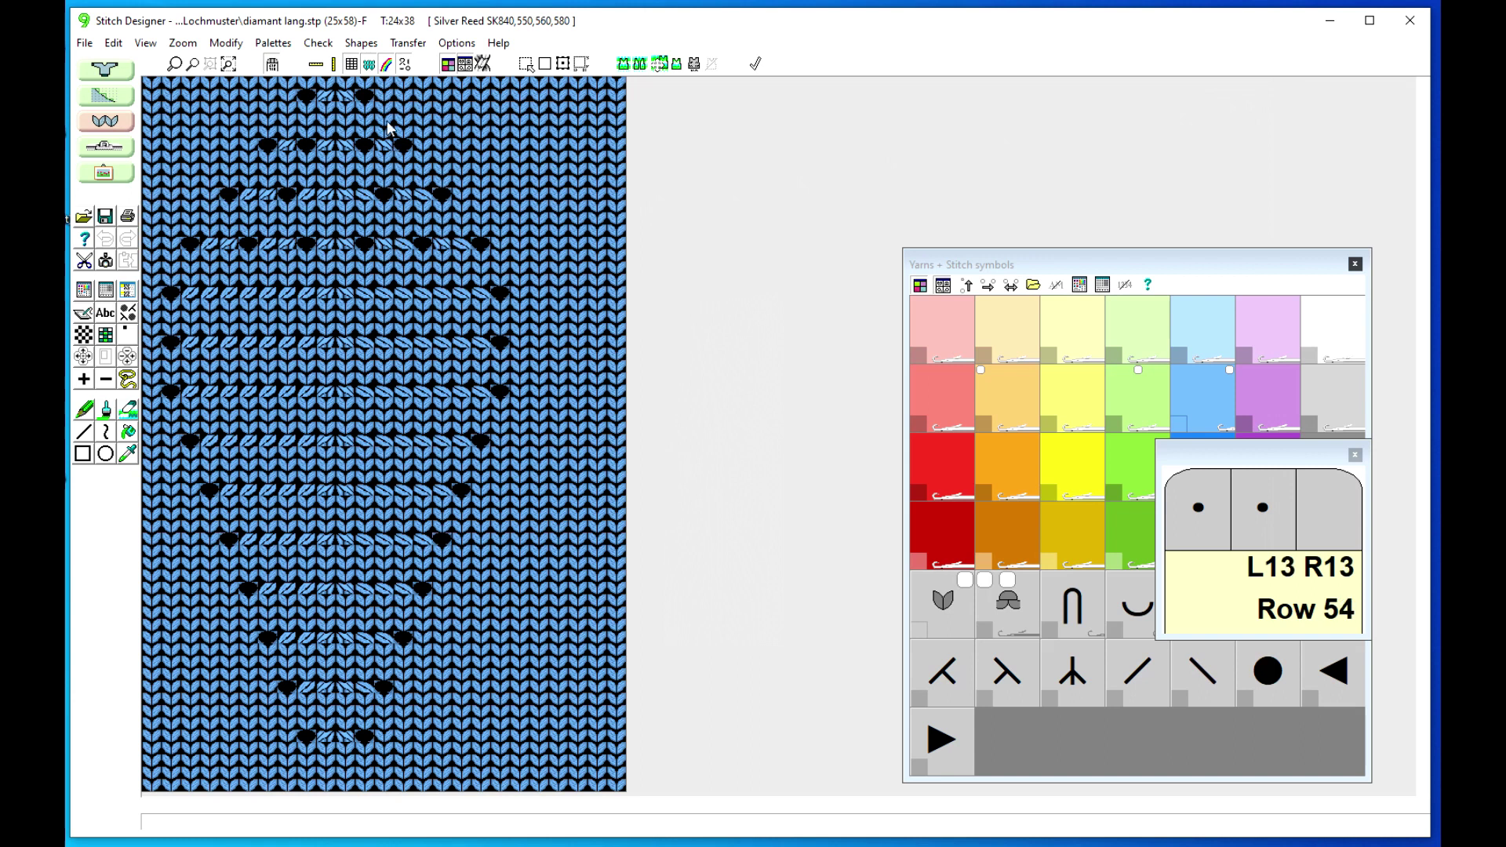
click(369, 64)
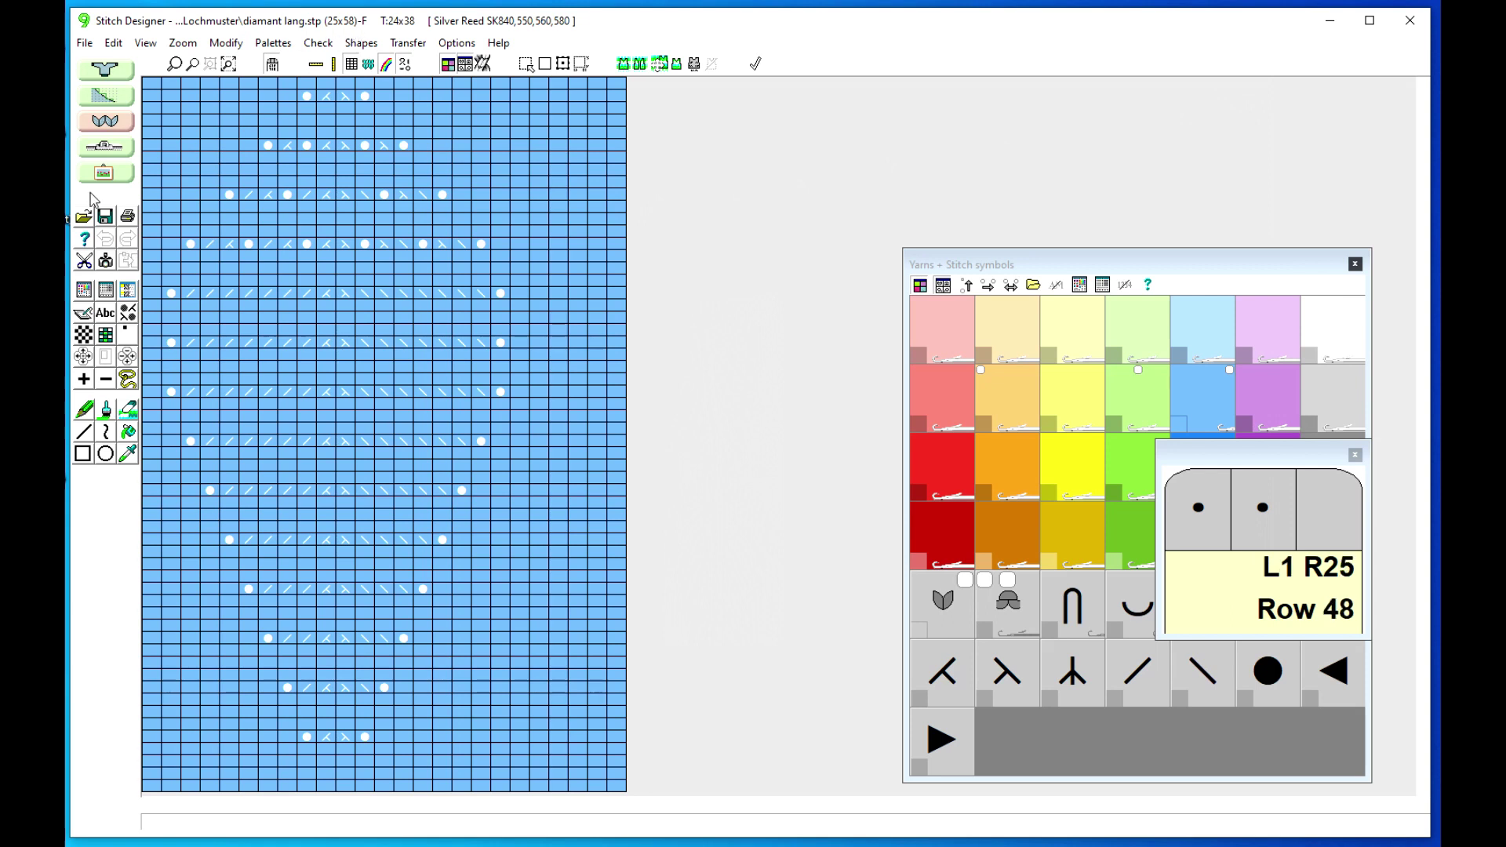
Create a new stitch pattern of 25 stitches by 58 rows with the default palette for the knitting method
click(84, 43)
click(118, 60)
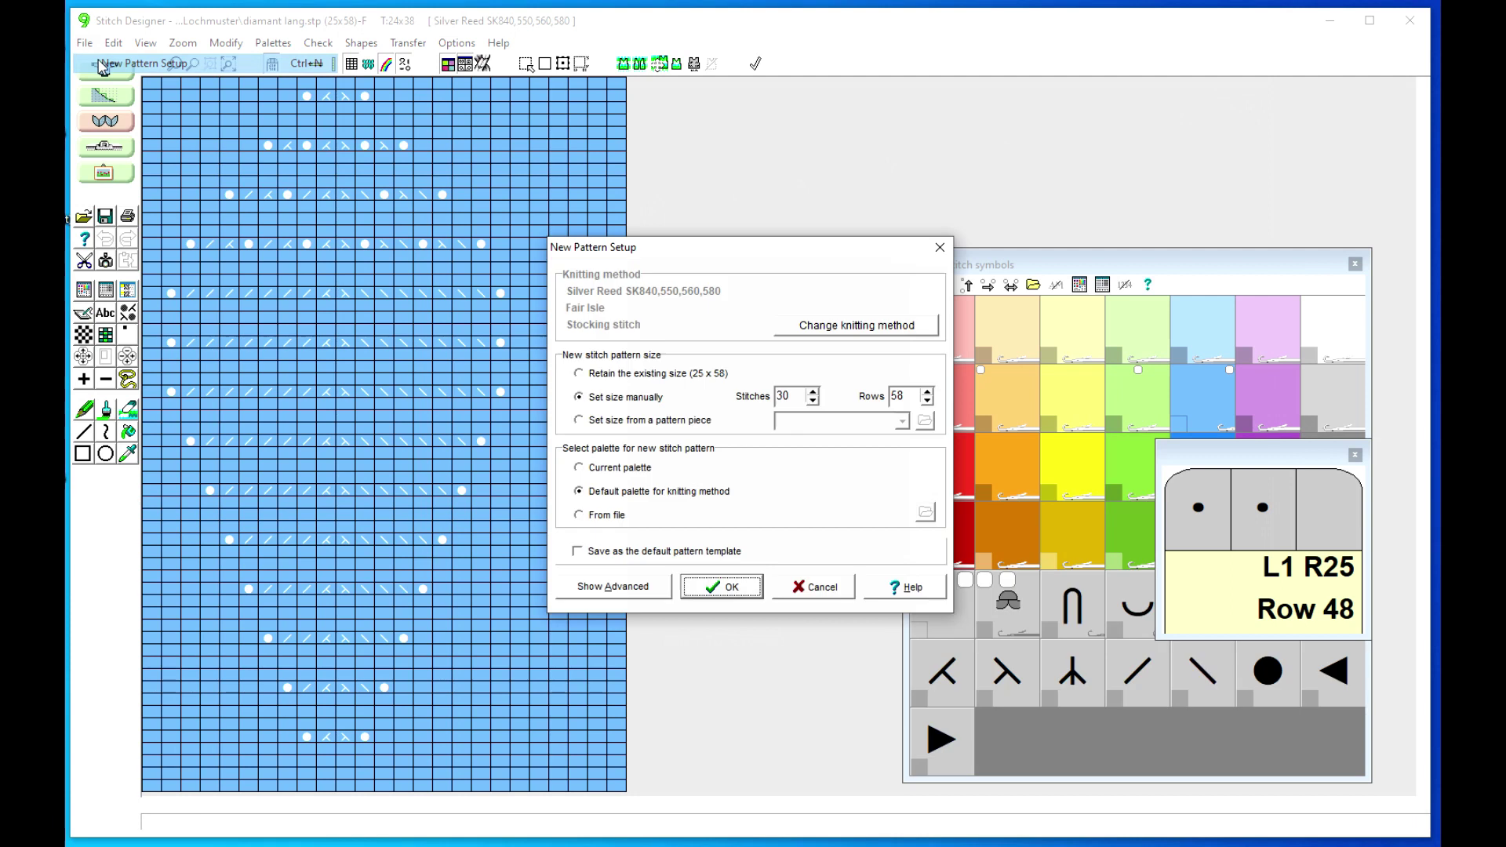
double_click(783, 396)
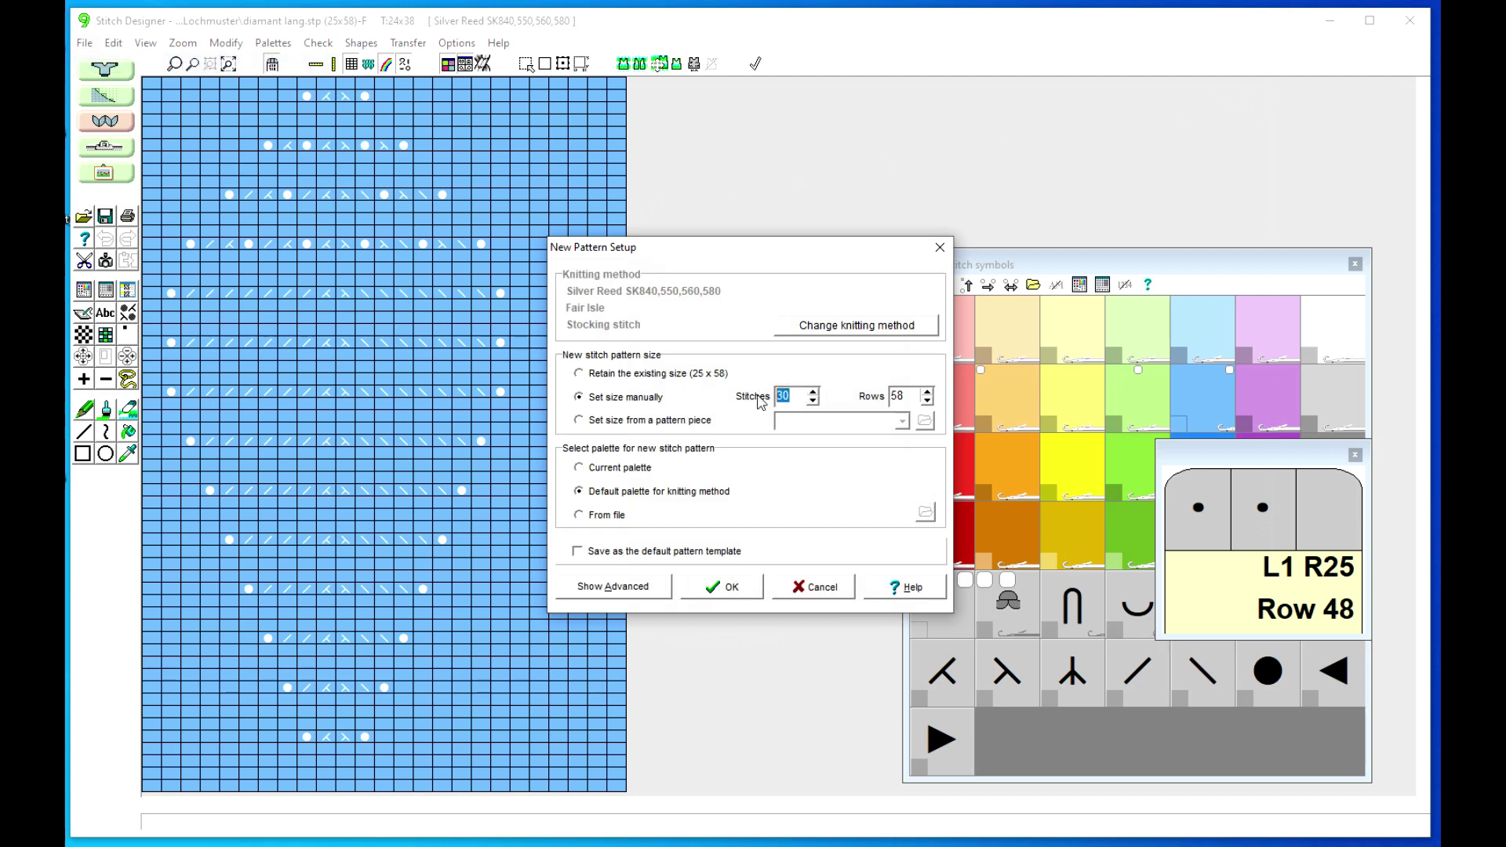
text(25)
click(708, 594)
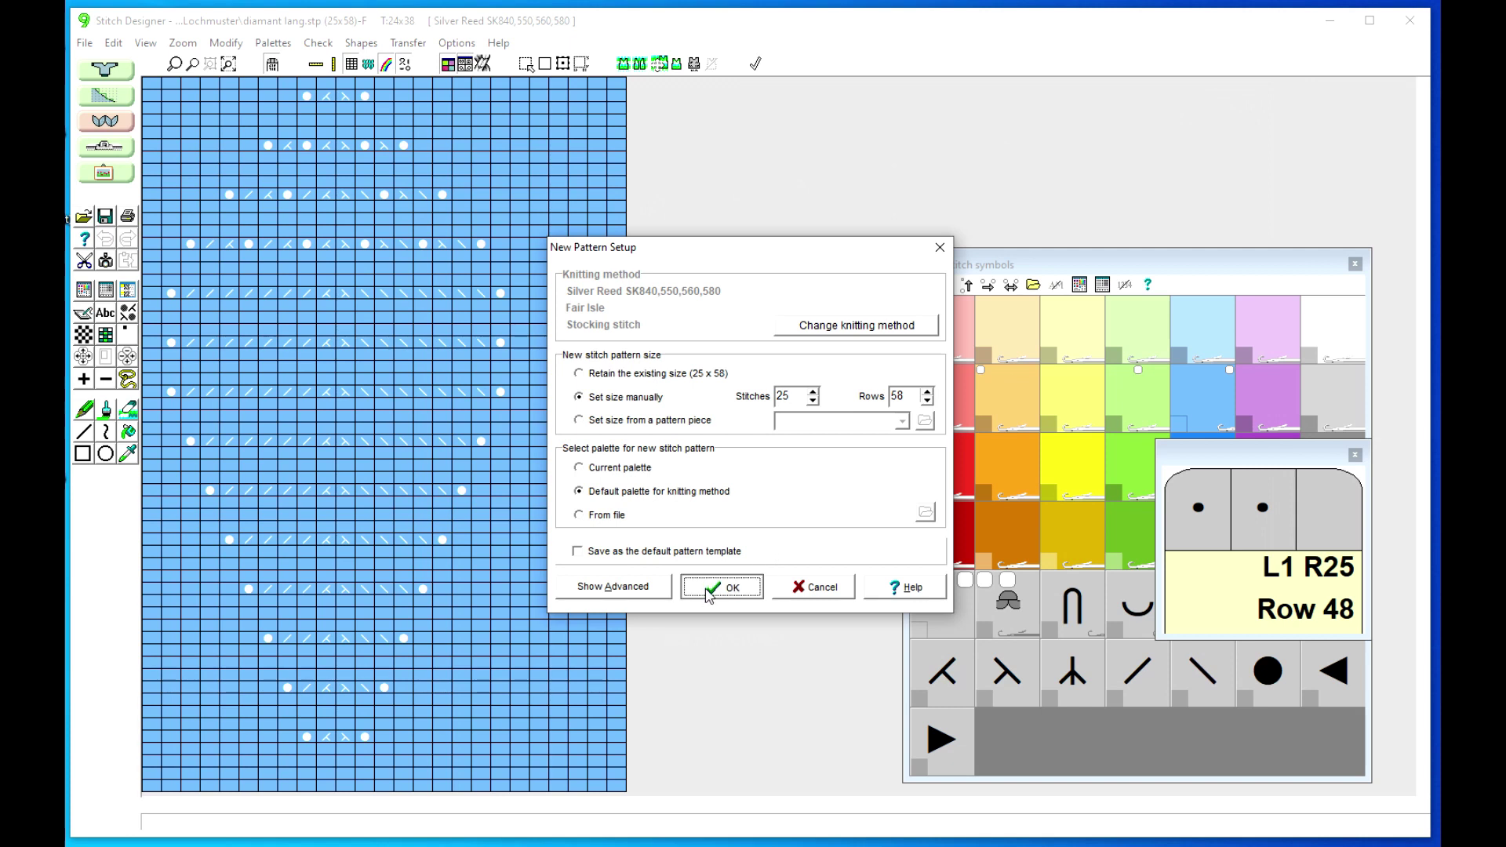
click(663, 308)
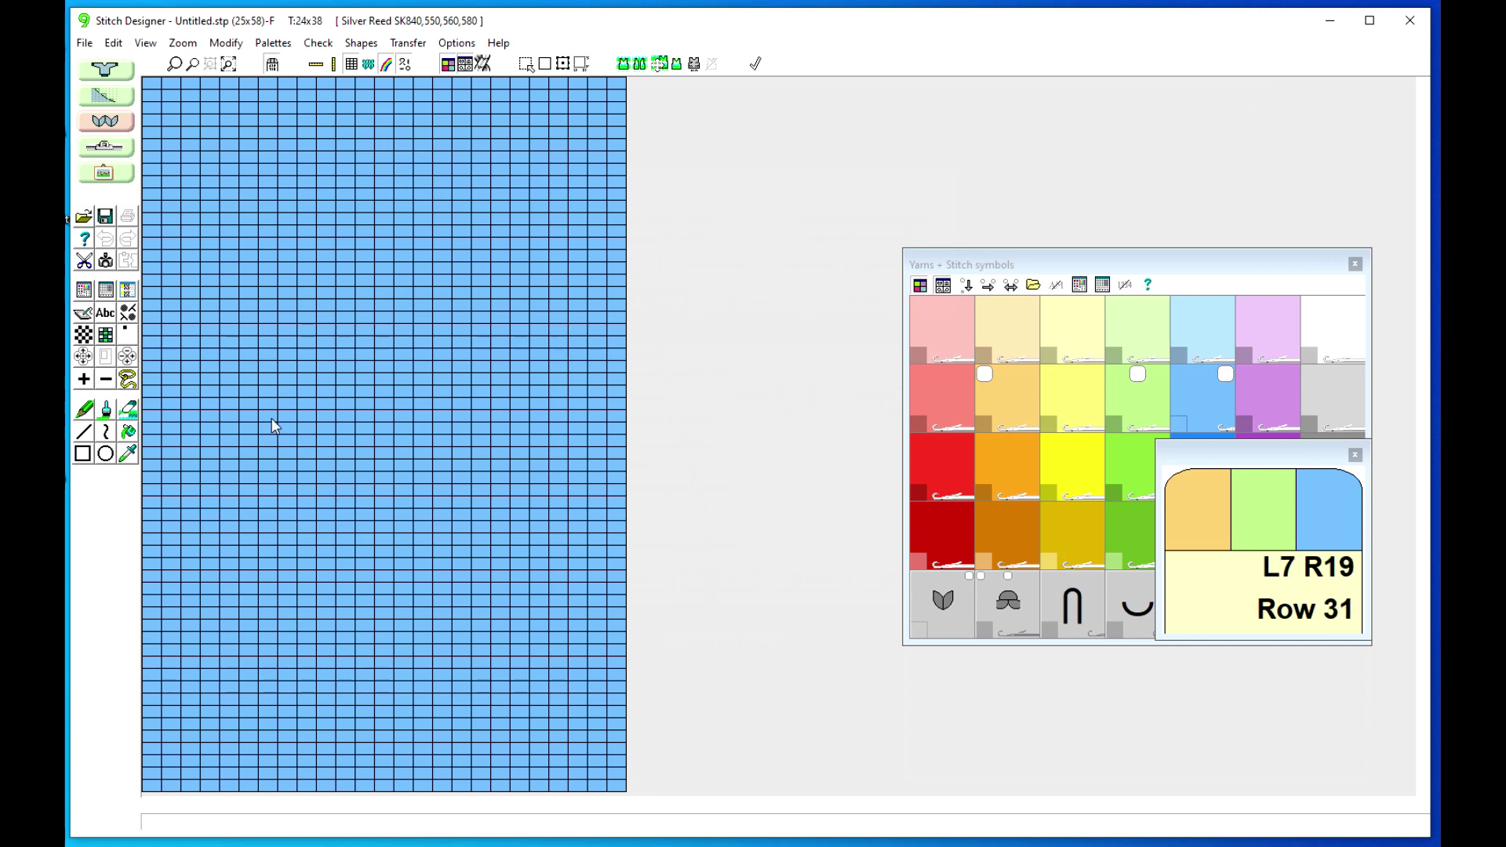
Draw mirrored lace transfers with the lace tool in rows 5, 9, 13 and 17, widening from stitches 9–12 to 6–15
click(129, 314)
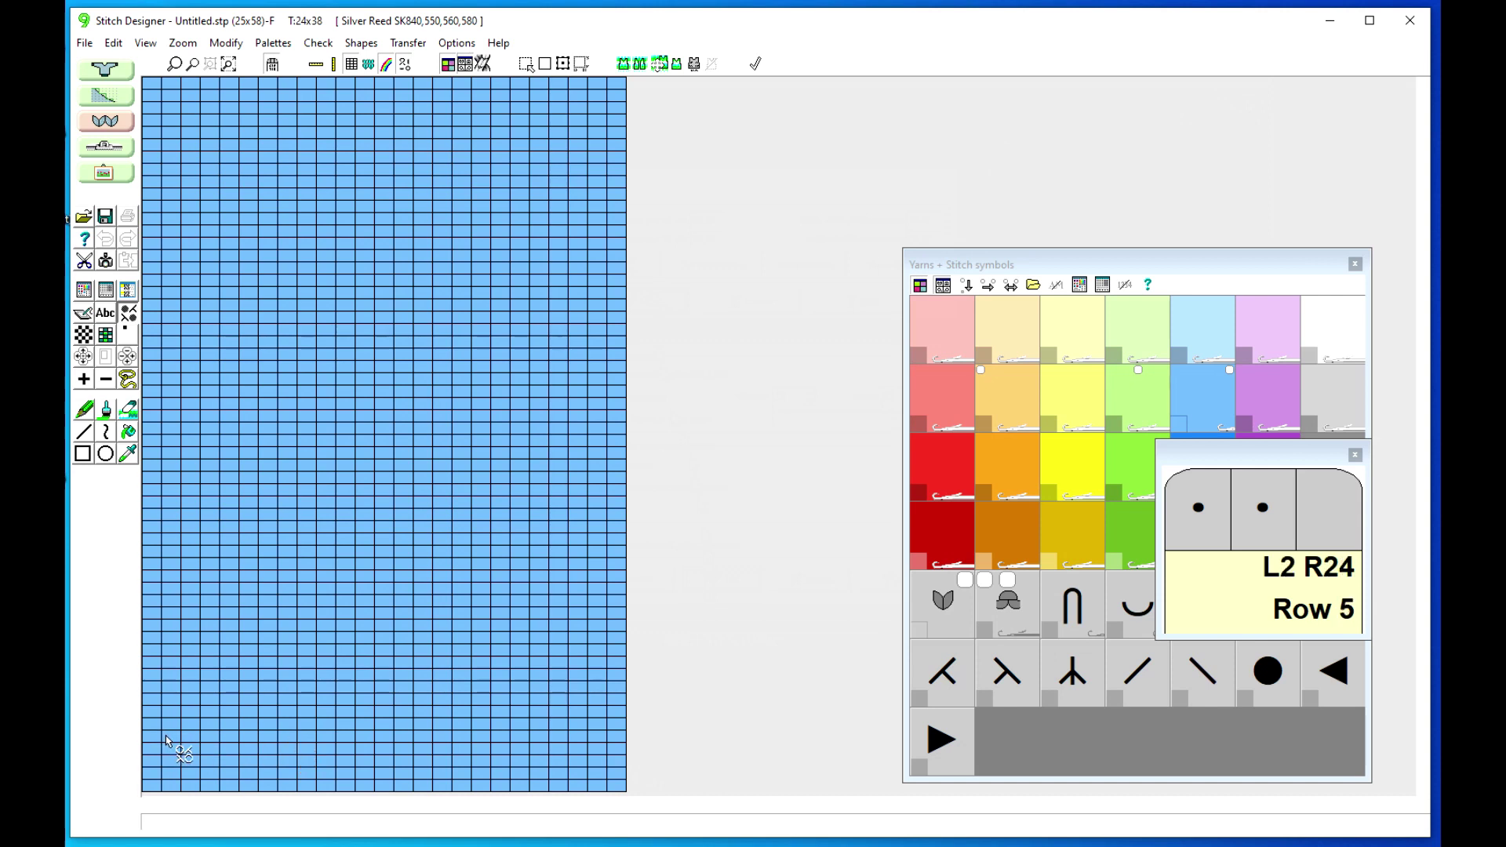
click(330, 739)
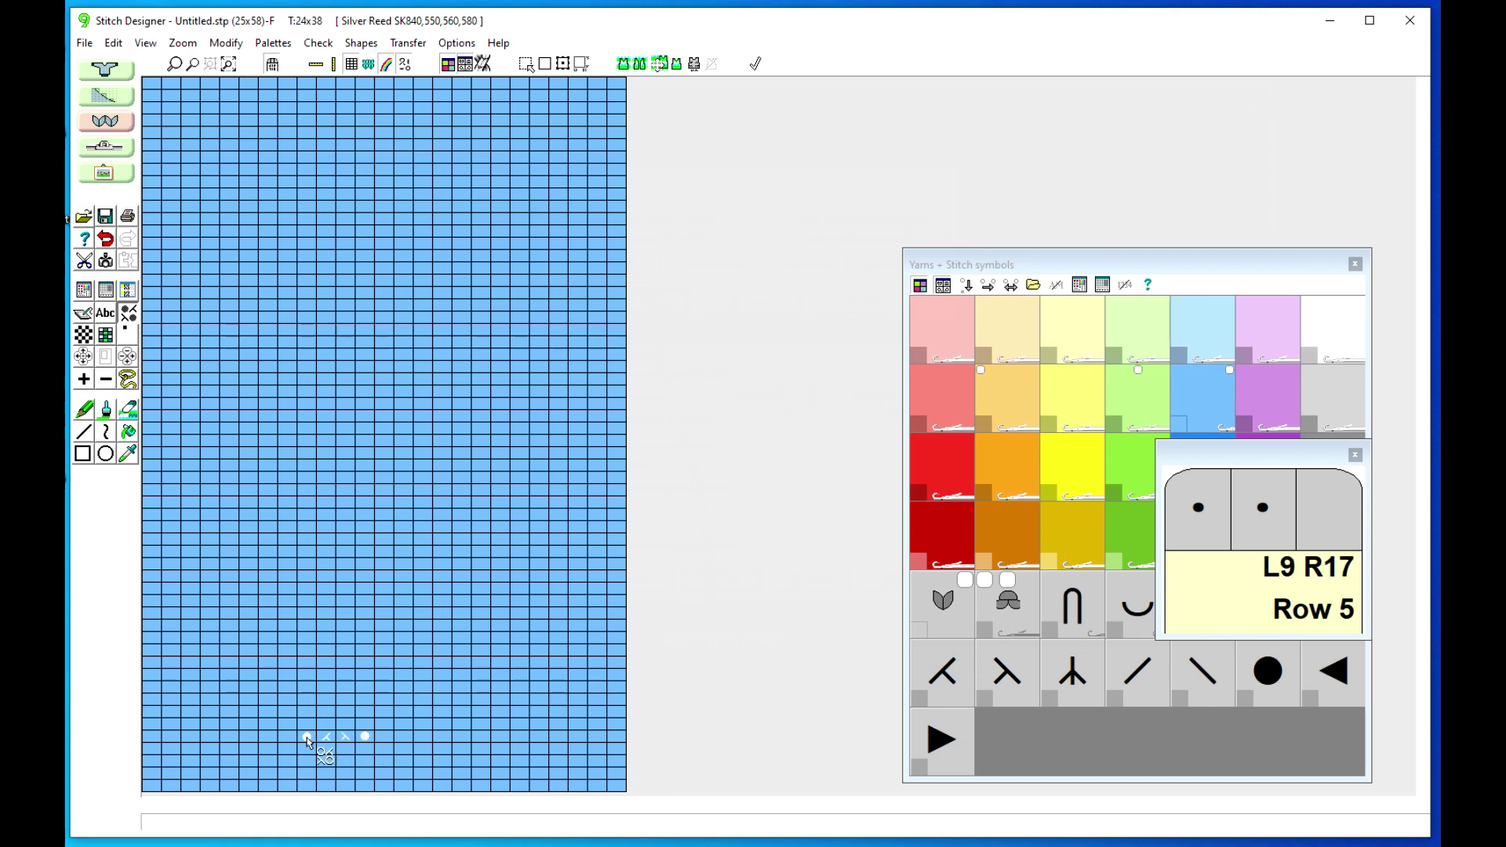
click(284, 688)
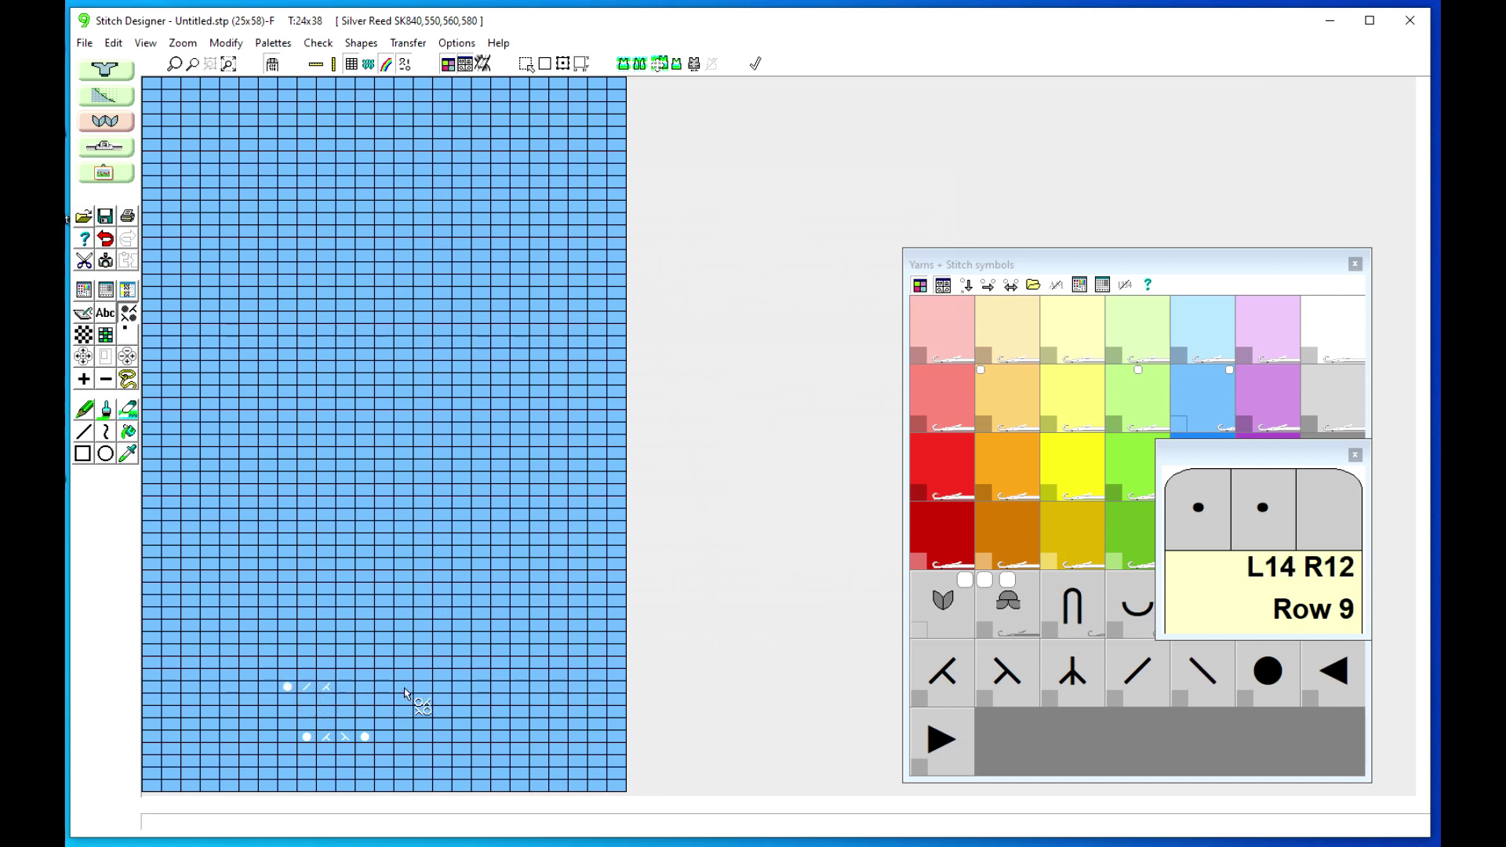
drag(384, 688, 347, 690)
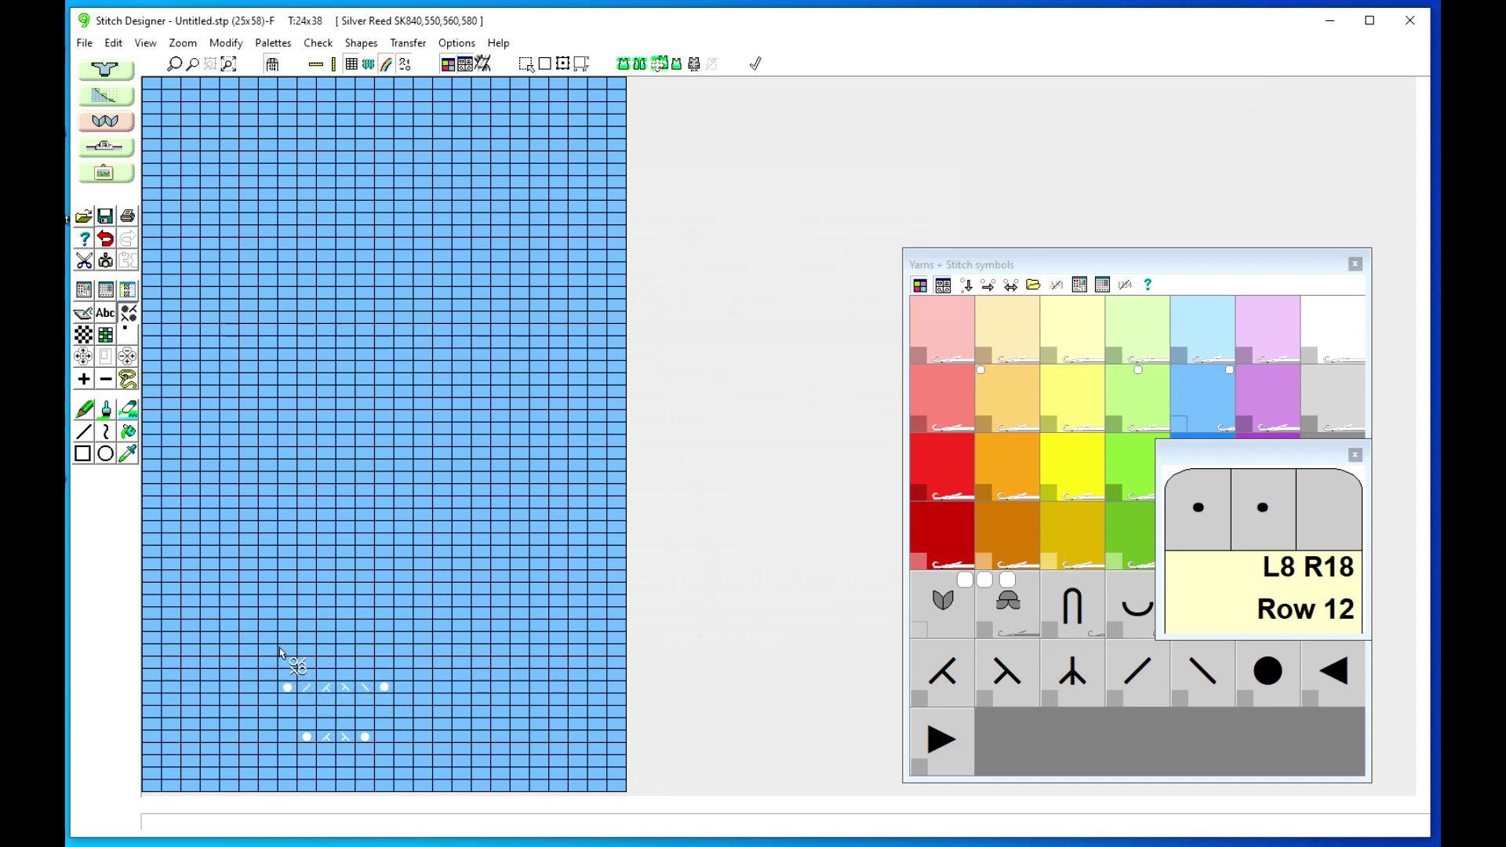
drag(270, 639, 405, 641)
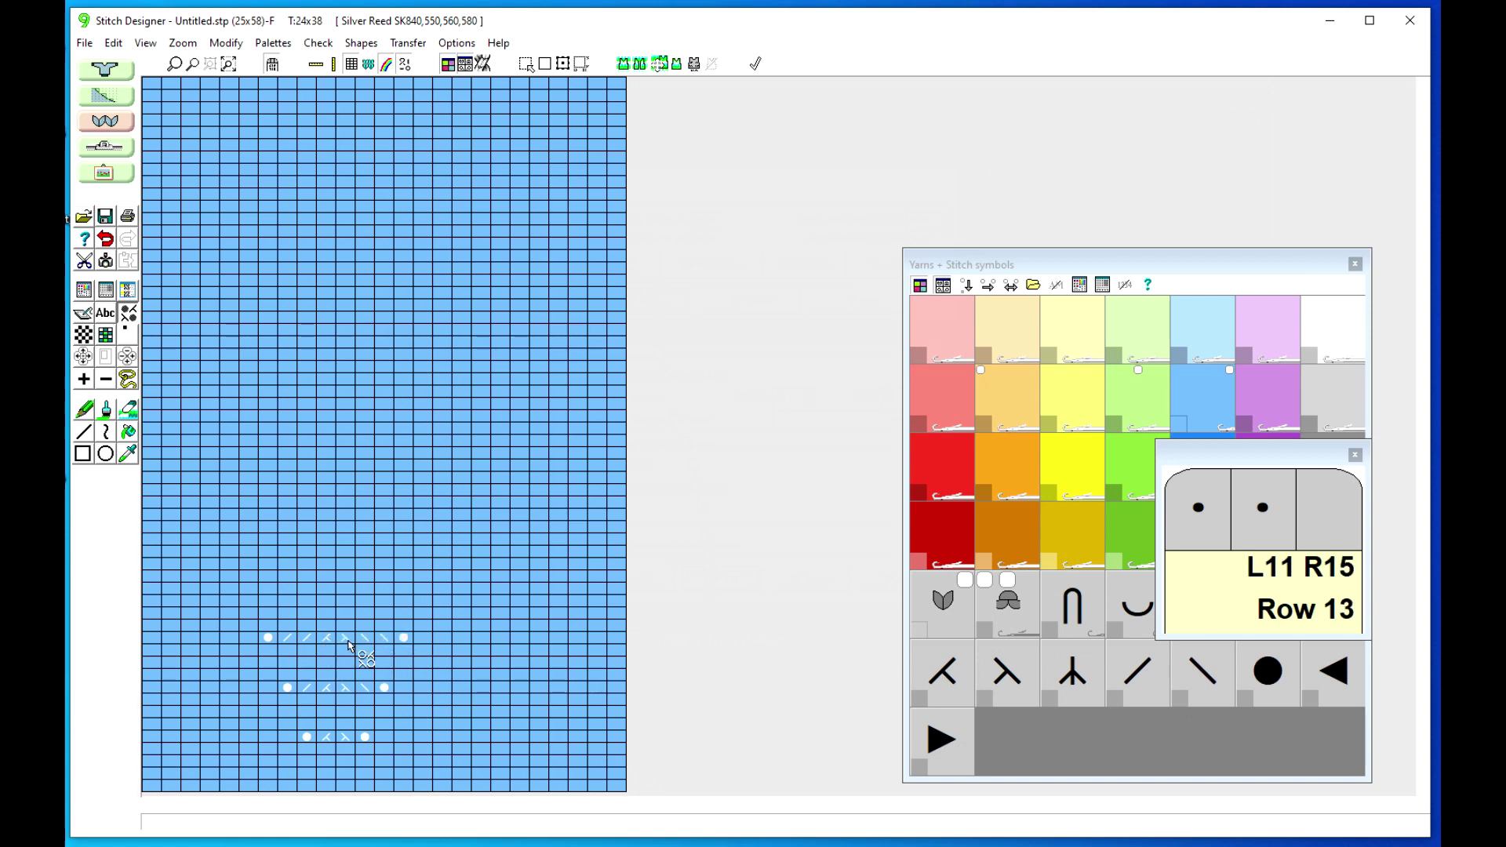
mouse_move(251, 593)
mouse_down()
mouse_move(422, 589)
mouse_move(348, 588)
mouse_up()
click(423, 589)
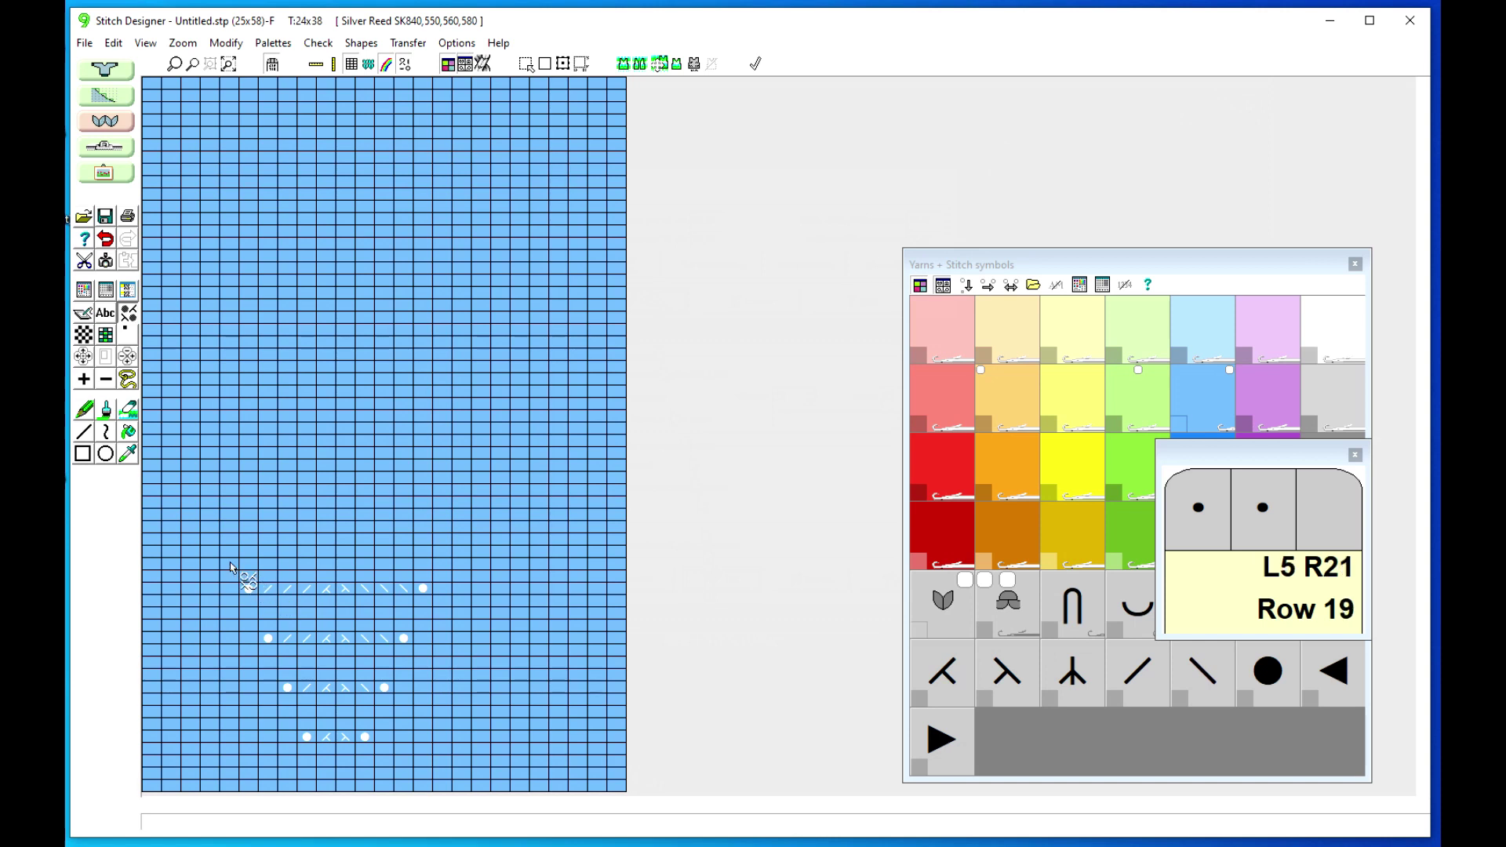
Draw mirrored lace transfers in rows 21, 25 and 29, spanning stitches 5–16, 4–17 and 3–18 and meeting at the diamond's centre
drag(229, 541, 326, 542)
drag(443, 541, 406, 543)
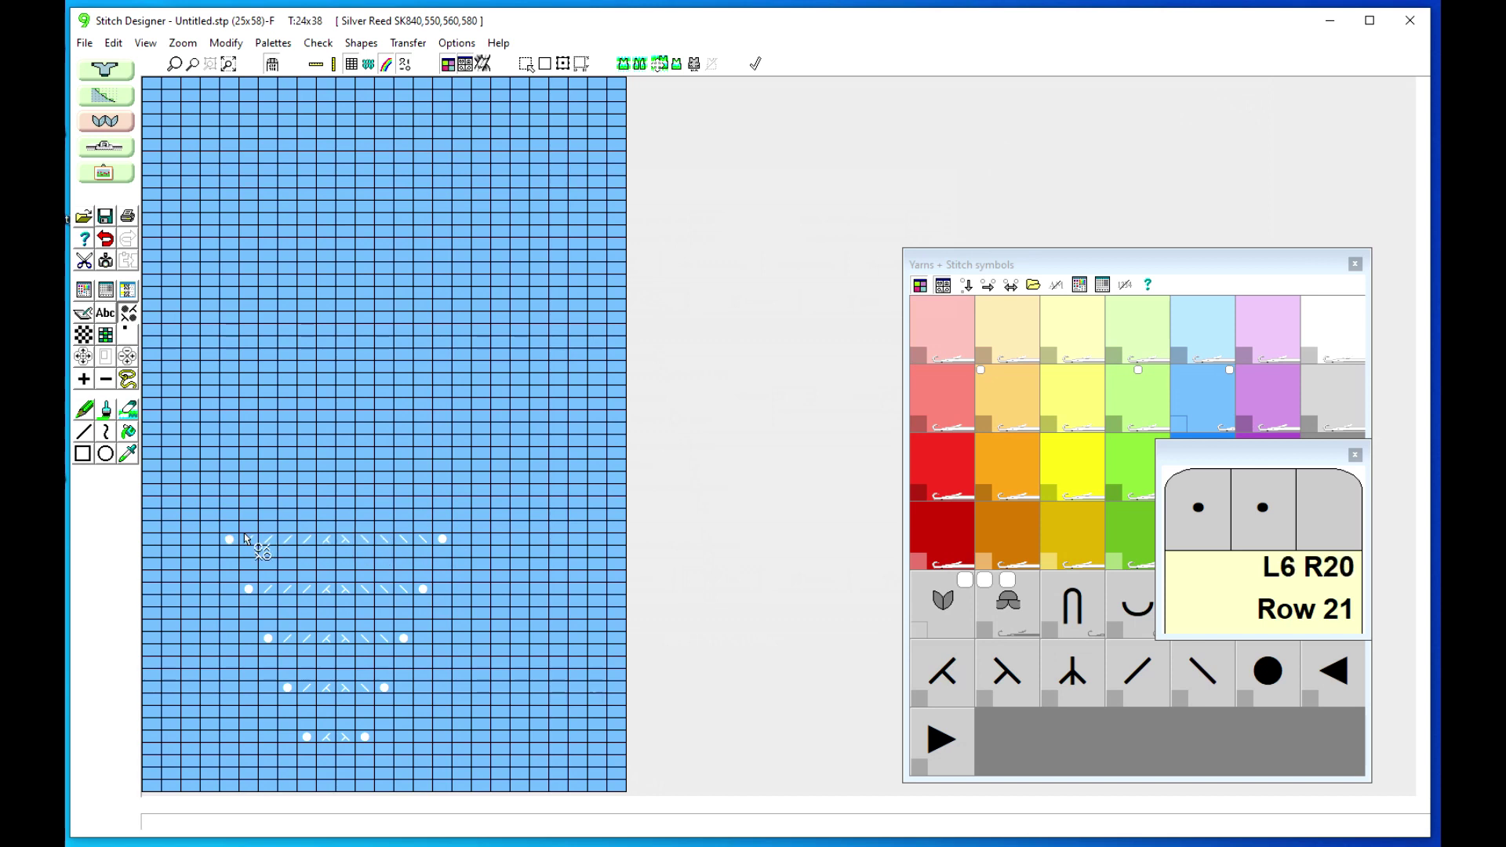
drag(217, 492, 327, 495)
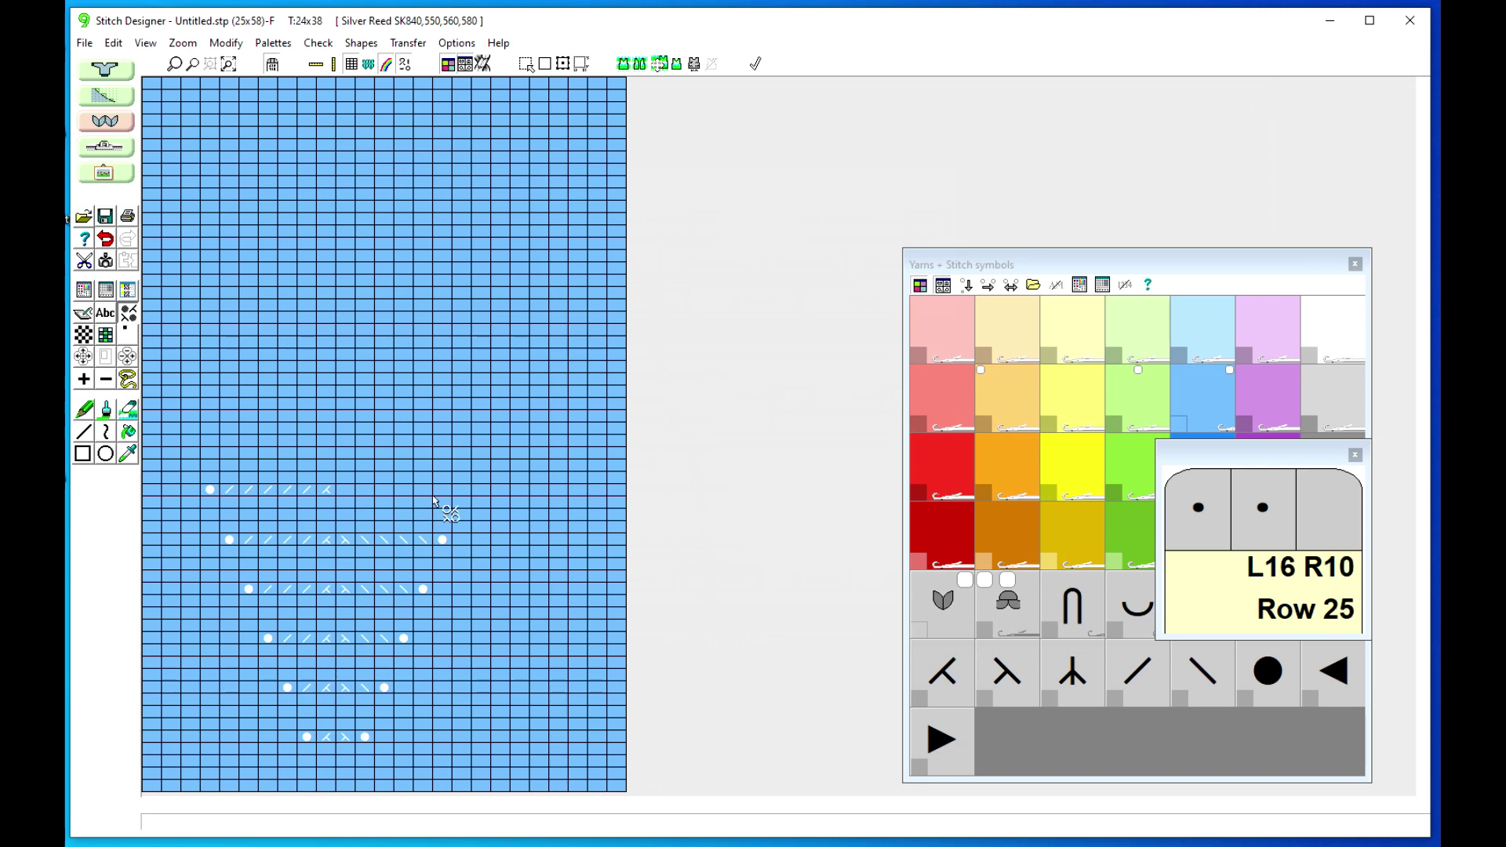
drag(444, 495, 356, 497)
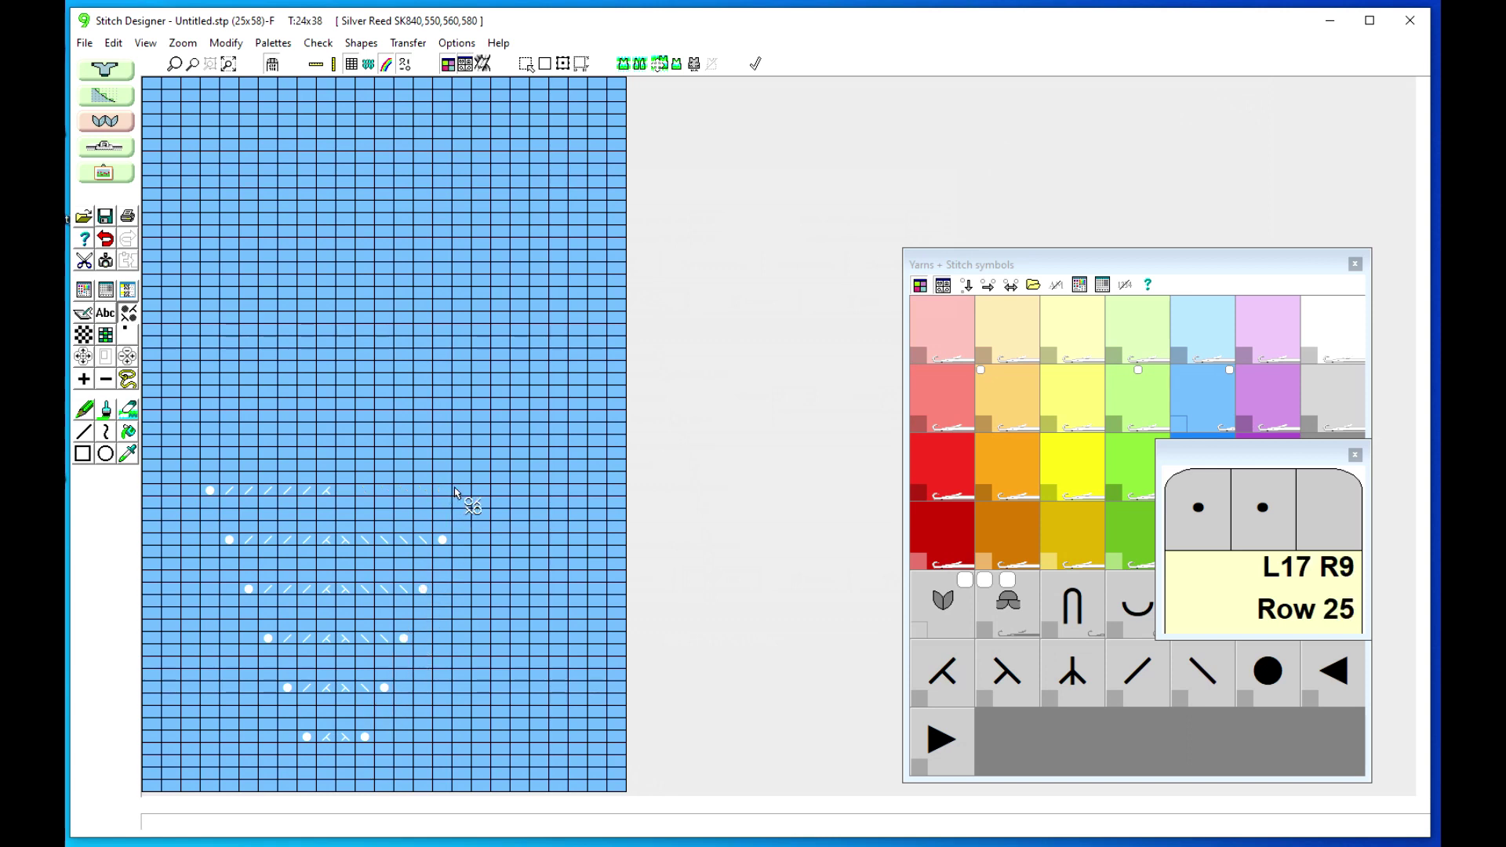
drag(457, 492, 356, 493)
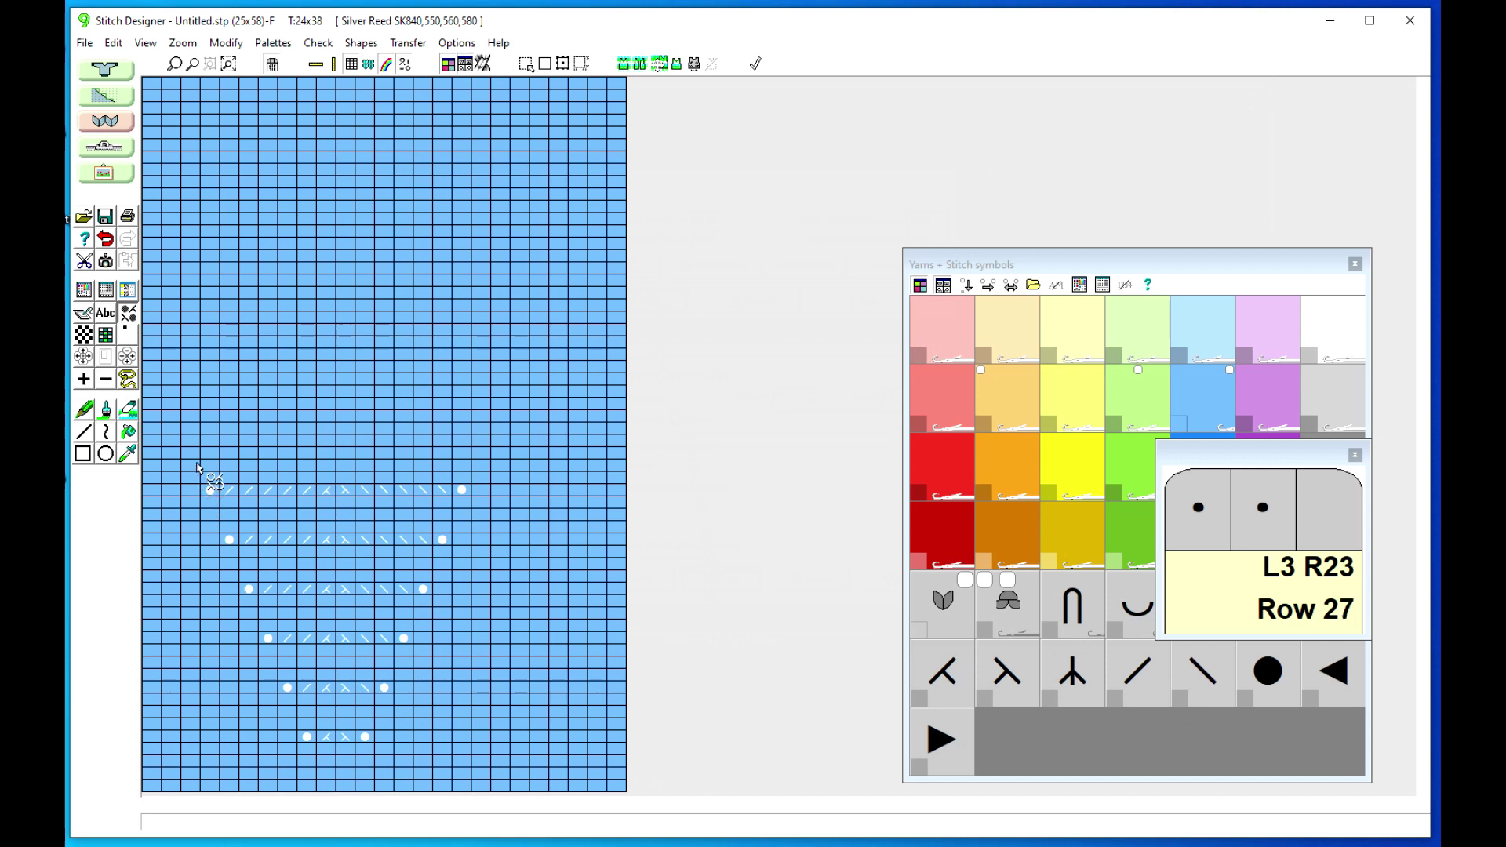
drag(198, 442, 327, 442)
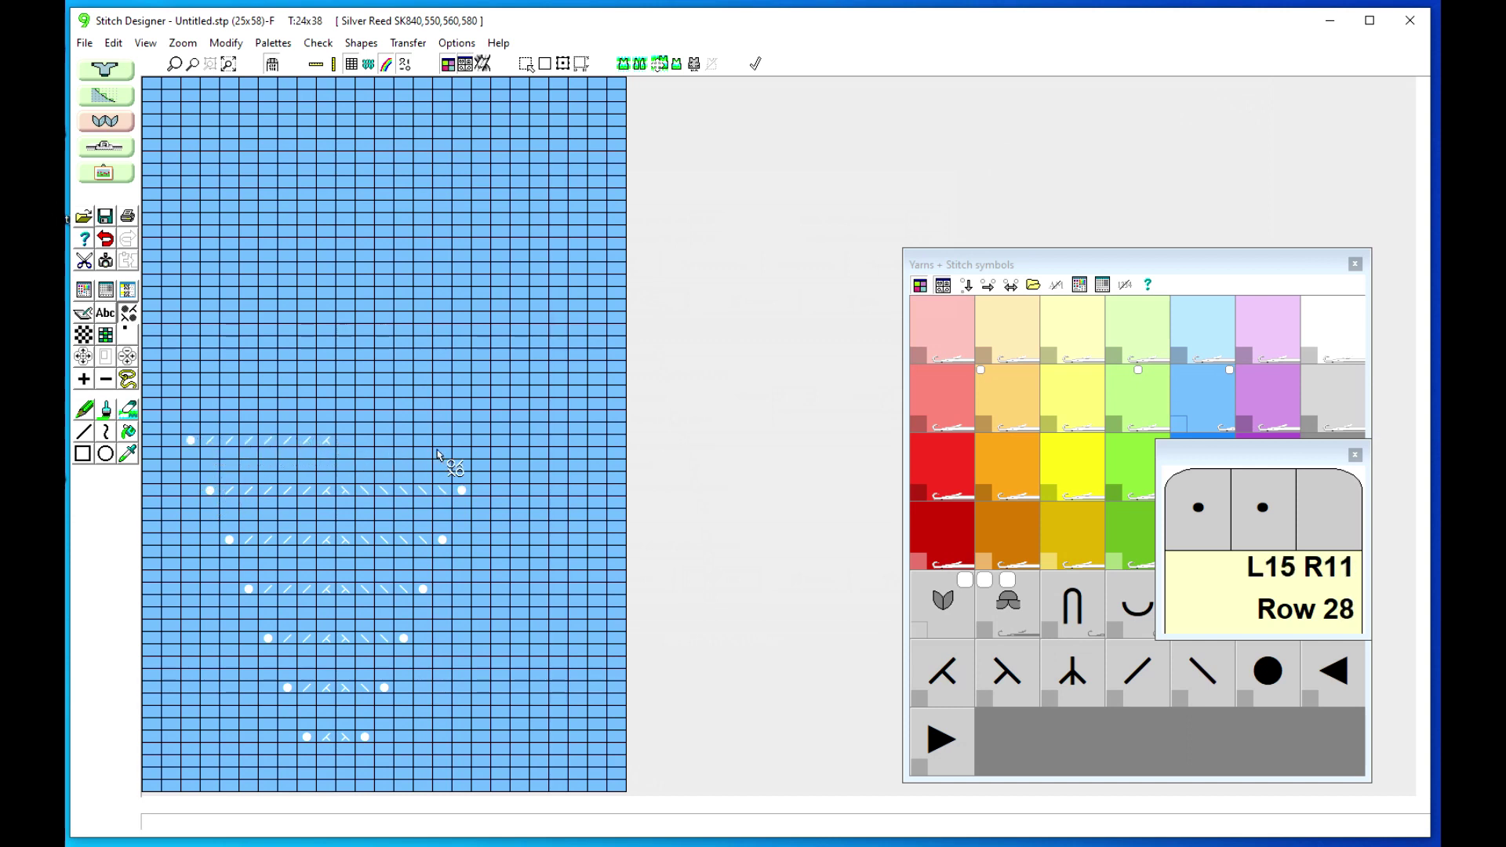
drag(481, 442, 355, 441)
click(479, 436)
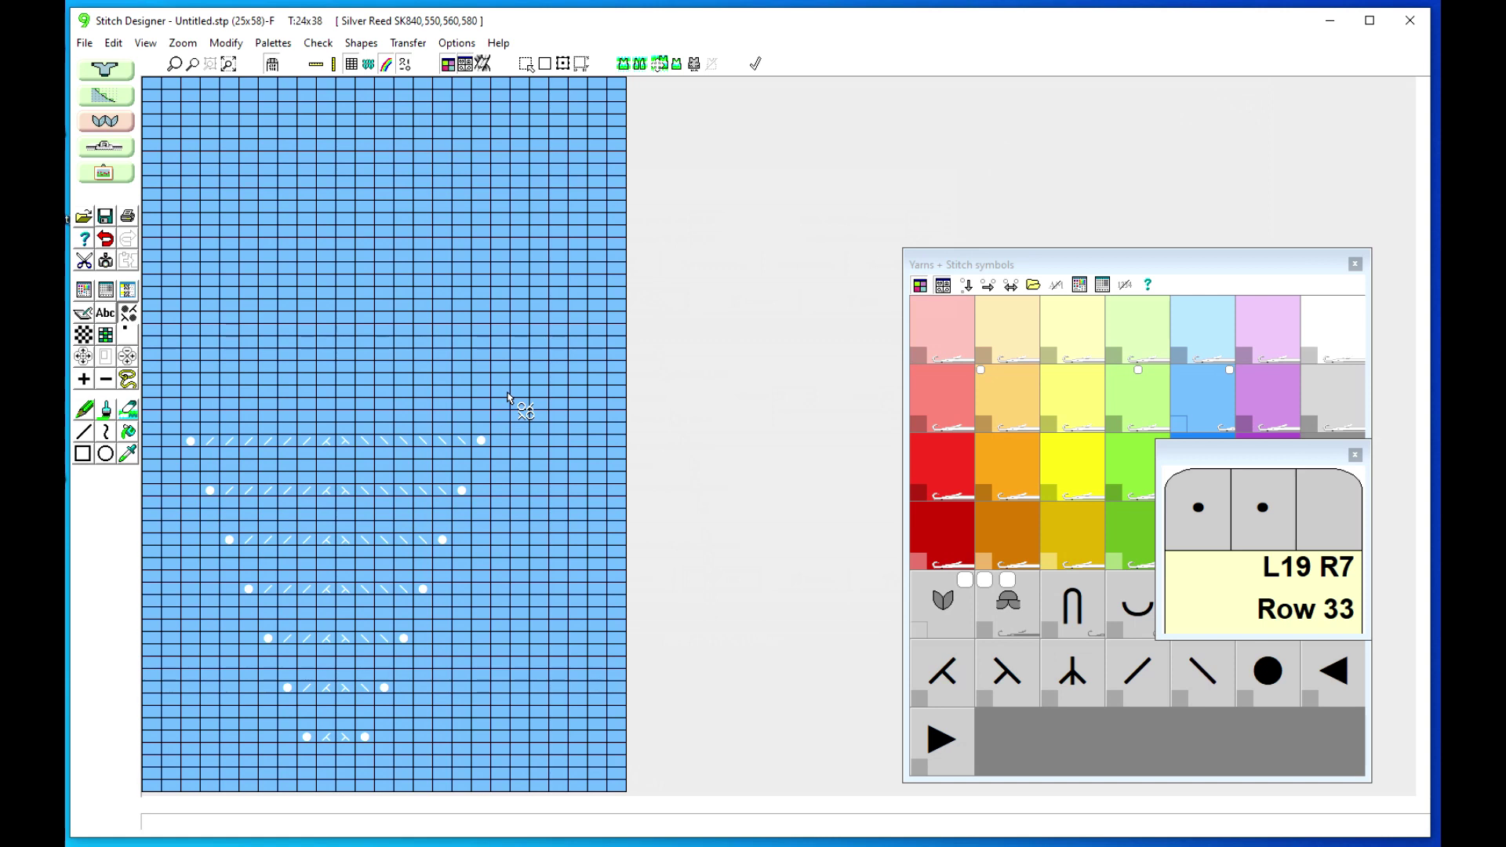
Draw mirrored lace transfers in rows 33, 37 and 41, each spanning stitches 2–19 from the outer eyelets to the centre
drag(498, 392, 349, 392)
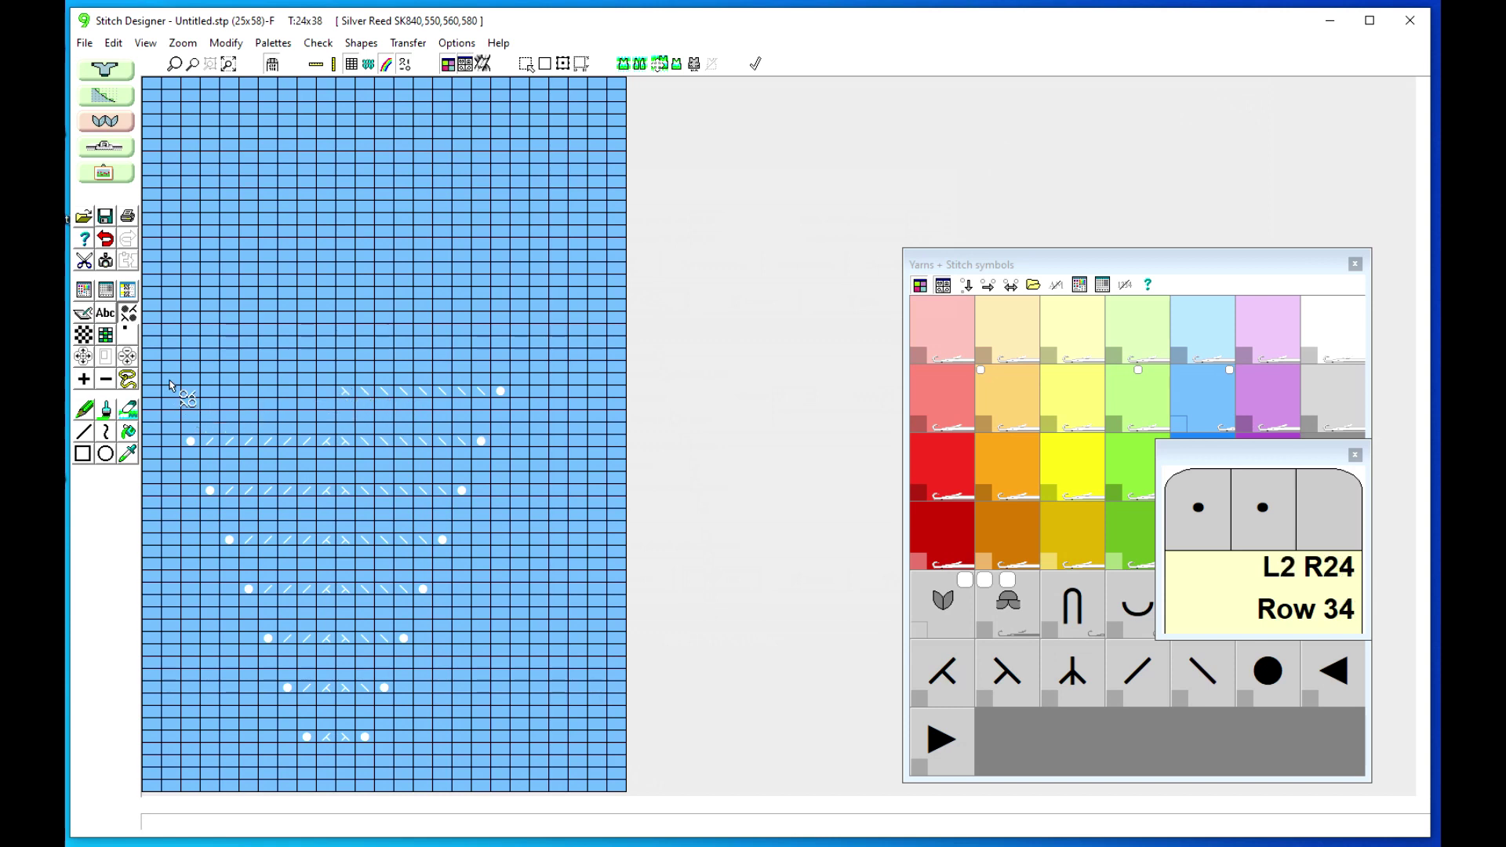
drag(171, 385, 324, 401)
drag(171, 345, 325, 350)
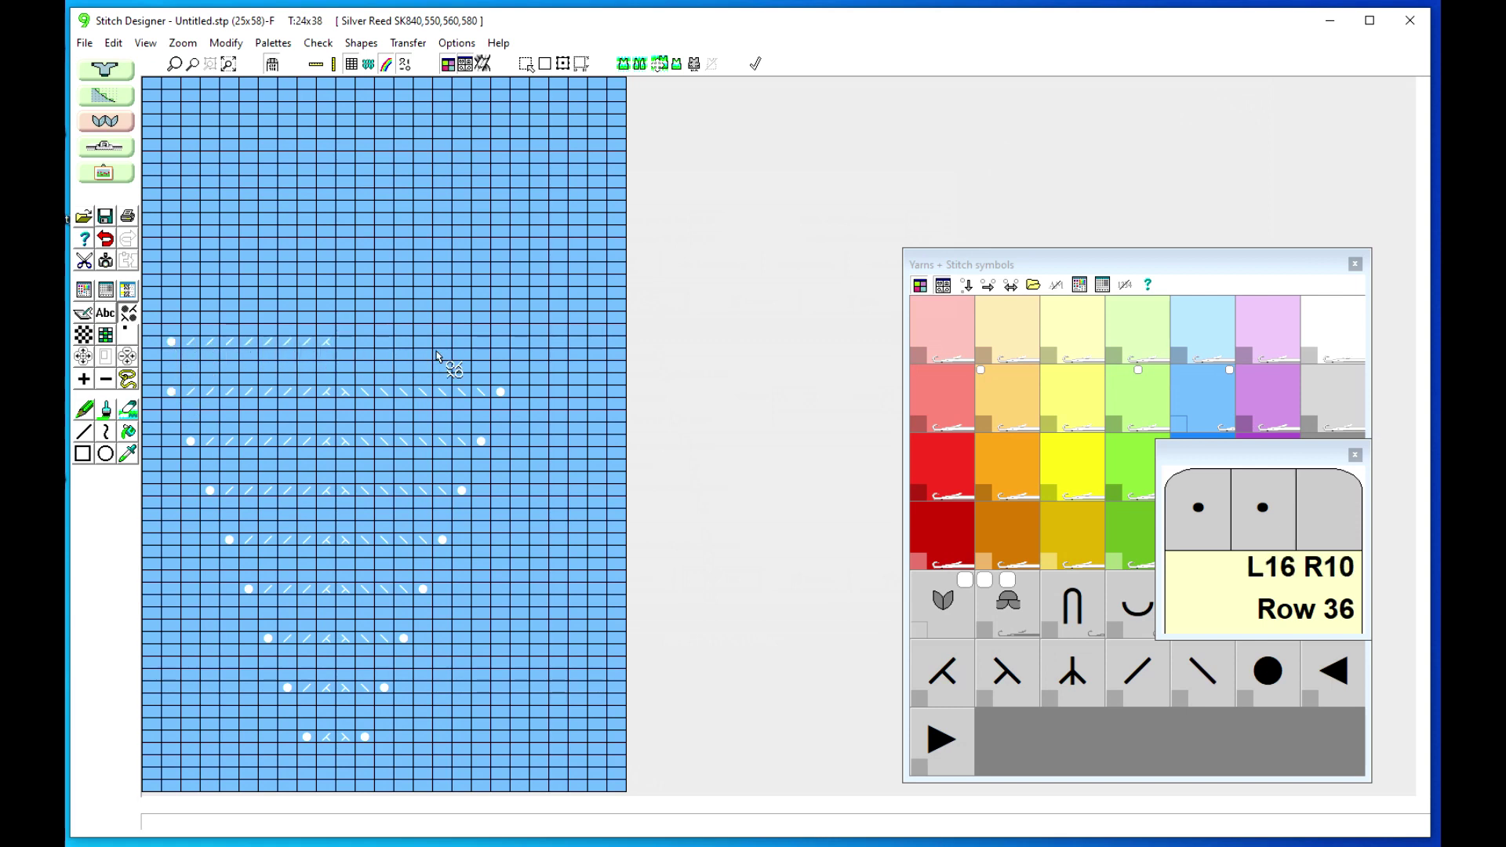
drag(499, 345, 353, 346)
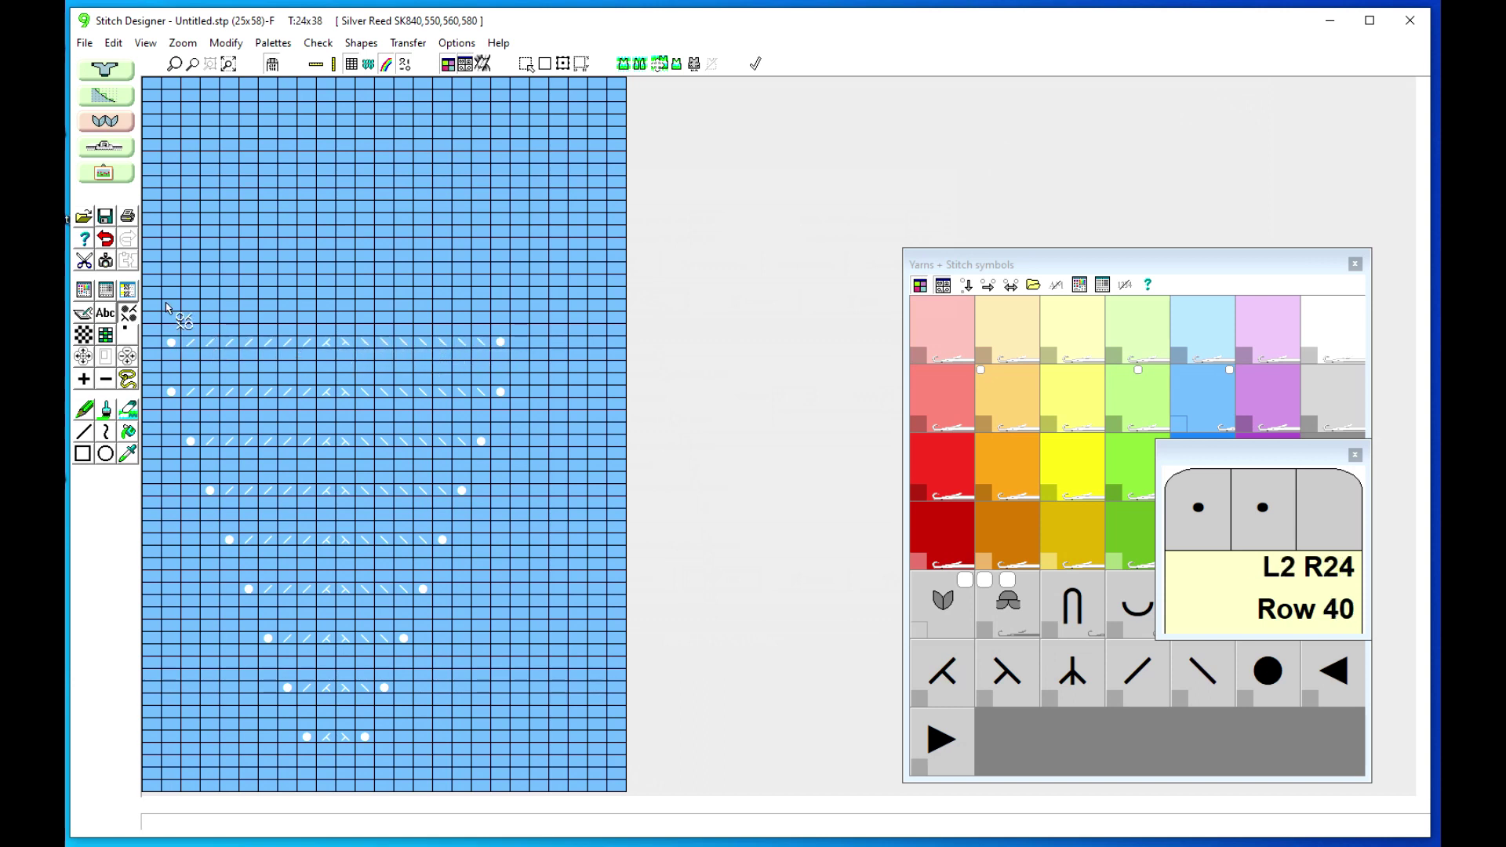
drag(168, 292, 327, 296)
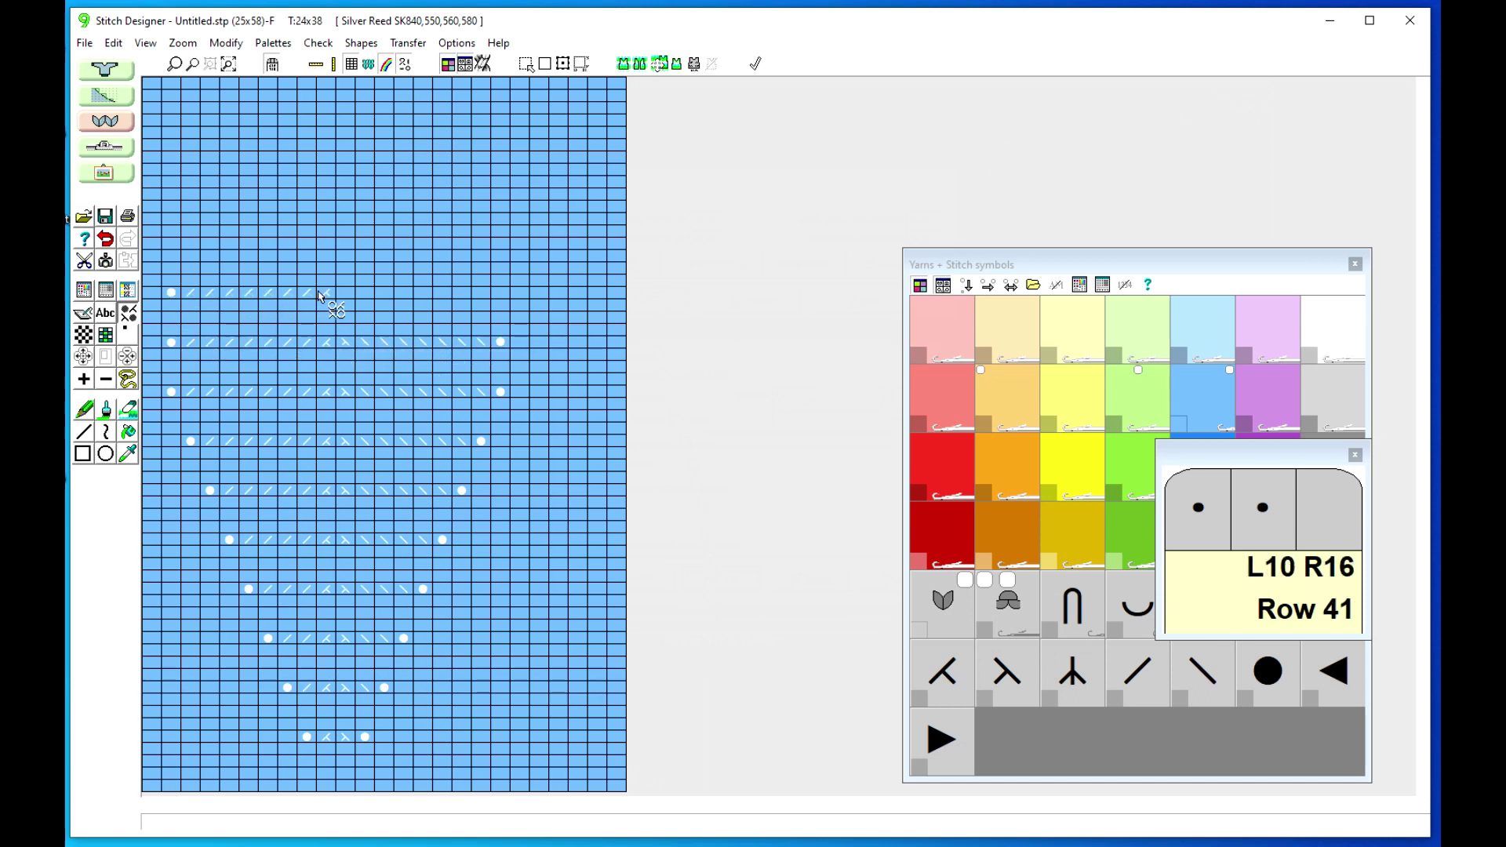
drag(495, 295, 348, 295)
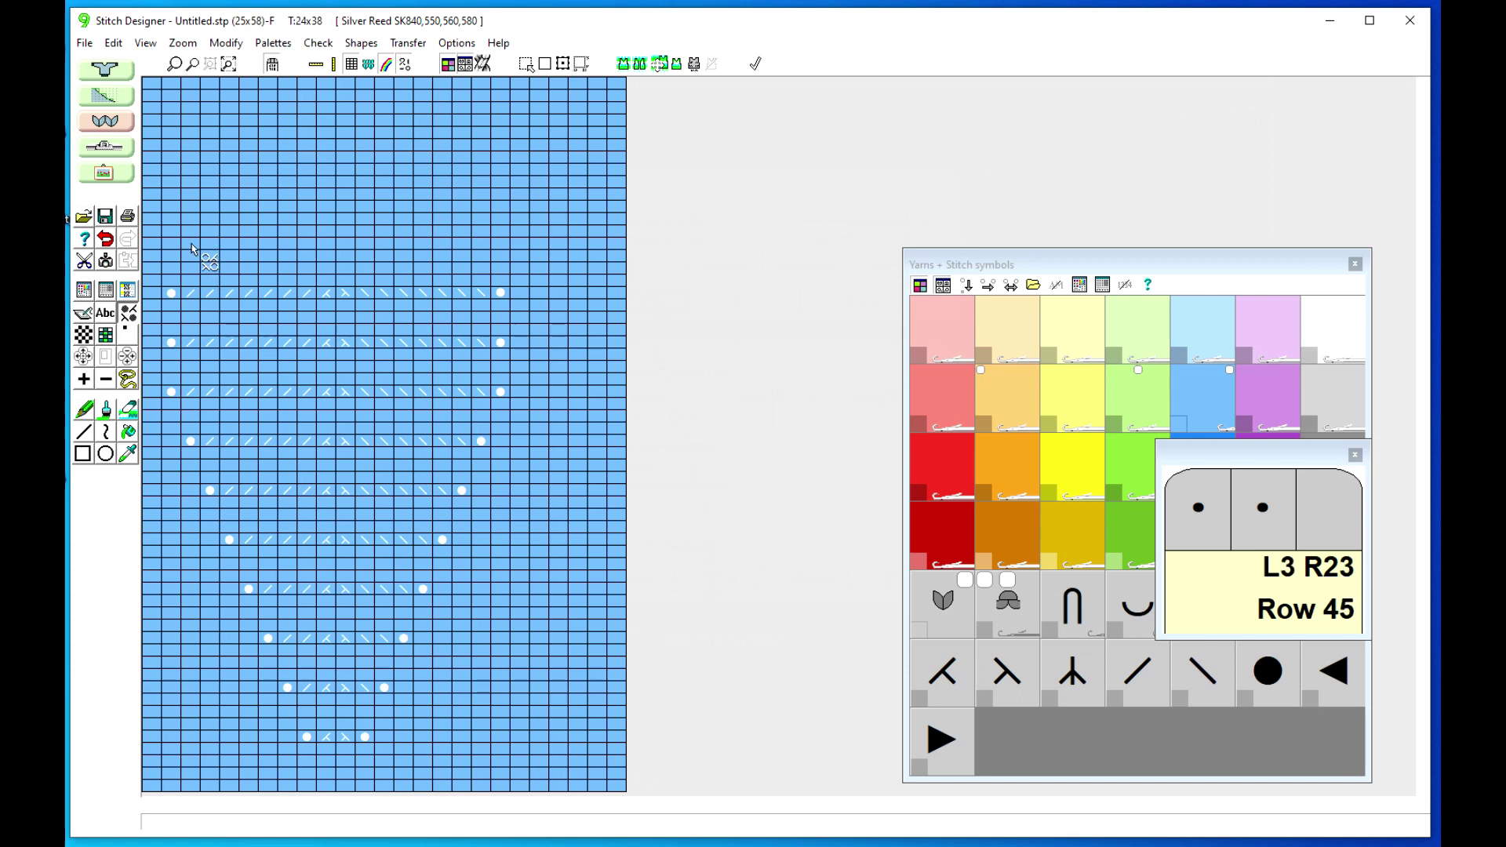
Draw mirrored lace transfers in row 45 on stitches 3–5, 6–8 and 9–10, with matching ones on stitches 11–12, 13–15 and 16–18
drag(194, 248, 241, 248)
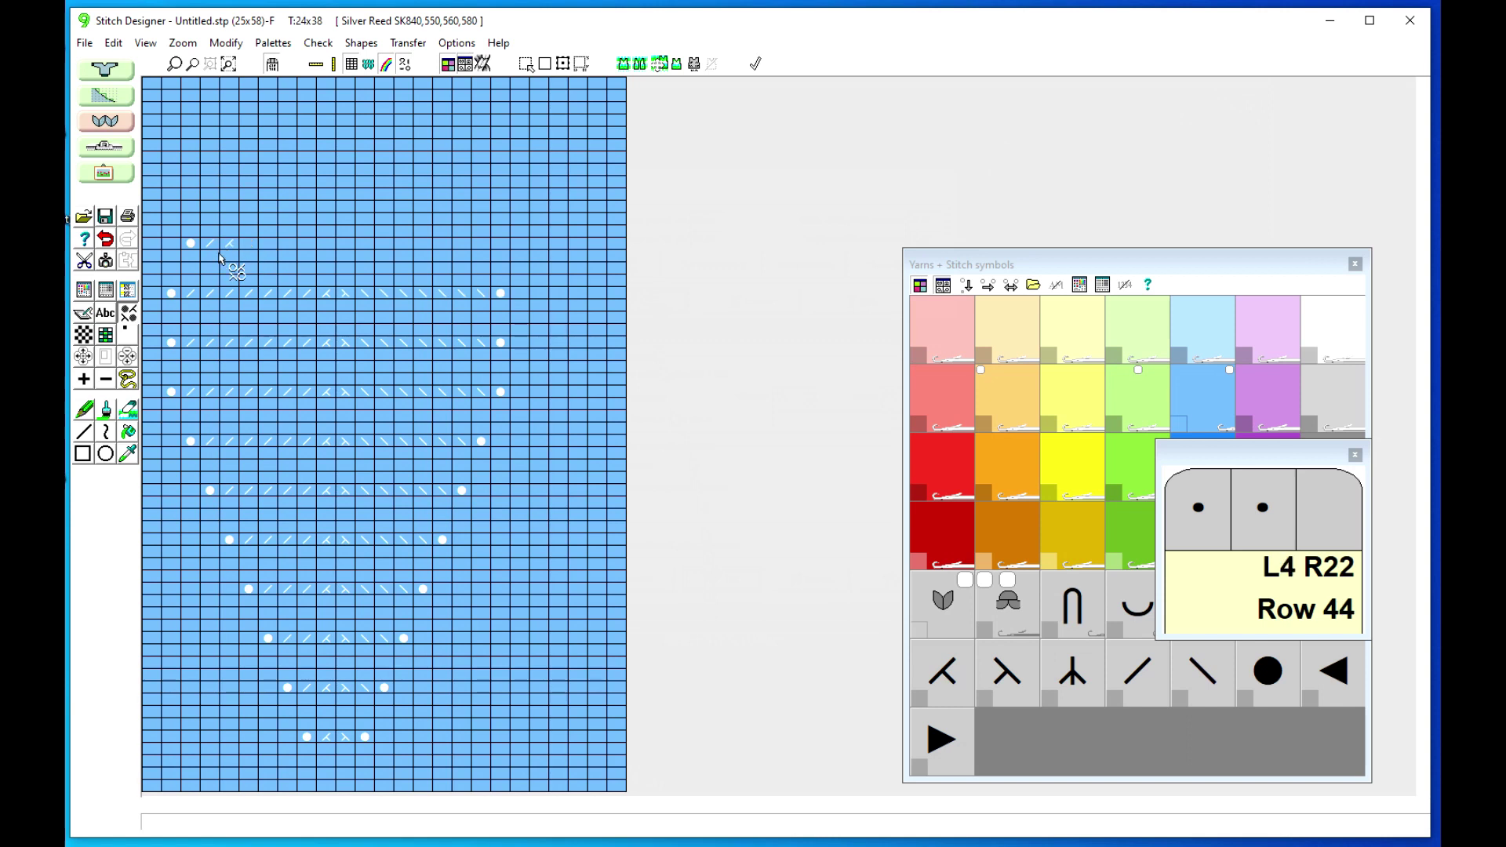
drag(252, 246, 327, 249)
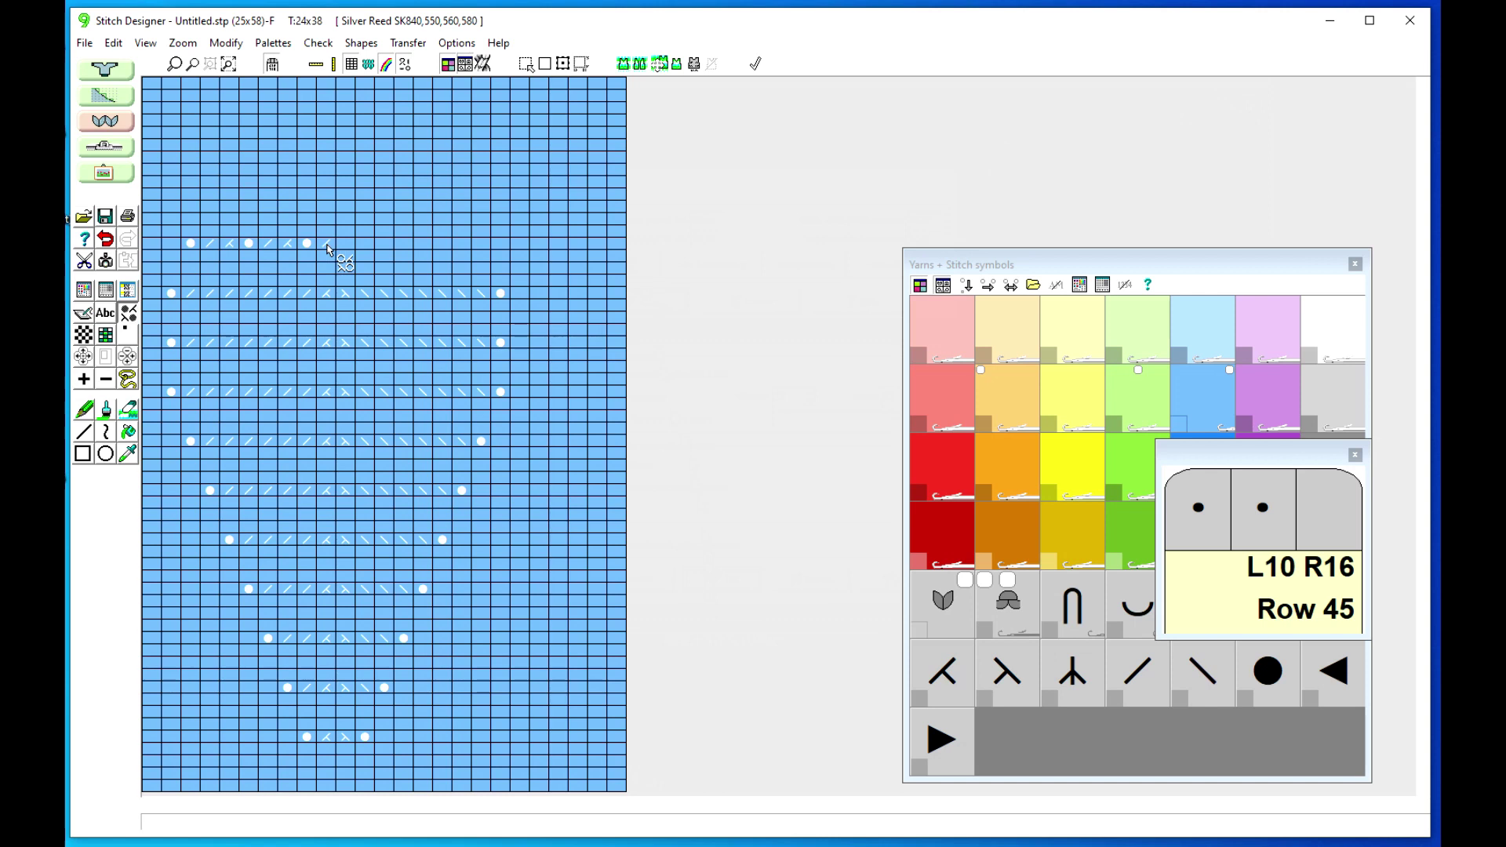
drag(480, 246, 350, 249)
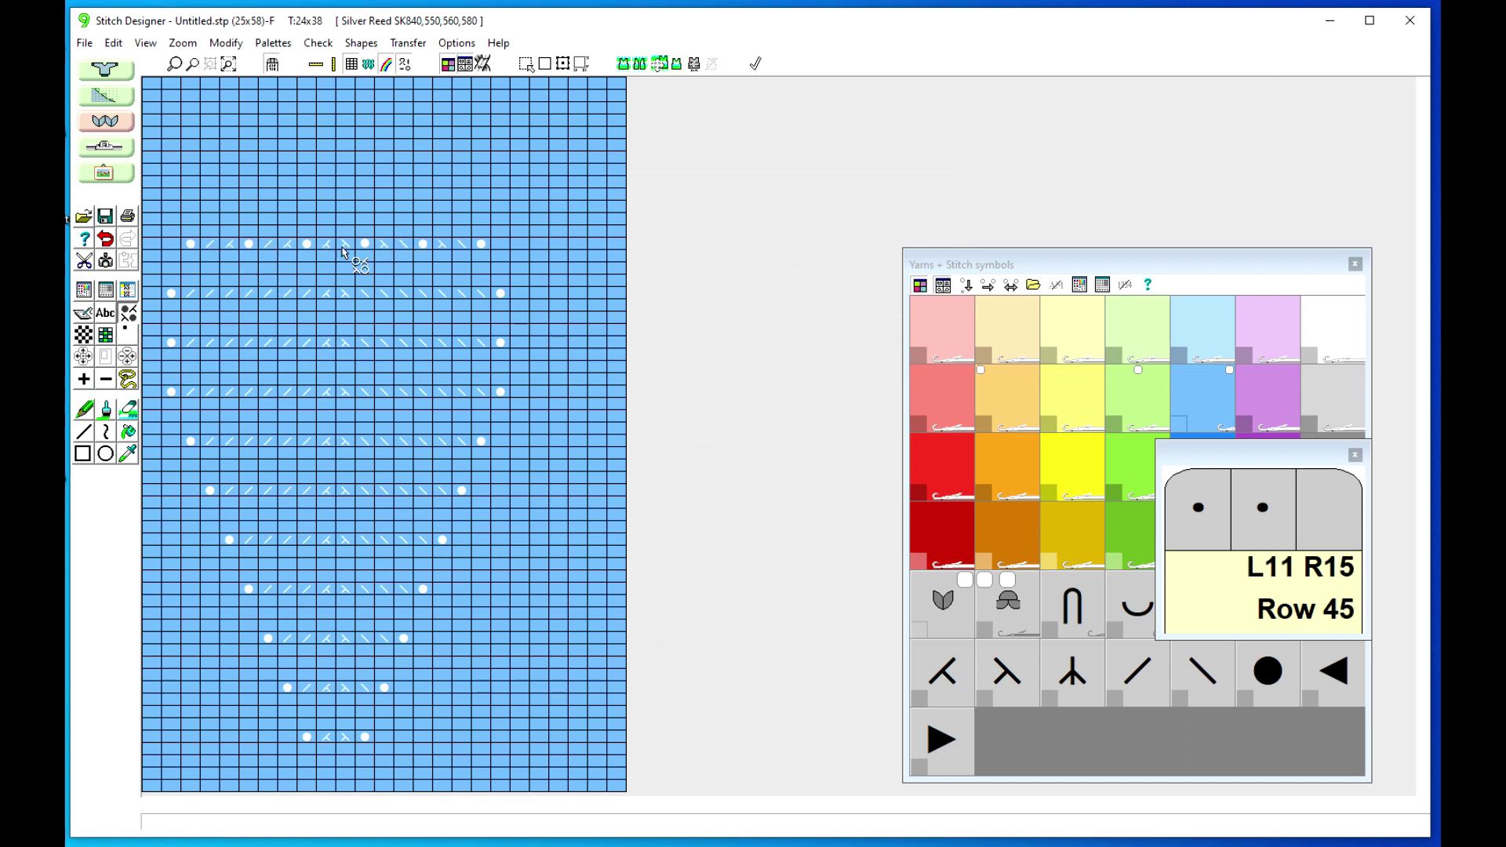
click(229, 244)
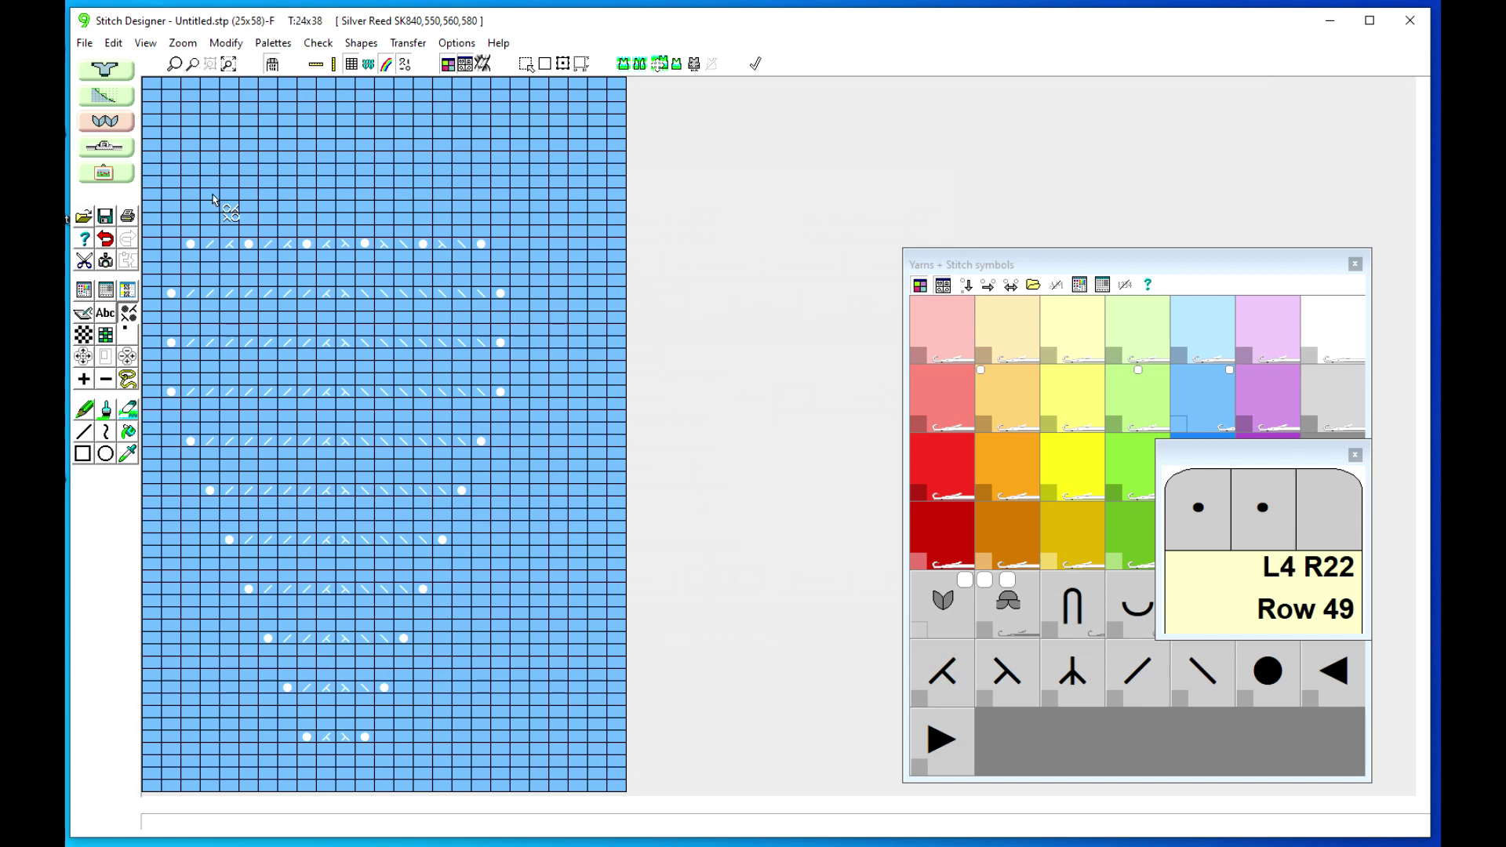
Draw mirrored lace transfers in row 49 on stitches 5–7, 8–10, 11–13 and 14–16
click(252, 195)
click(266, 196)
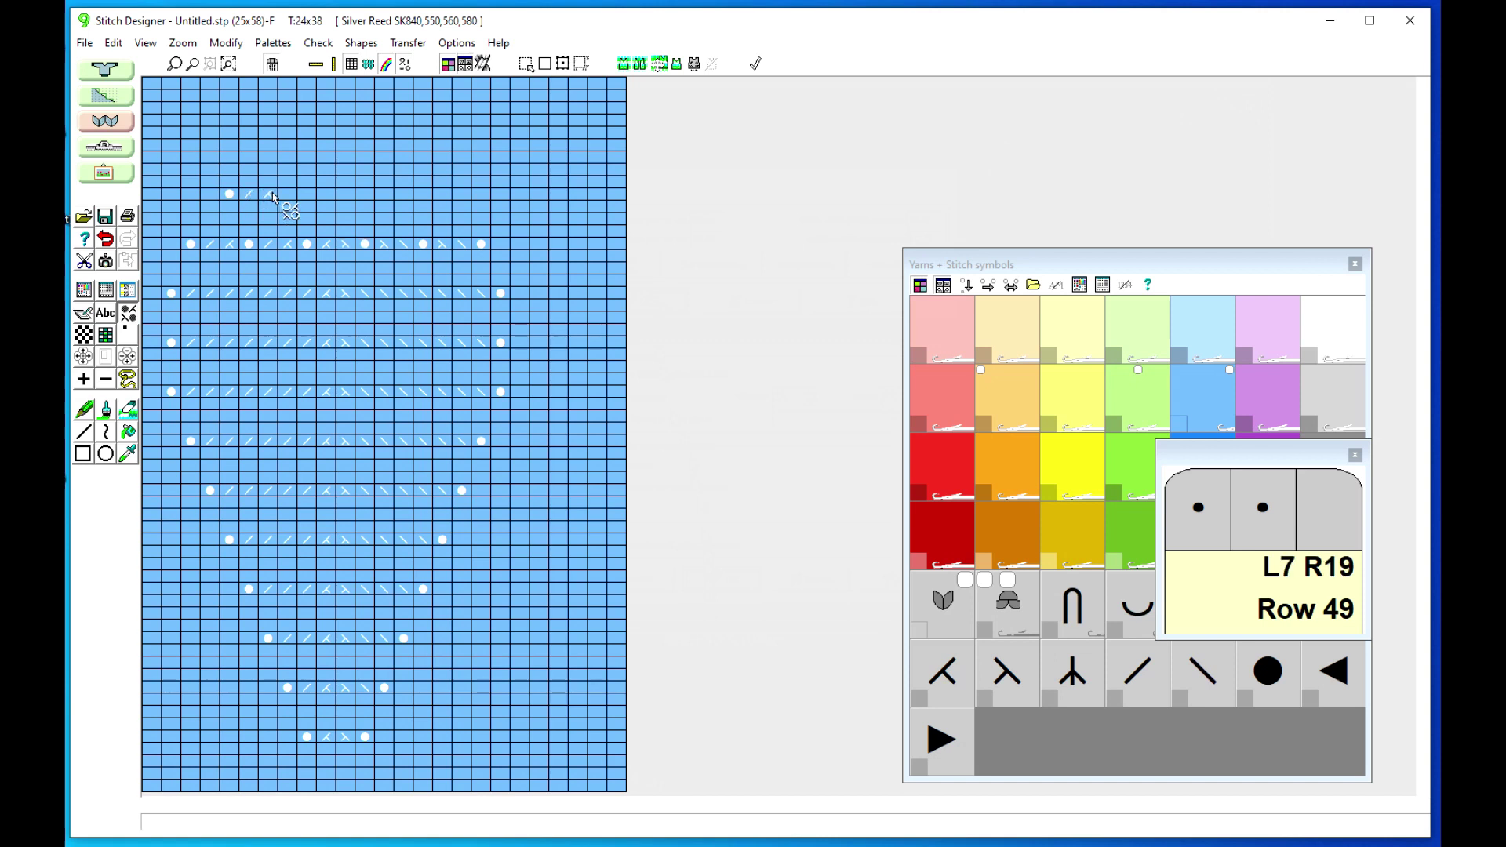
click(288, 195)
click(307, 195)
click(327, 195)
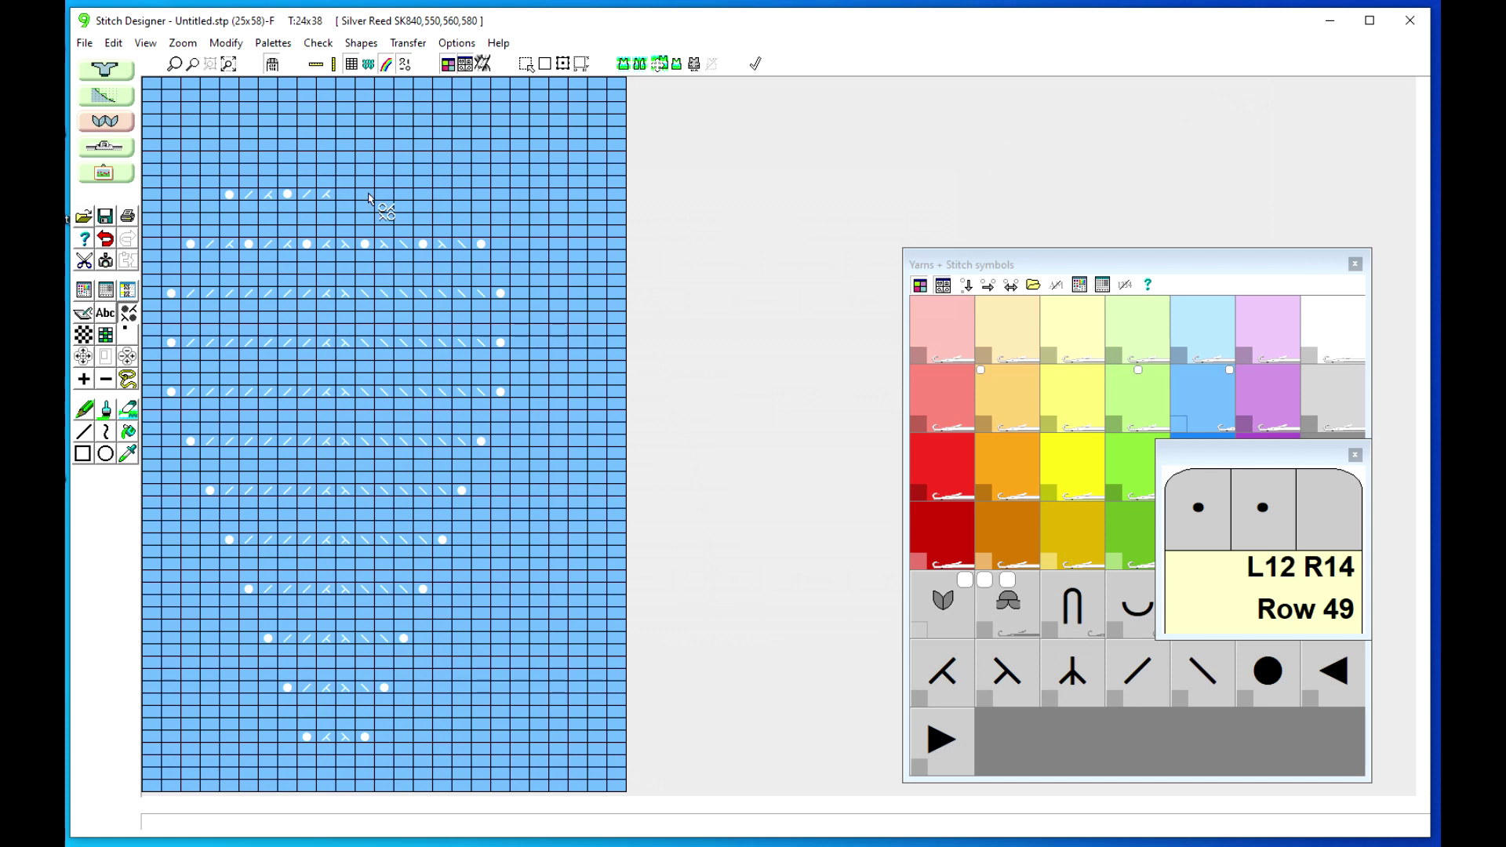
click(346, 196)
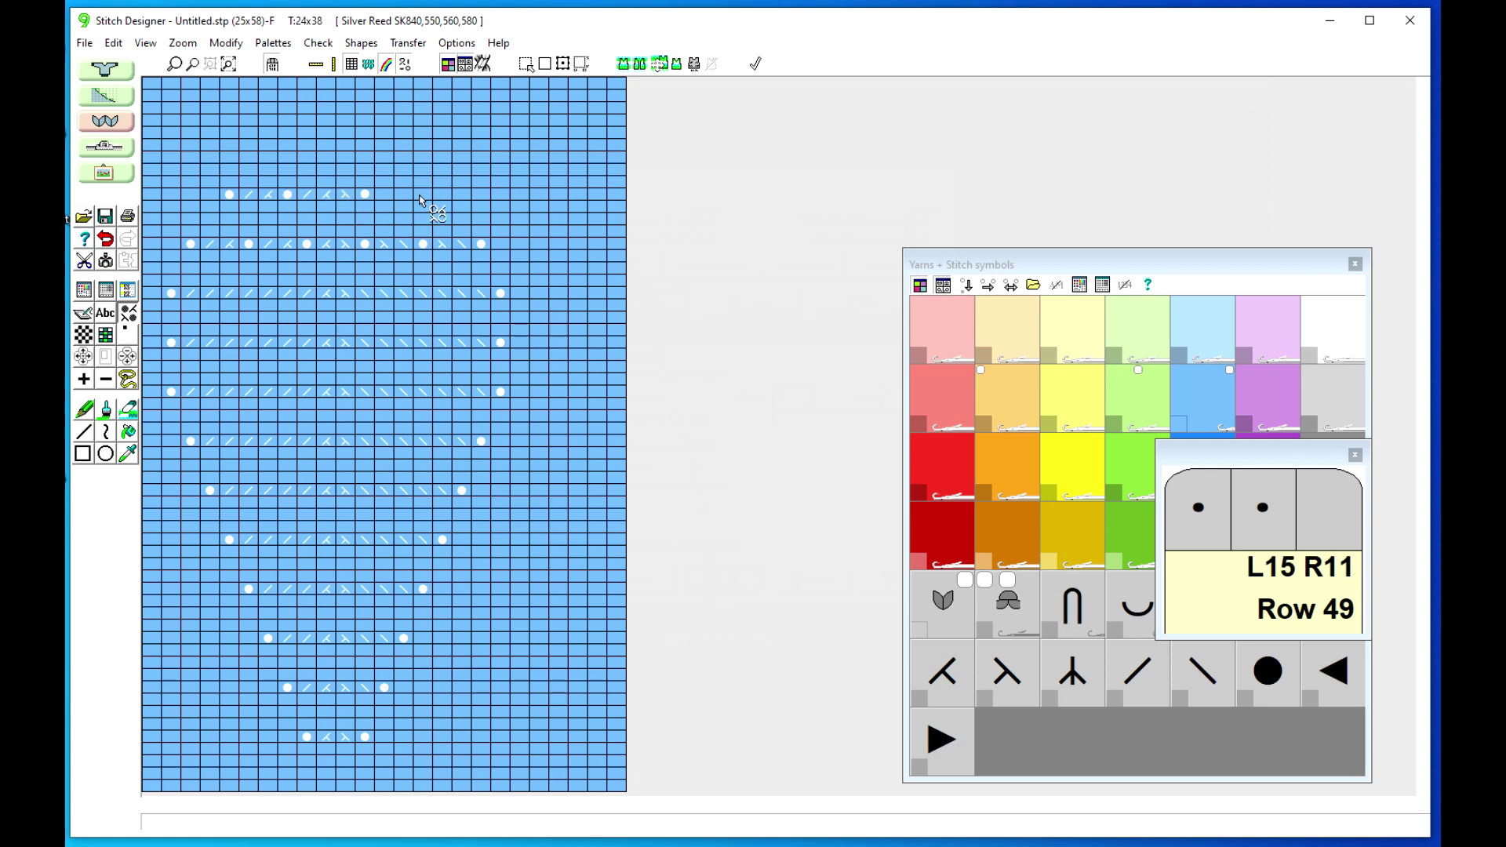
click(404, 196)
click(386, 195)
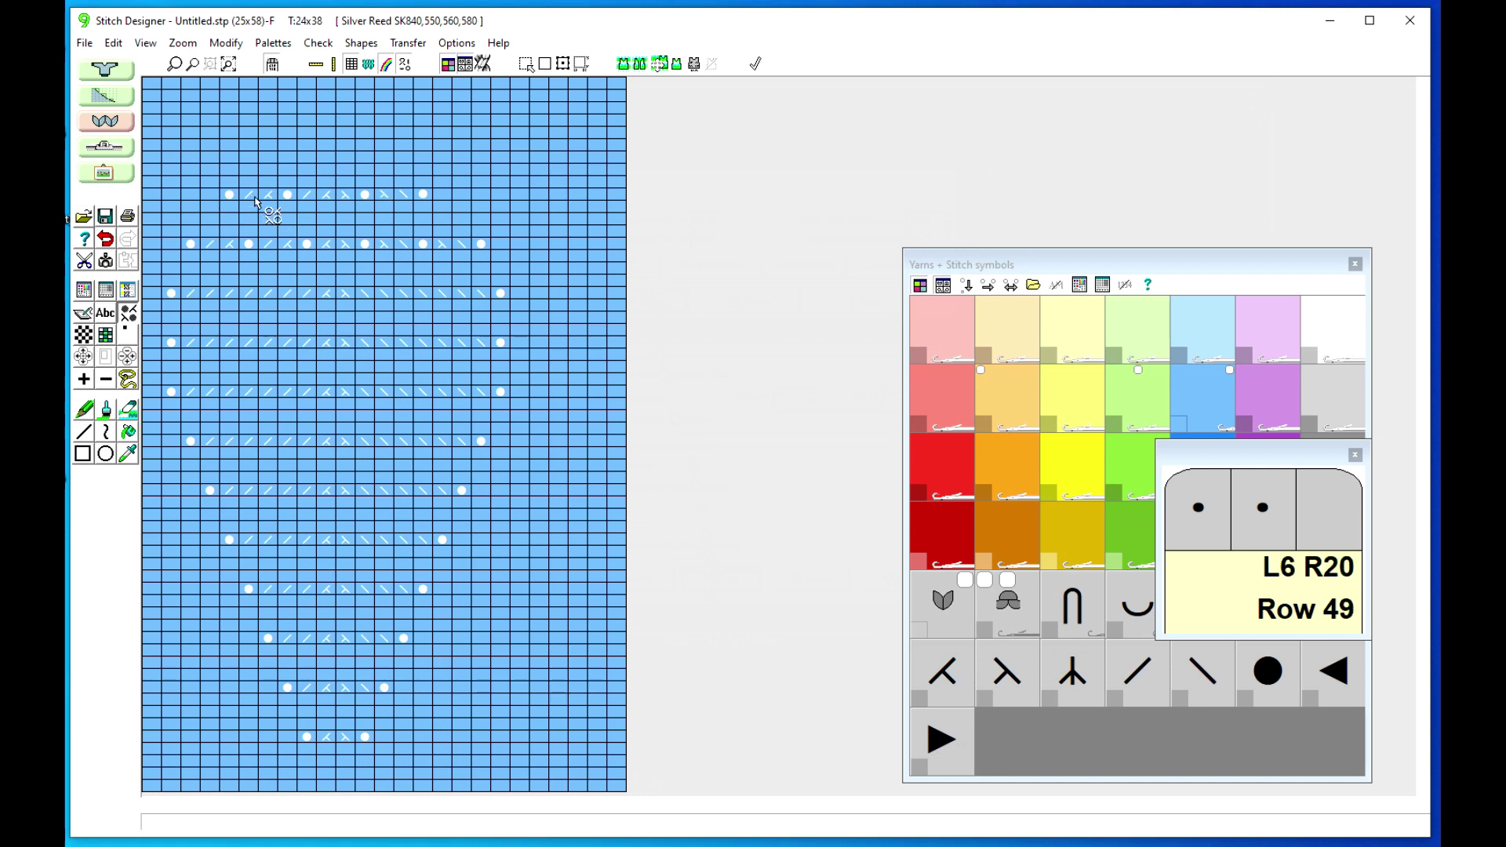
mouse_move(365, 196)
mouse_down()
mouse_move(445, 198)
mouse_move(407, 201)
mouse_up()
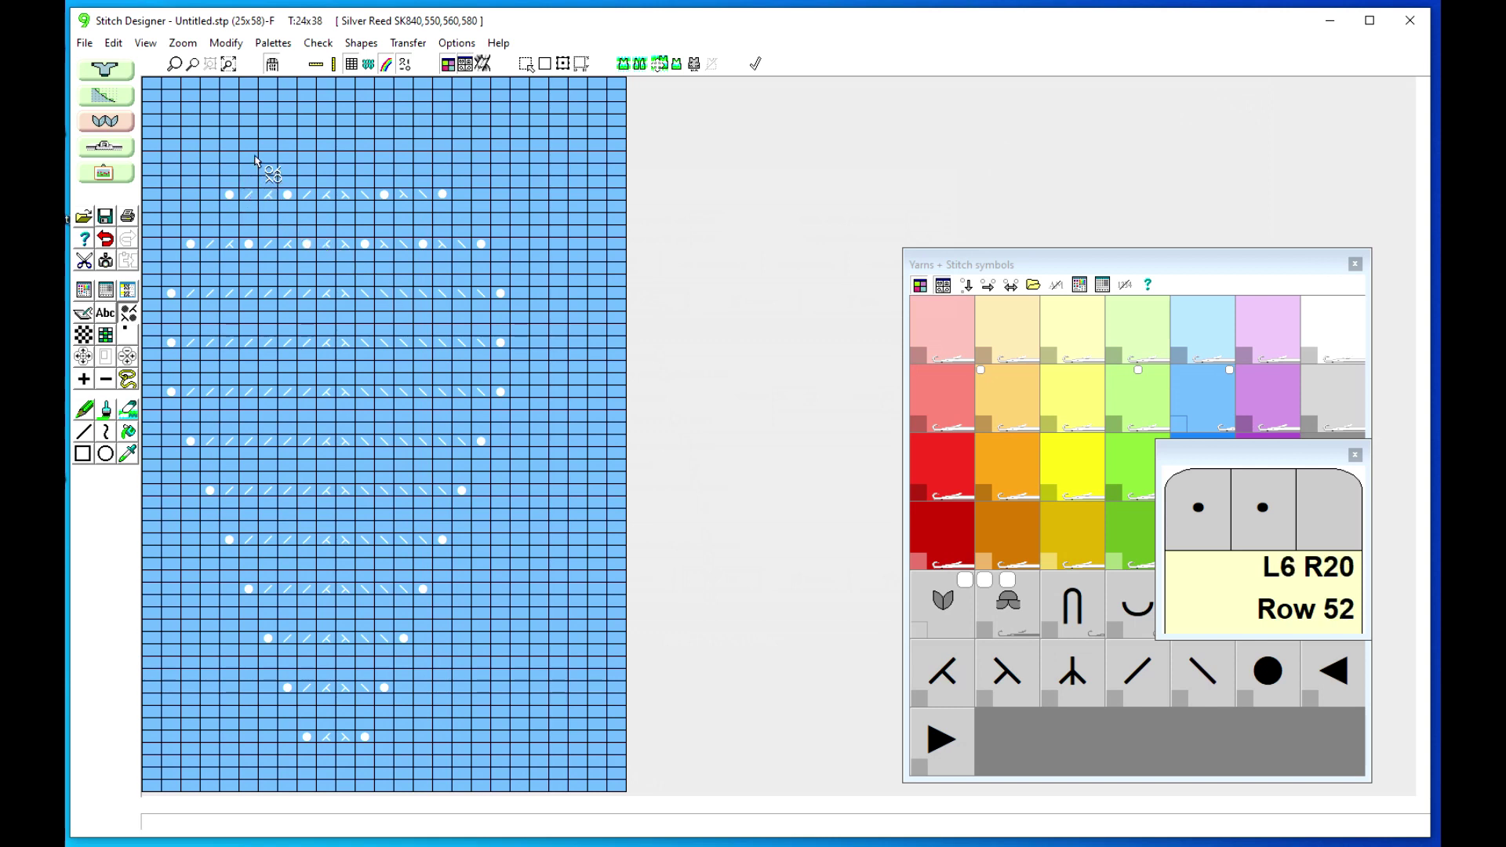
Draw mirrored lace transfers in row 52 on stitches 6–8, 9–10, 11–12 and 13–15
drag(256, 160, 318, 159)
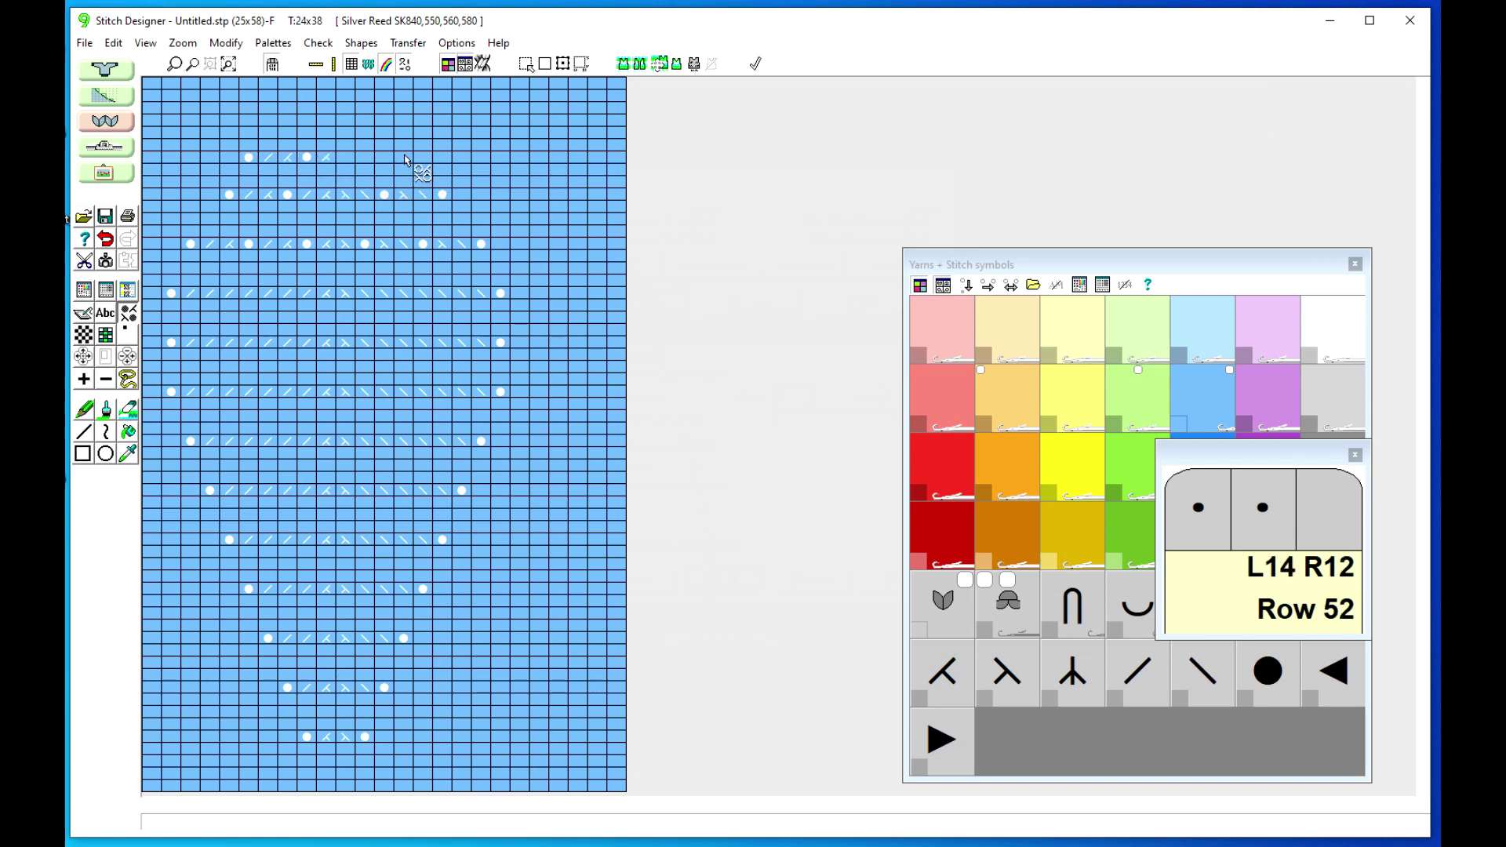
click(350, 159)
drag(419, 163, 381, 163)
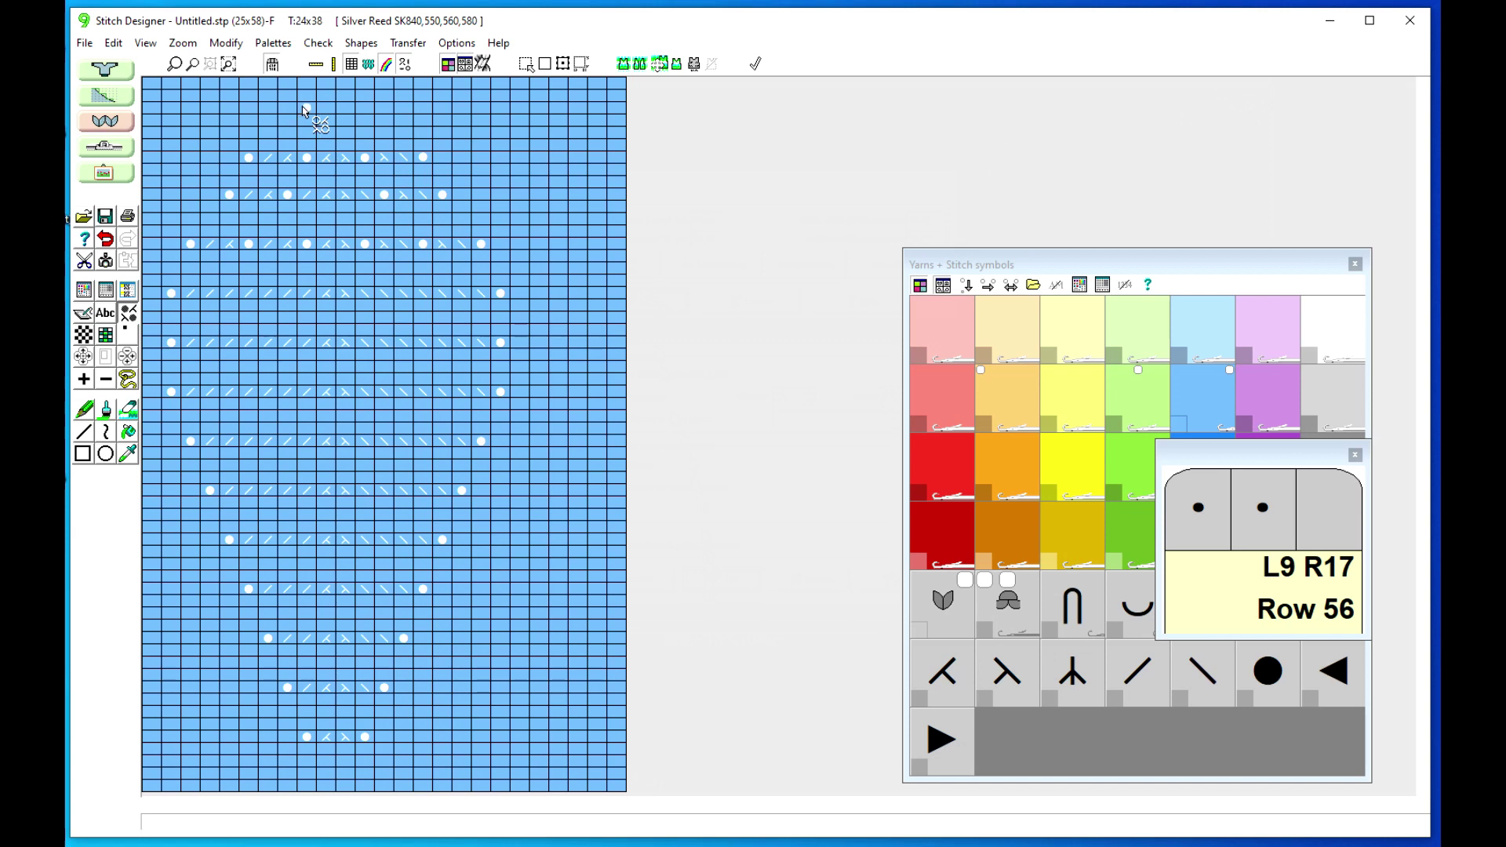
Try mirrored transfers in row 56 across stitches 9–12, and replace them with a set in row 55 across stitches 8–13
drag(325, 109, 365, 111)
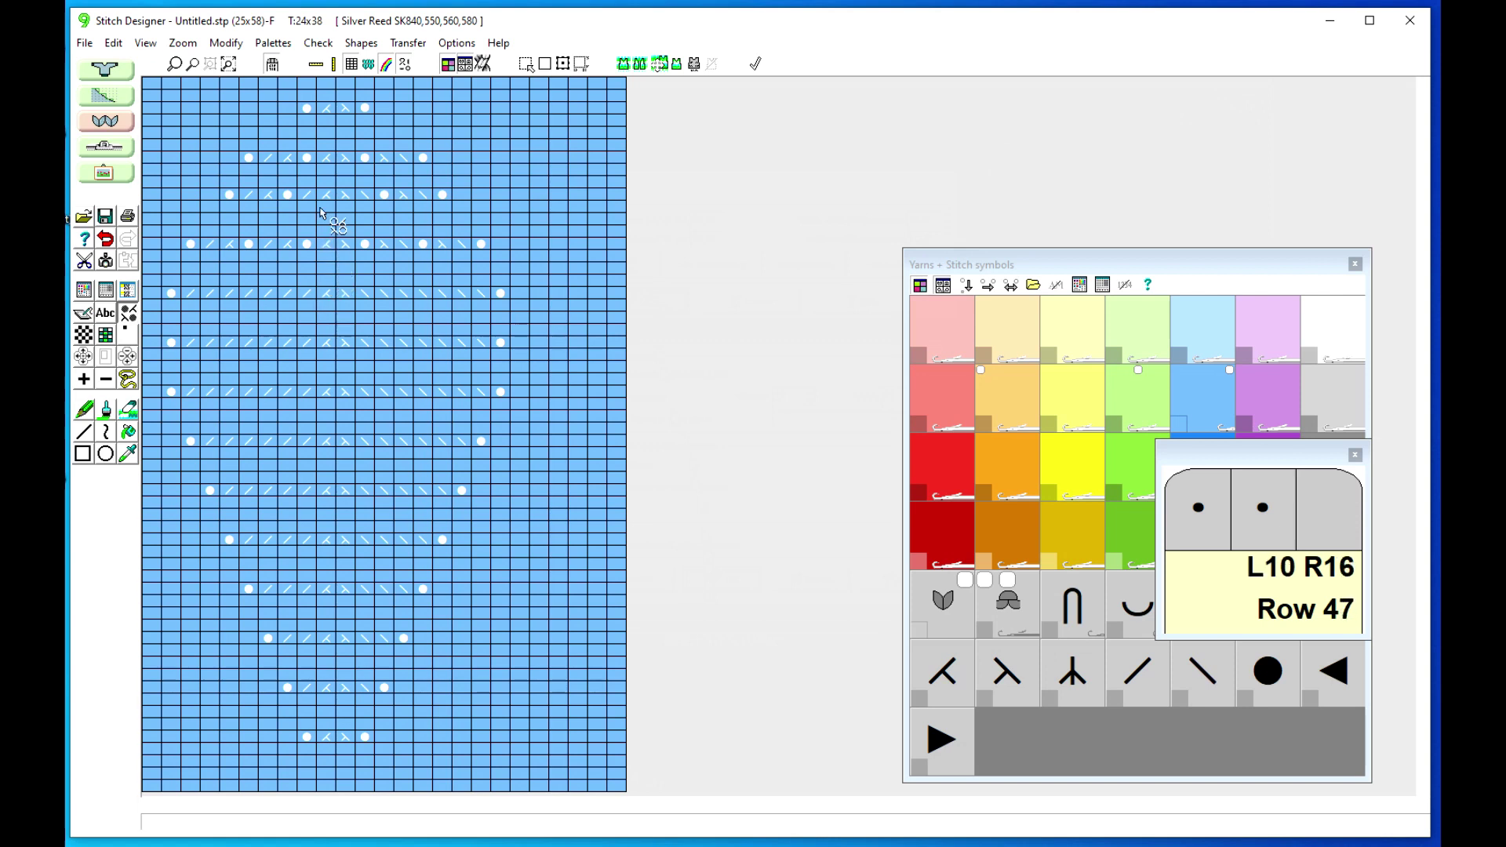
click(370, 64)
click(370, 64)
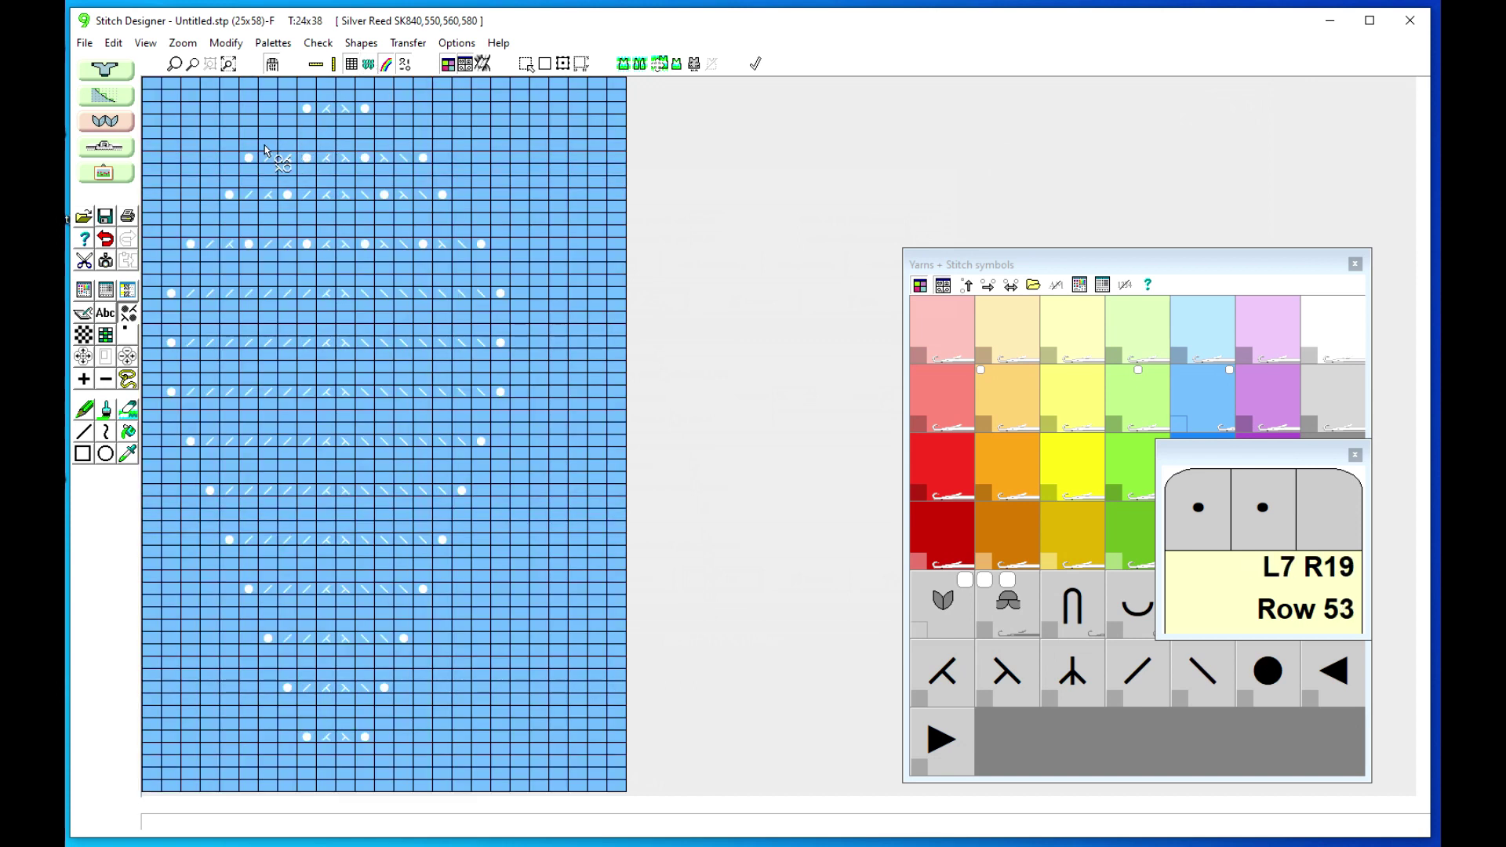
click(307, 109)
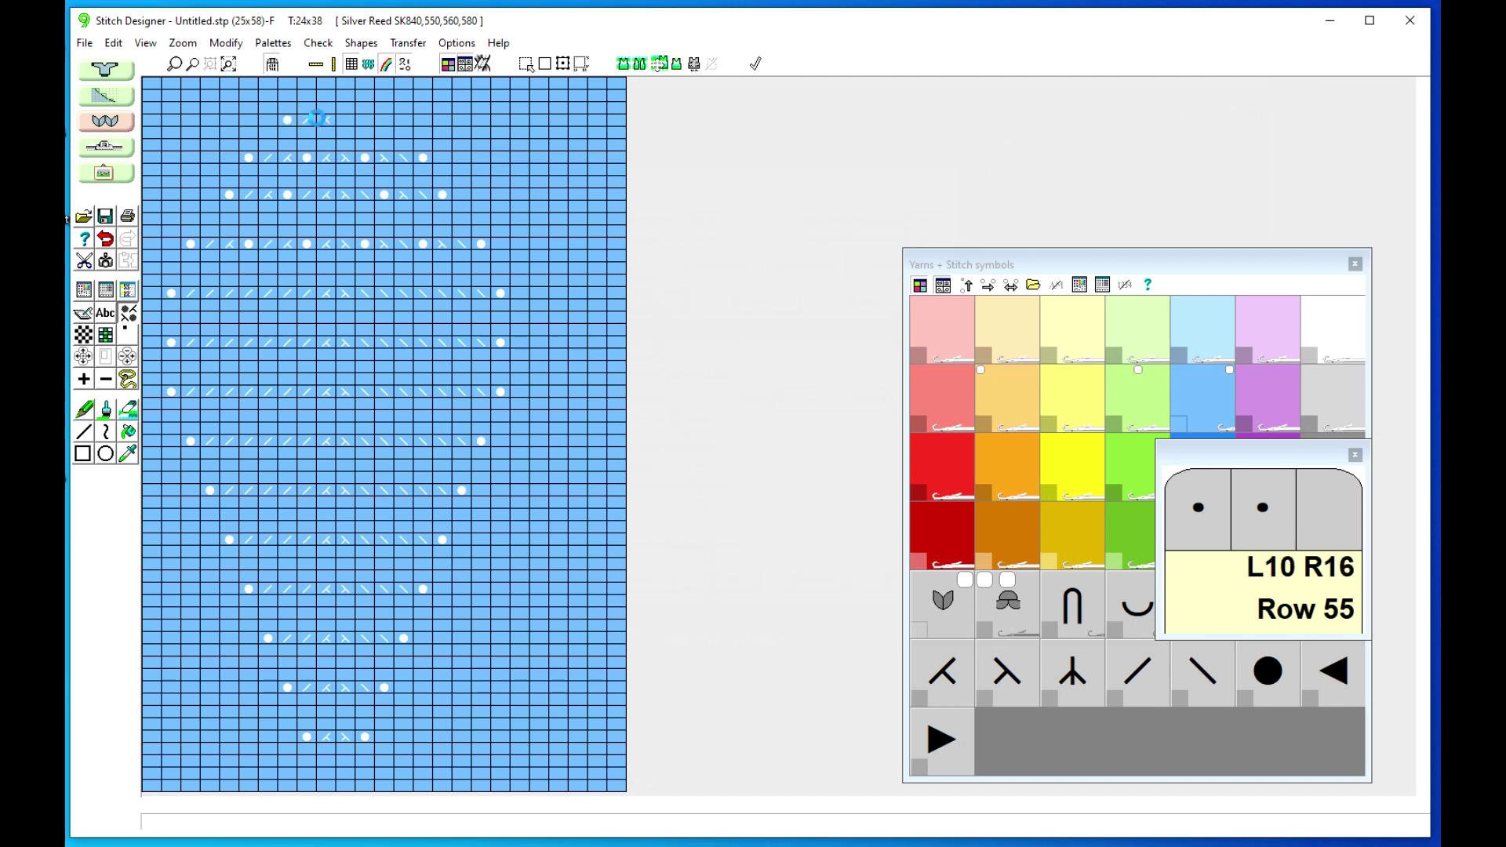
click(364, 124)
click(296, 124)
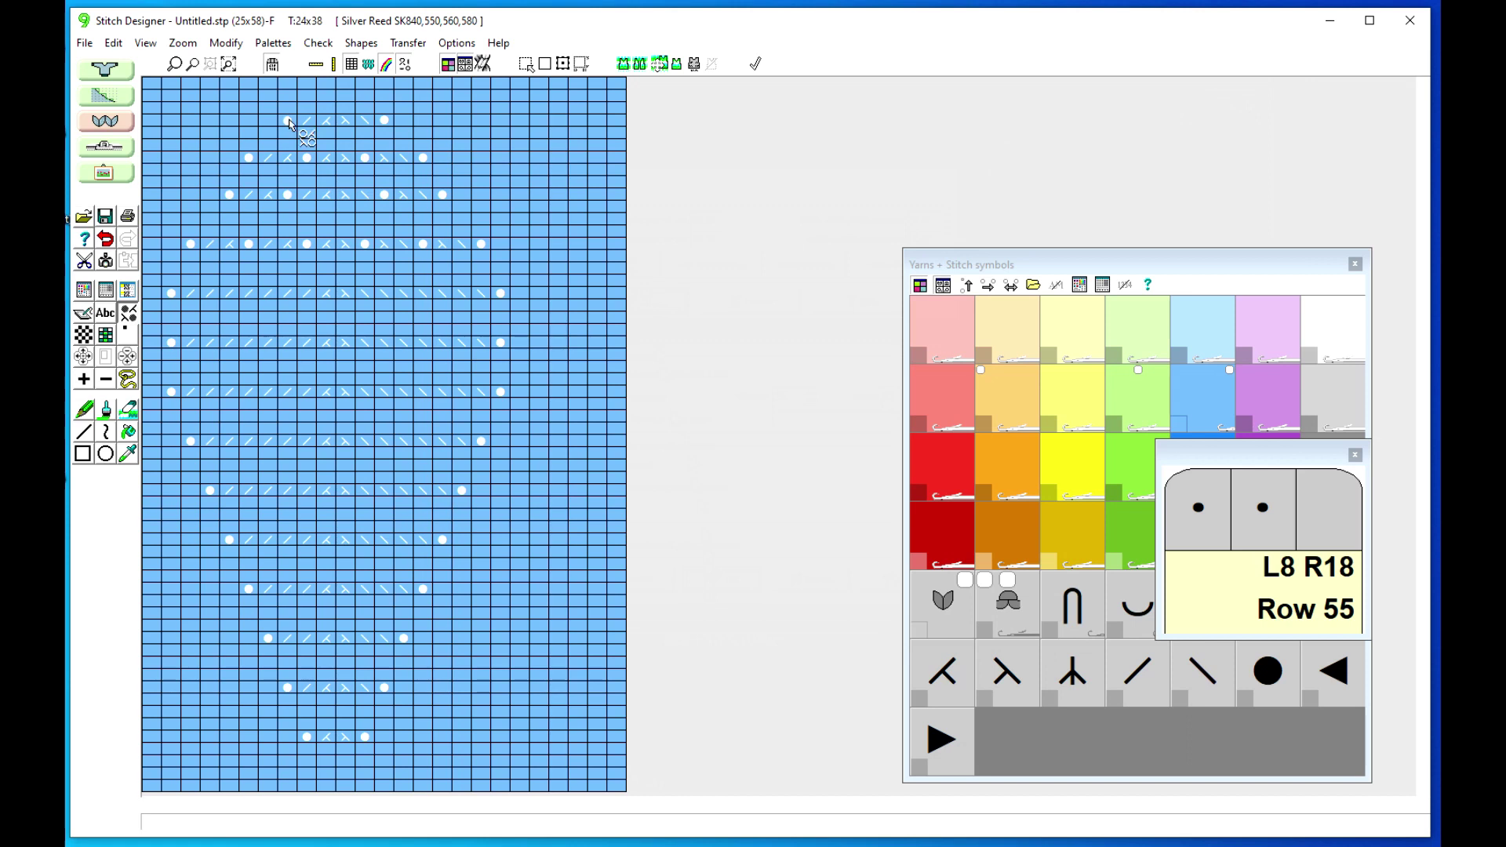
Try placing the top transfers of stitches 8–13 in row 54 instead of row 55, and remove them again
click(286, 134)
click(385, 133)
click(383, 122)
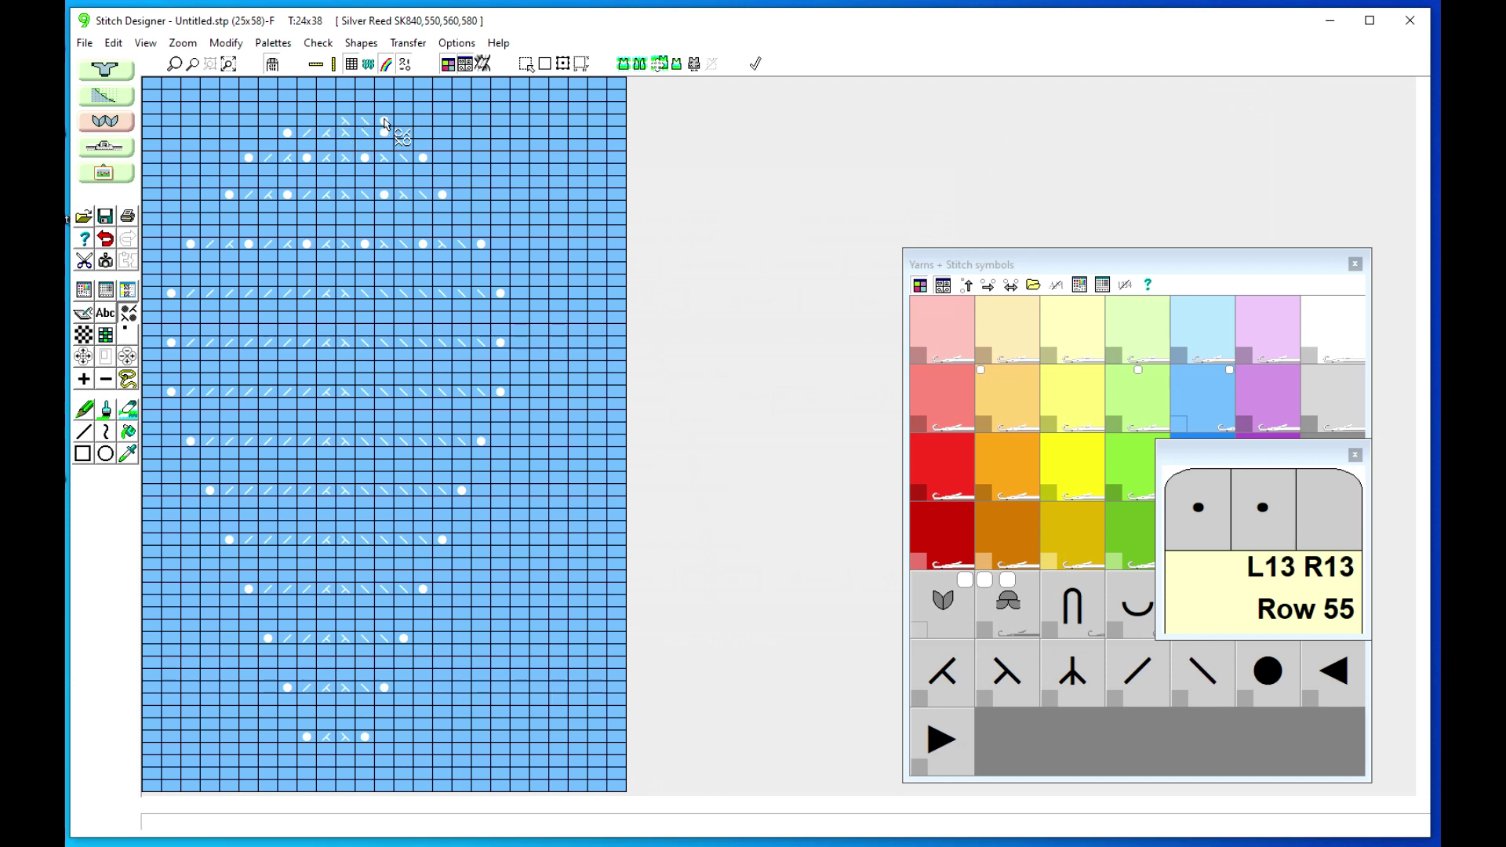
click(370, 66)
click(370, 66)
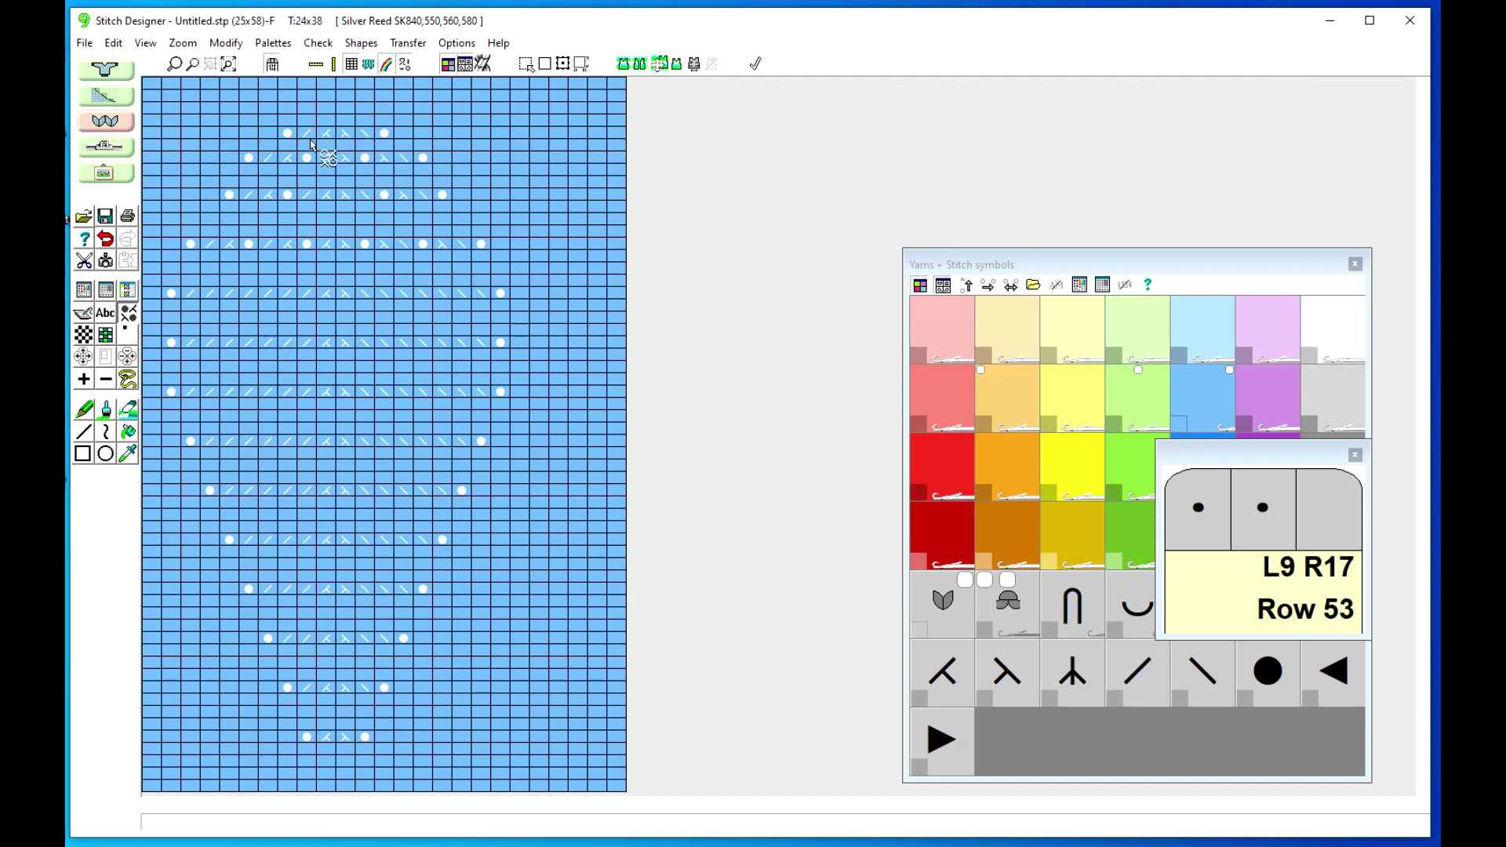
drag(288, 136, 326, 135)
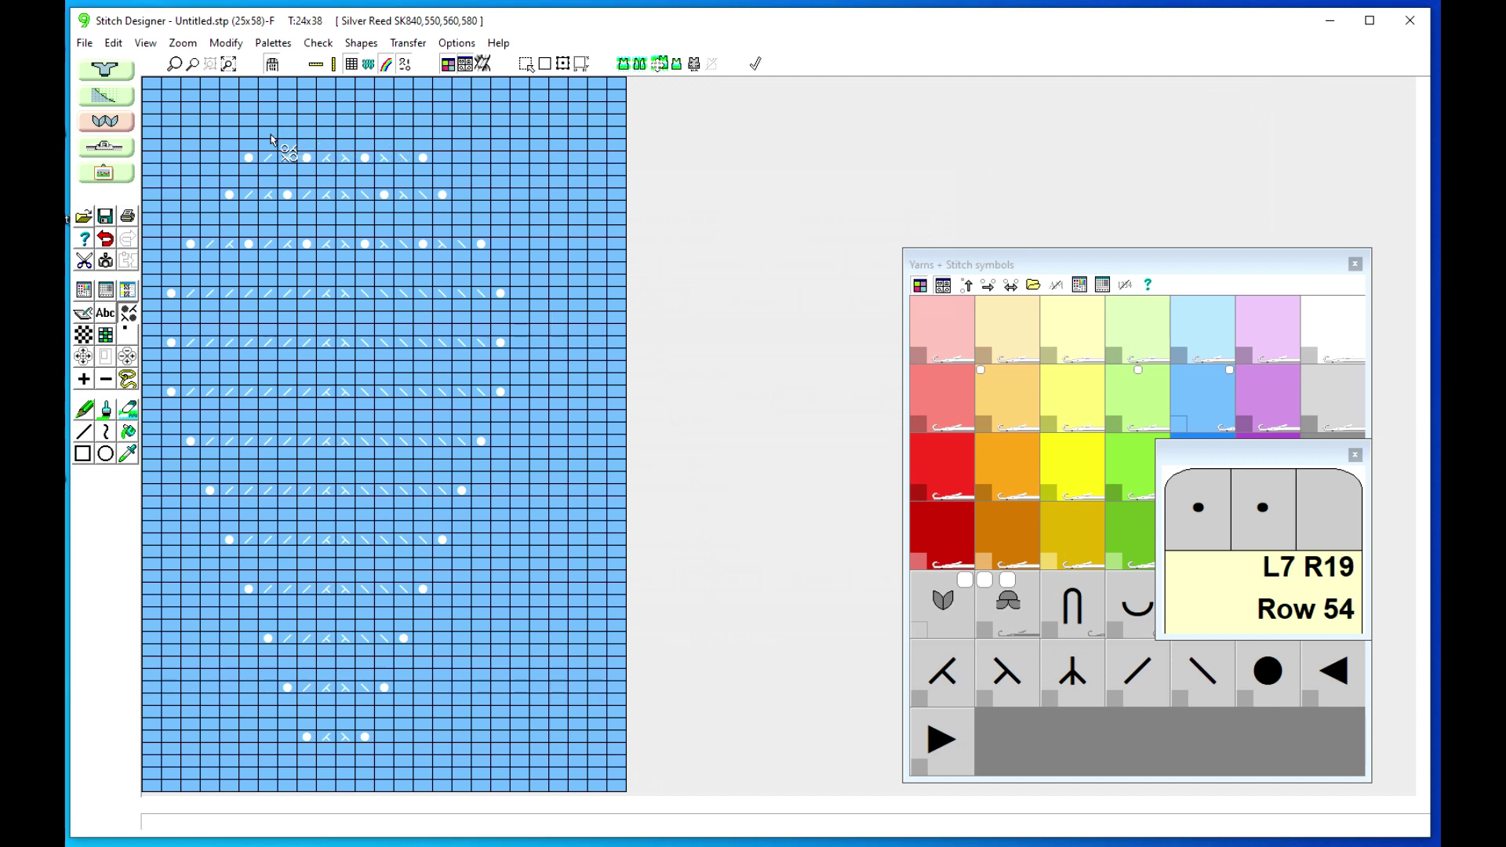
Draw the top mirrored lace transfers in row 55 across stitches 8–13 and close the yarn and stitch symbol palette
mouse_move(286, 119)
mouse_down()
mouse_move(363, 122)
mouse_move(349, 122)
mouse_up()
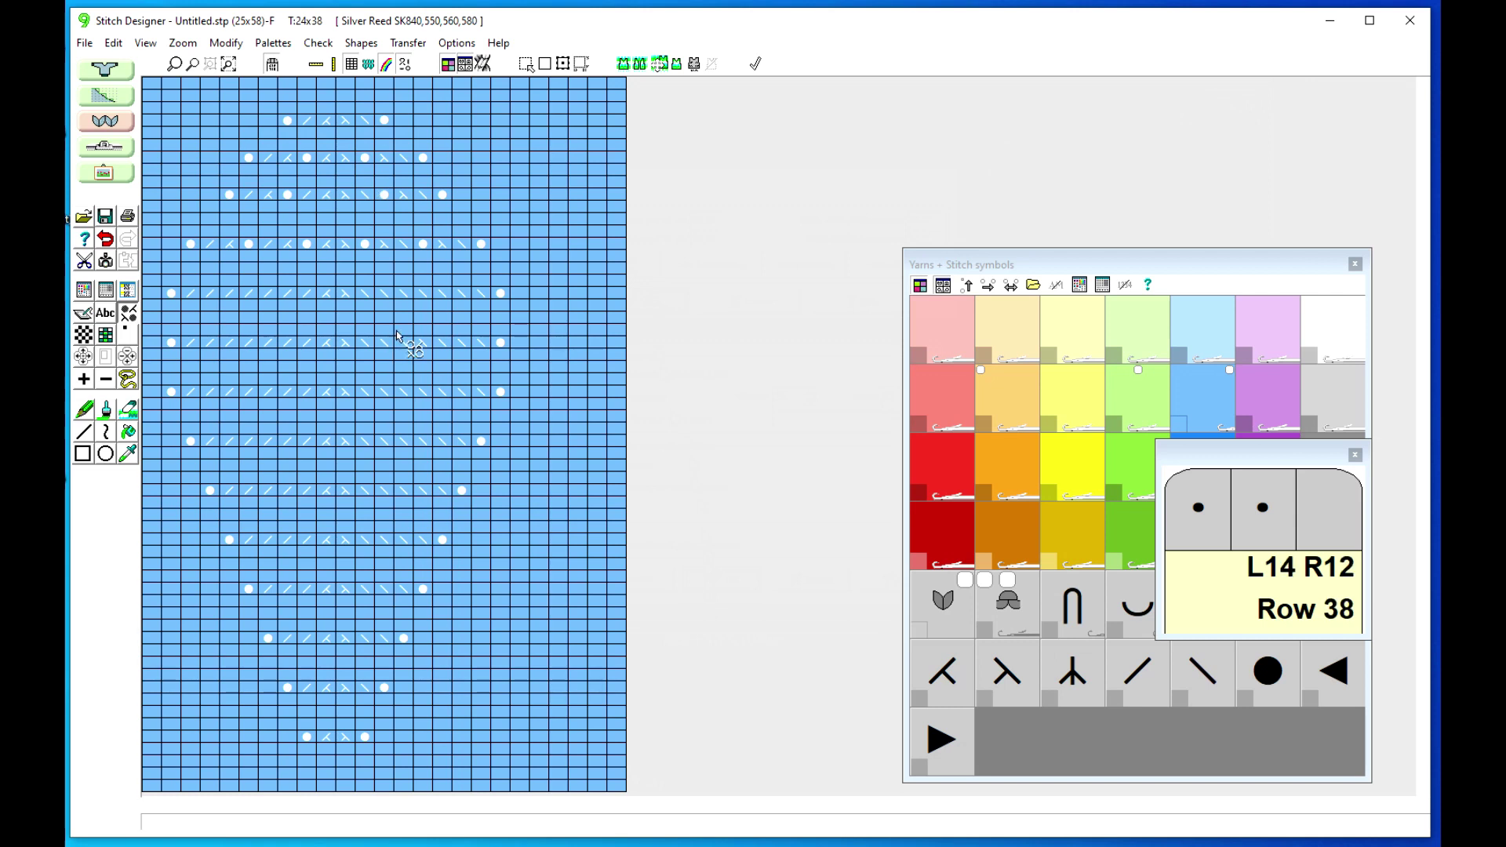
click(1354, 263)
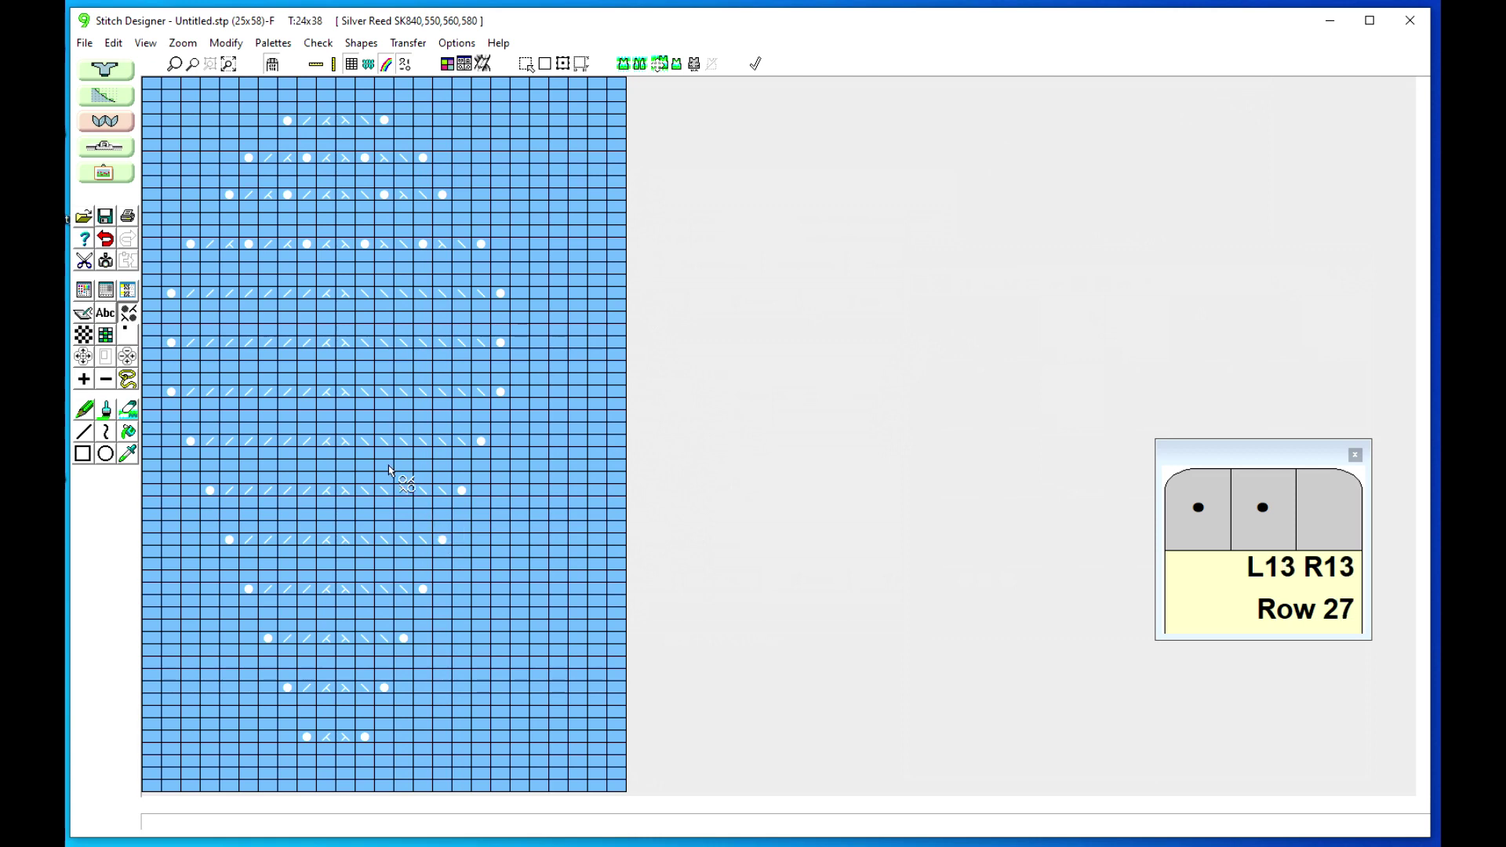
Preview the lace pattern repeated three times across and three times high, and examine how the diamonds fit together
click(127, 358)
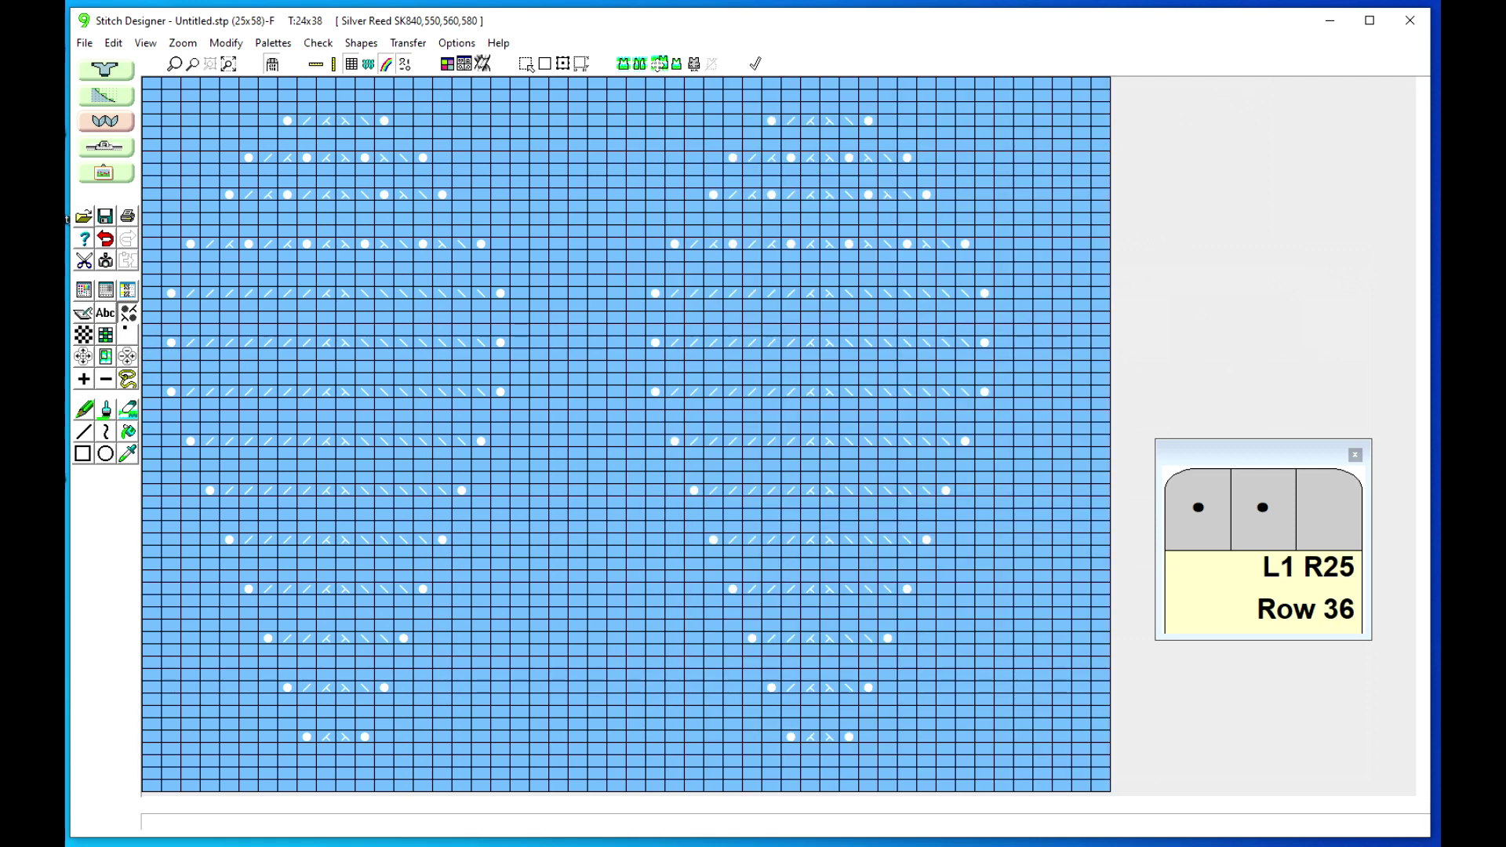
click(128, 358)
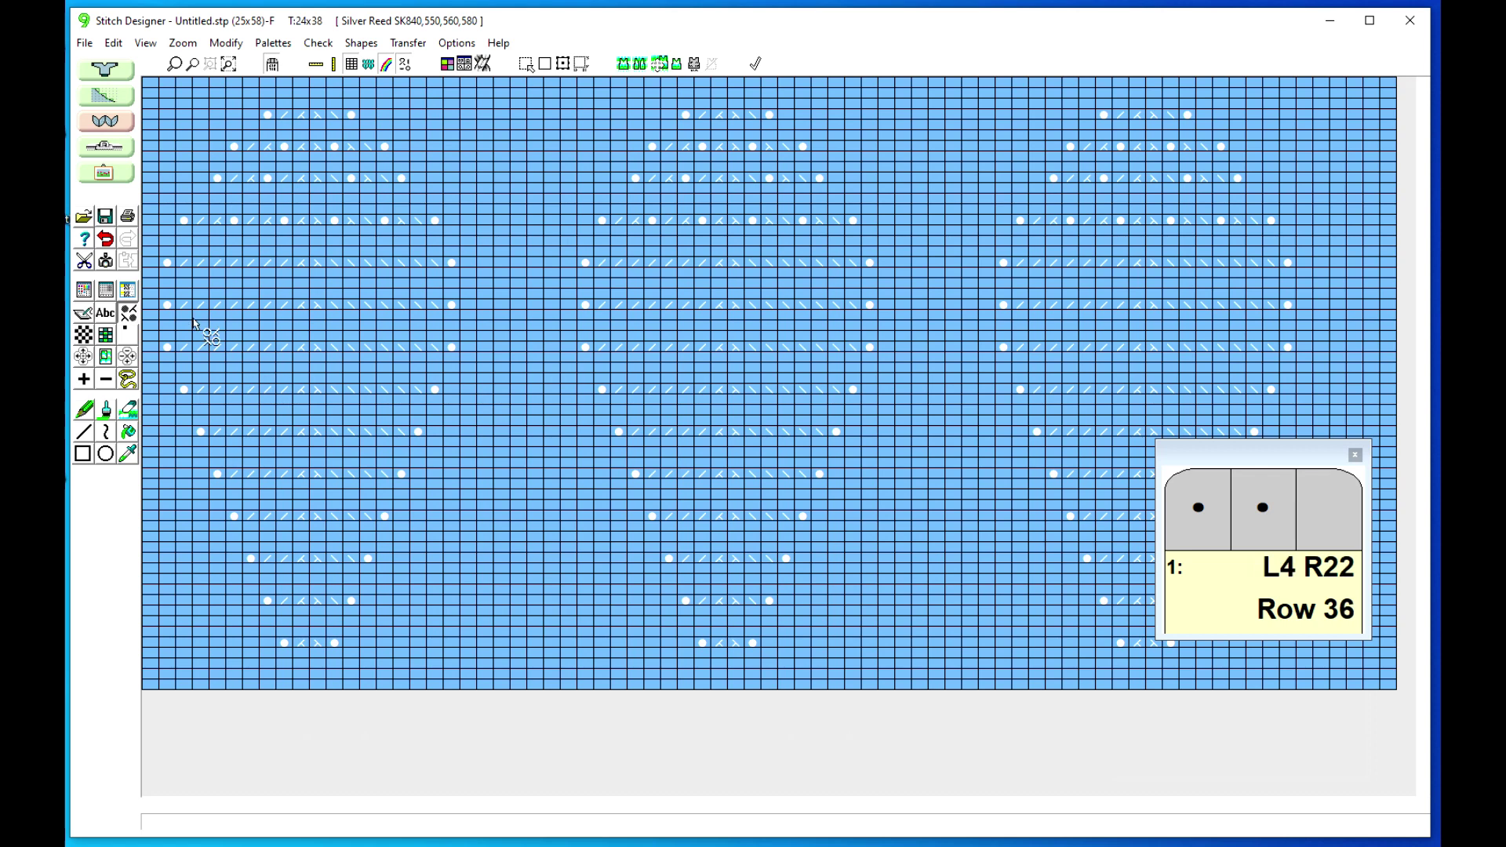
click(129, 367)
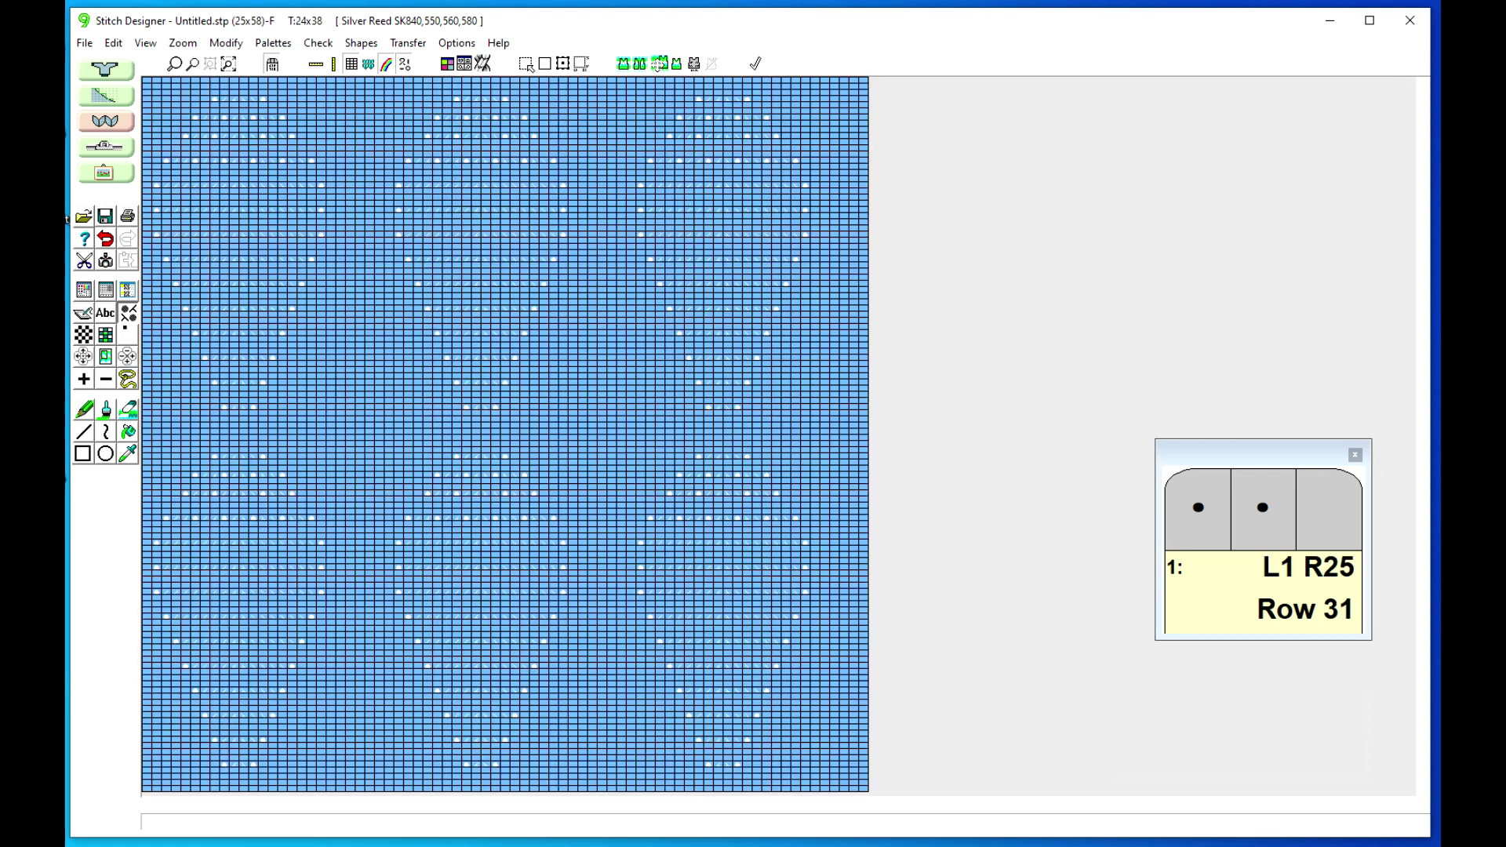
click(130, 367)
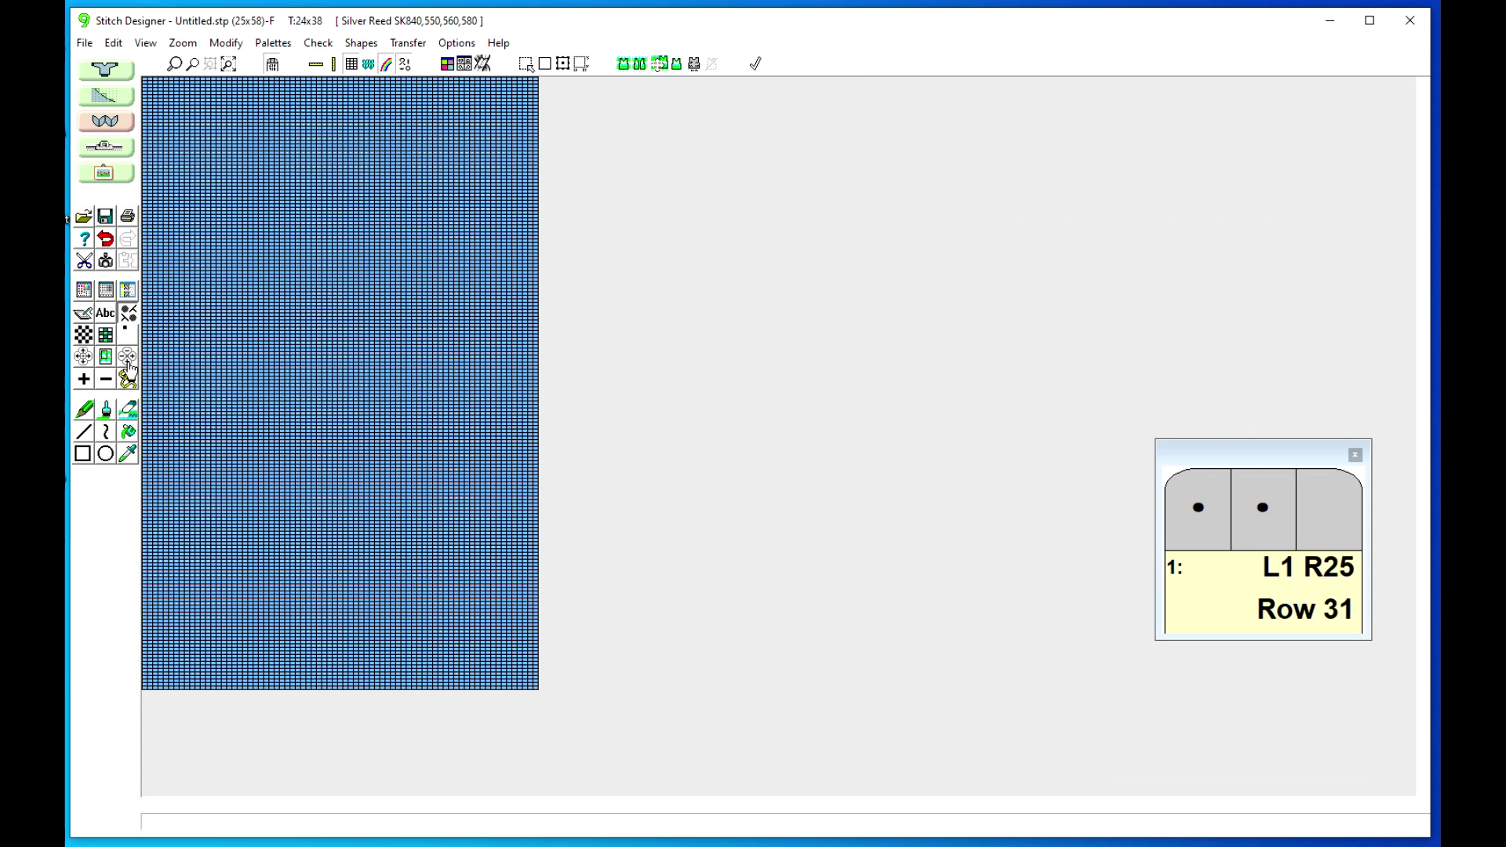
scroll(369, 444, up, 5)
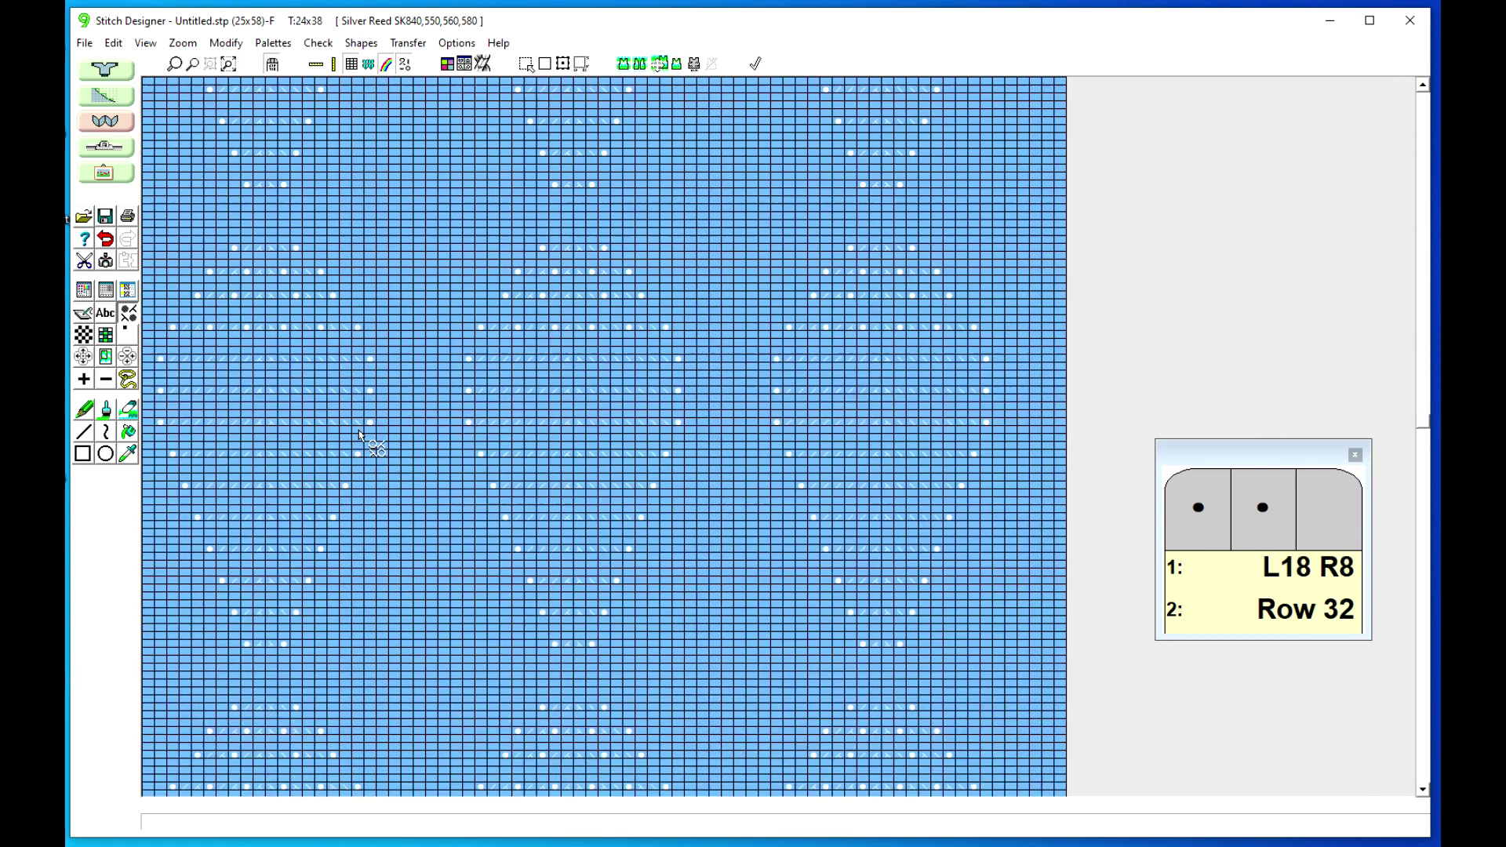
scroll(361, 435, up, 1)
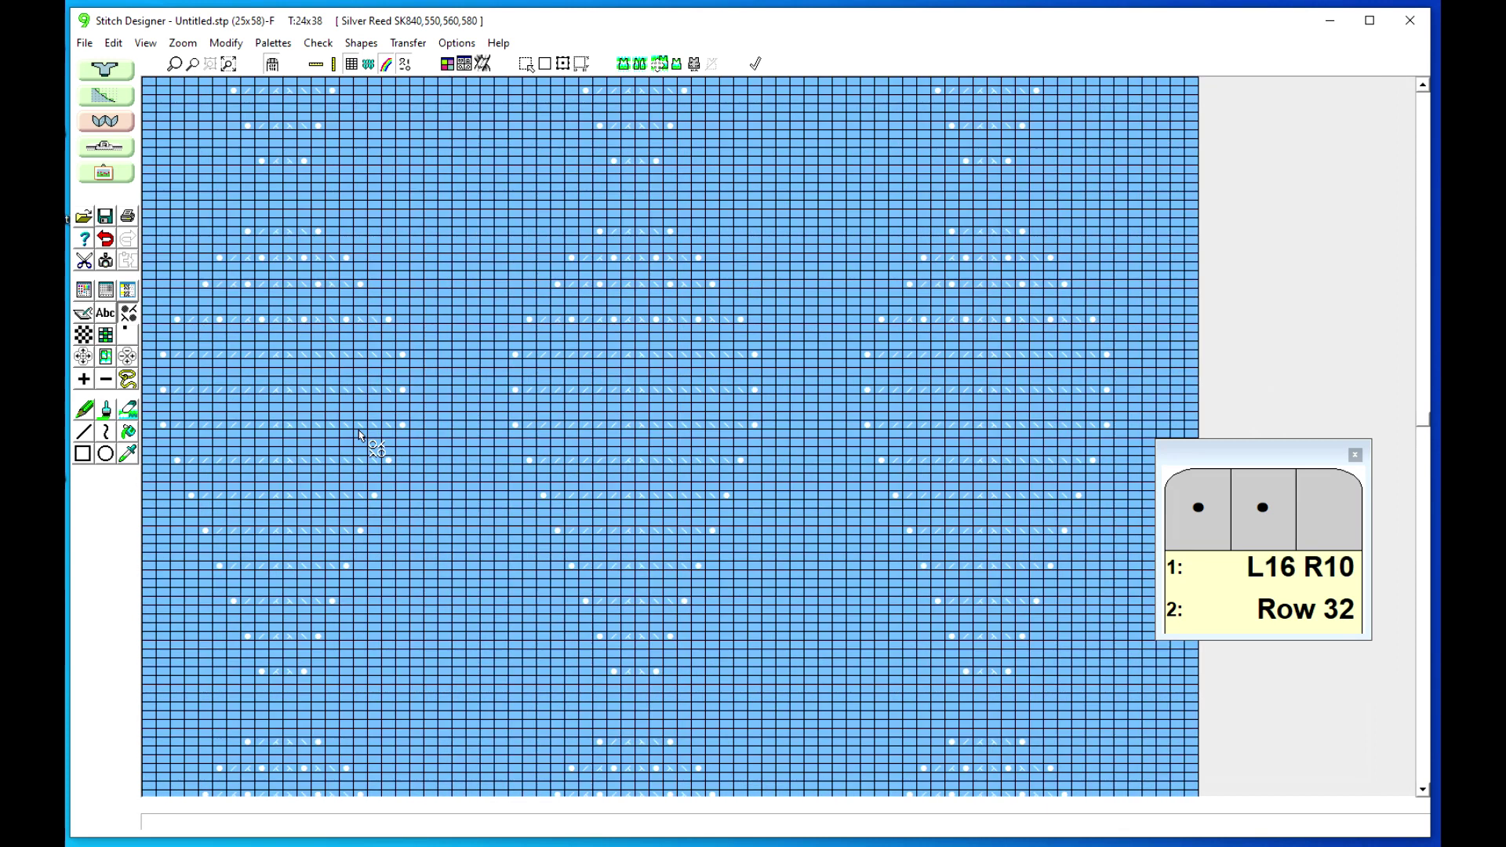
drag(1183, 448, 1243, 414)
scroll(1109, 444, down, 2)
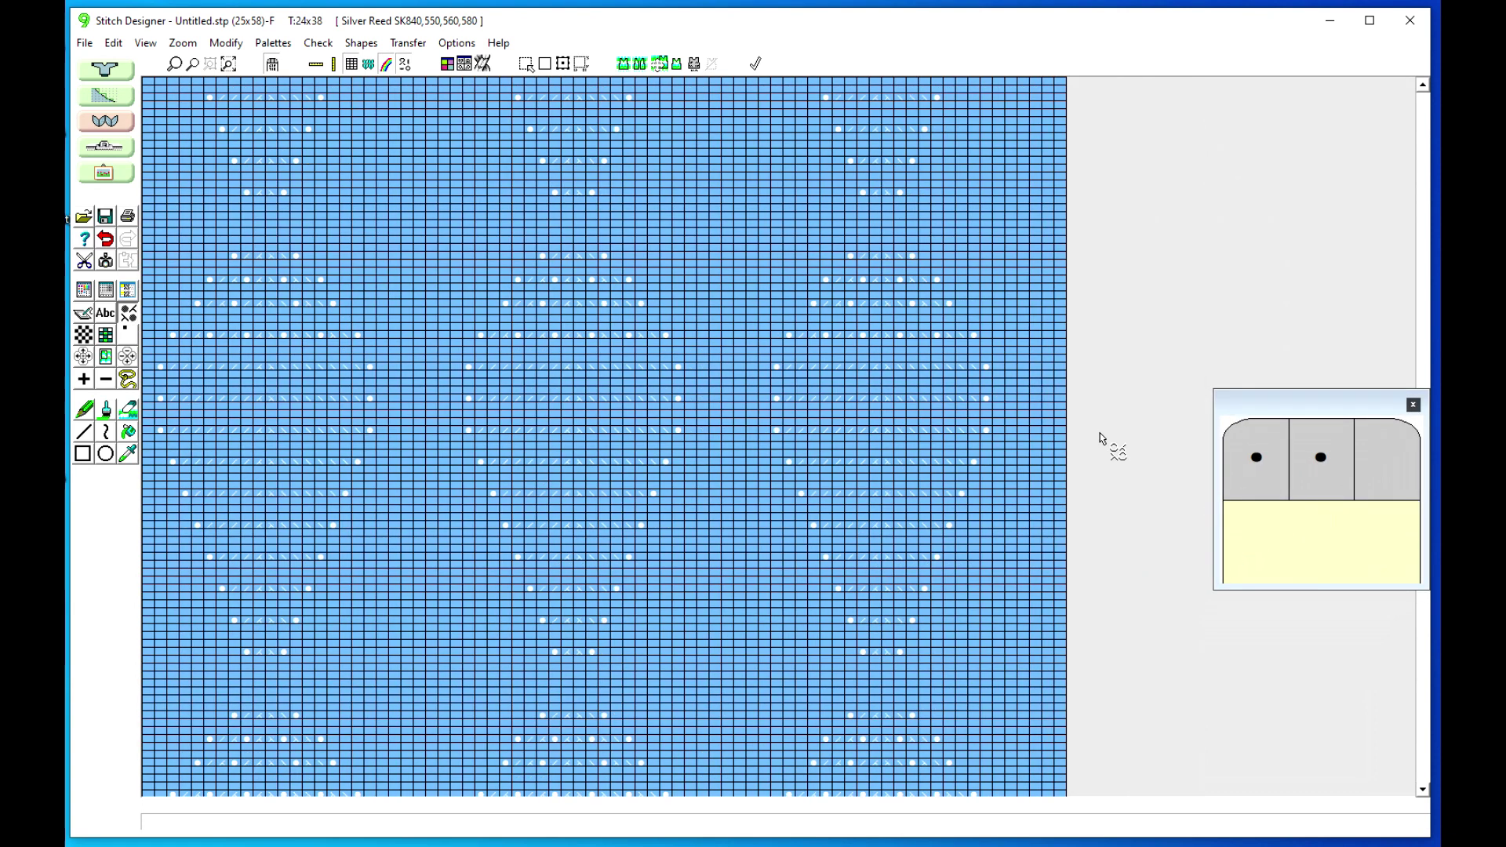
scroll(1100, 438, down, 4)
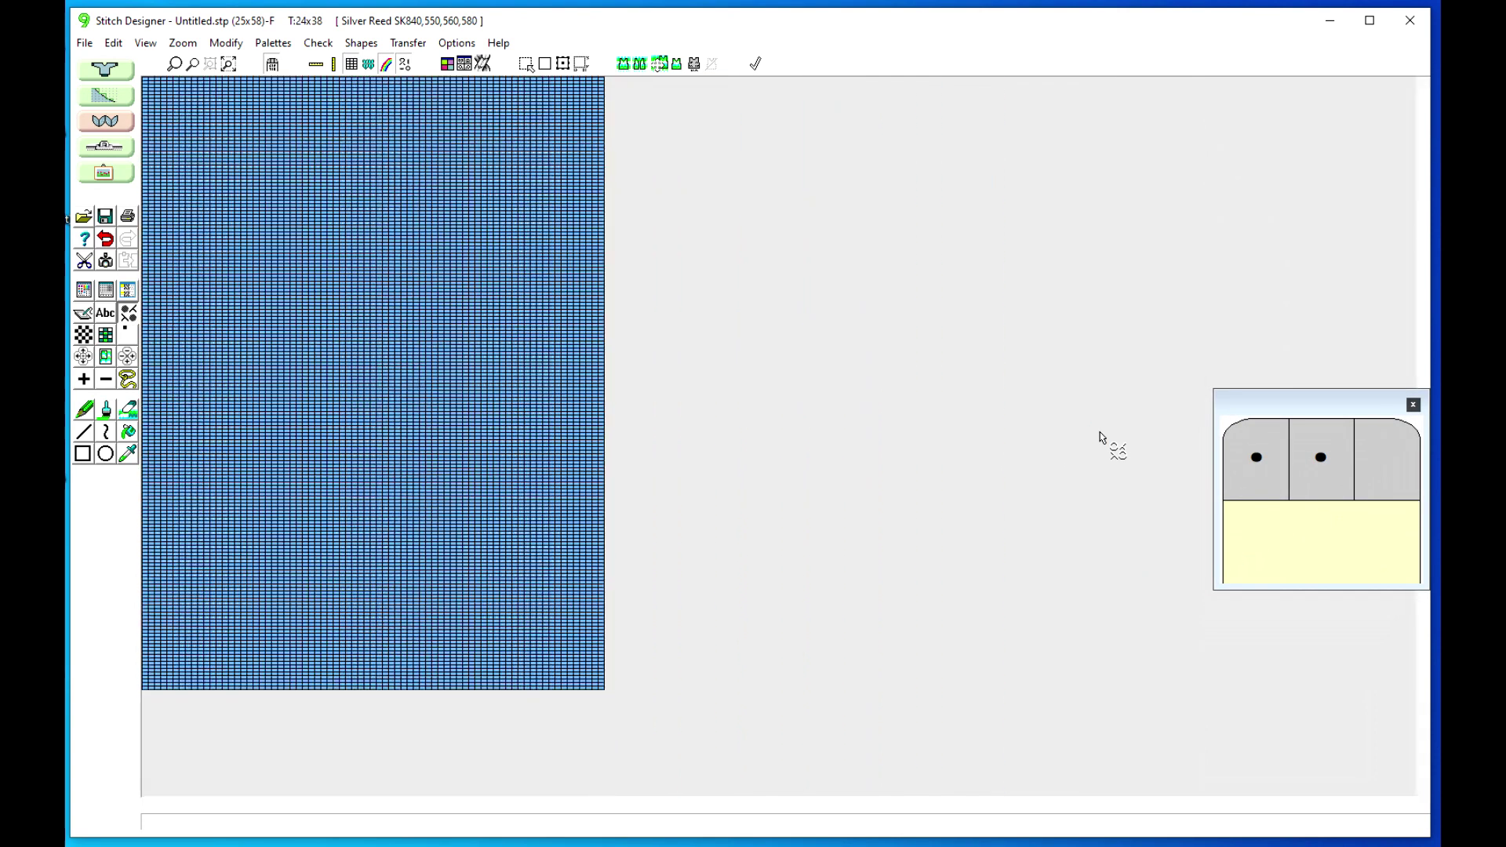
scroll(1100, 436, up, 1)
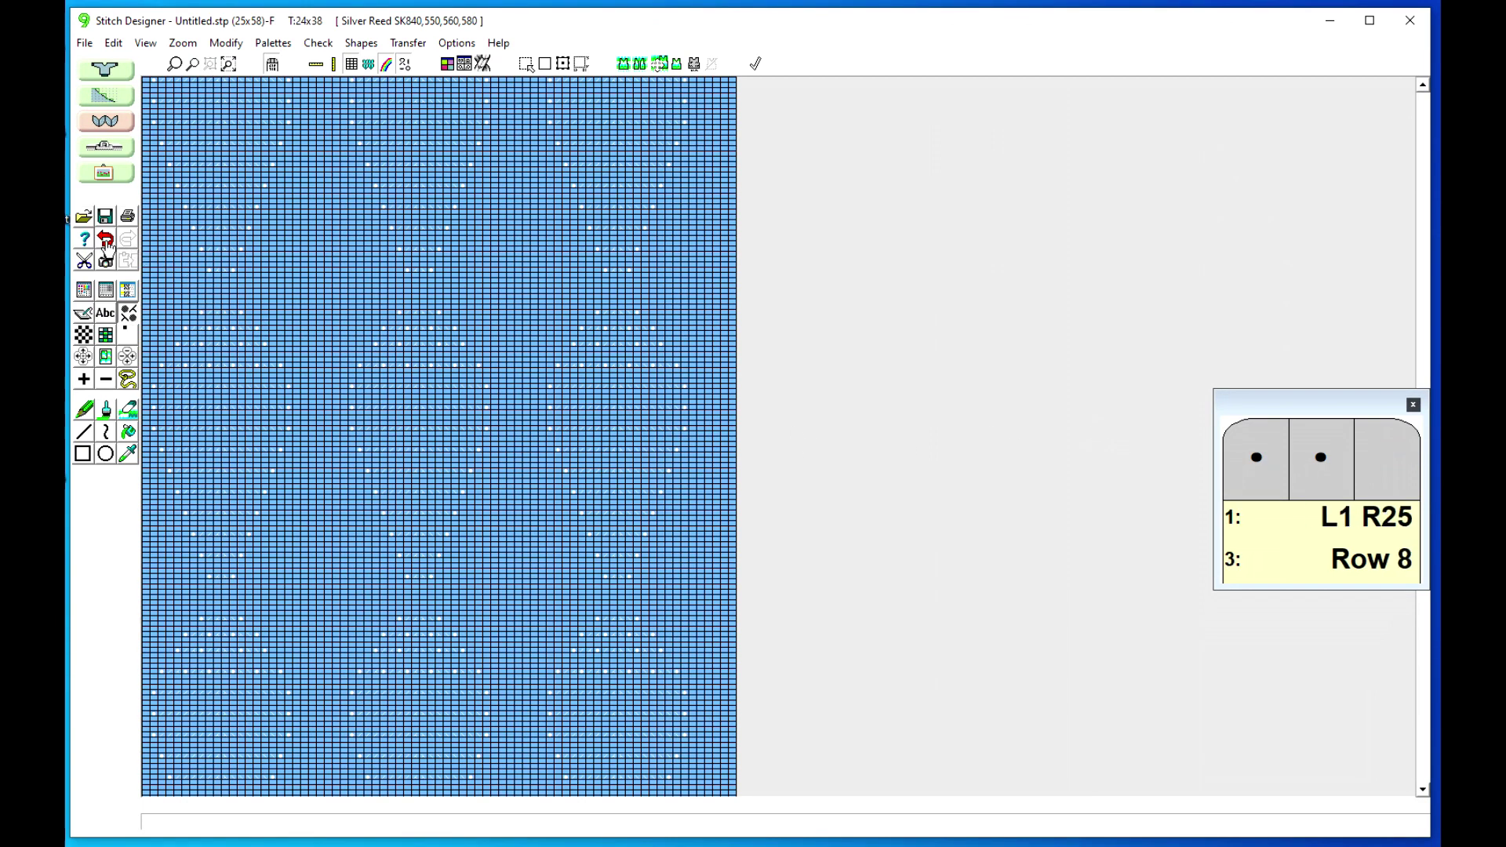
Reduce the repeat preview back to a single 25 x 58 lace repeat
click(124, 364)
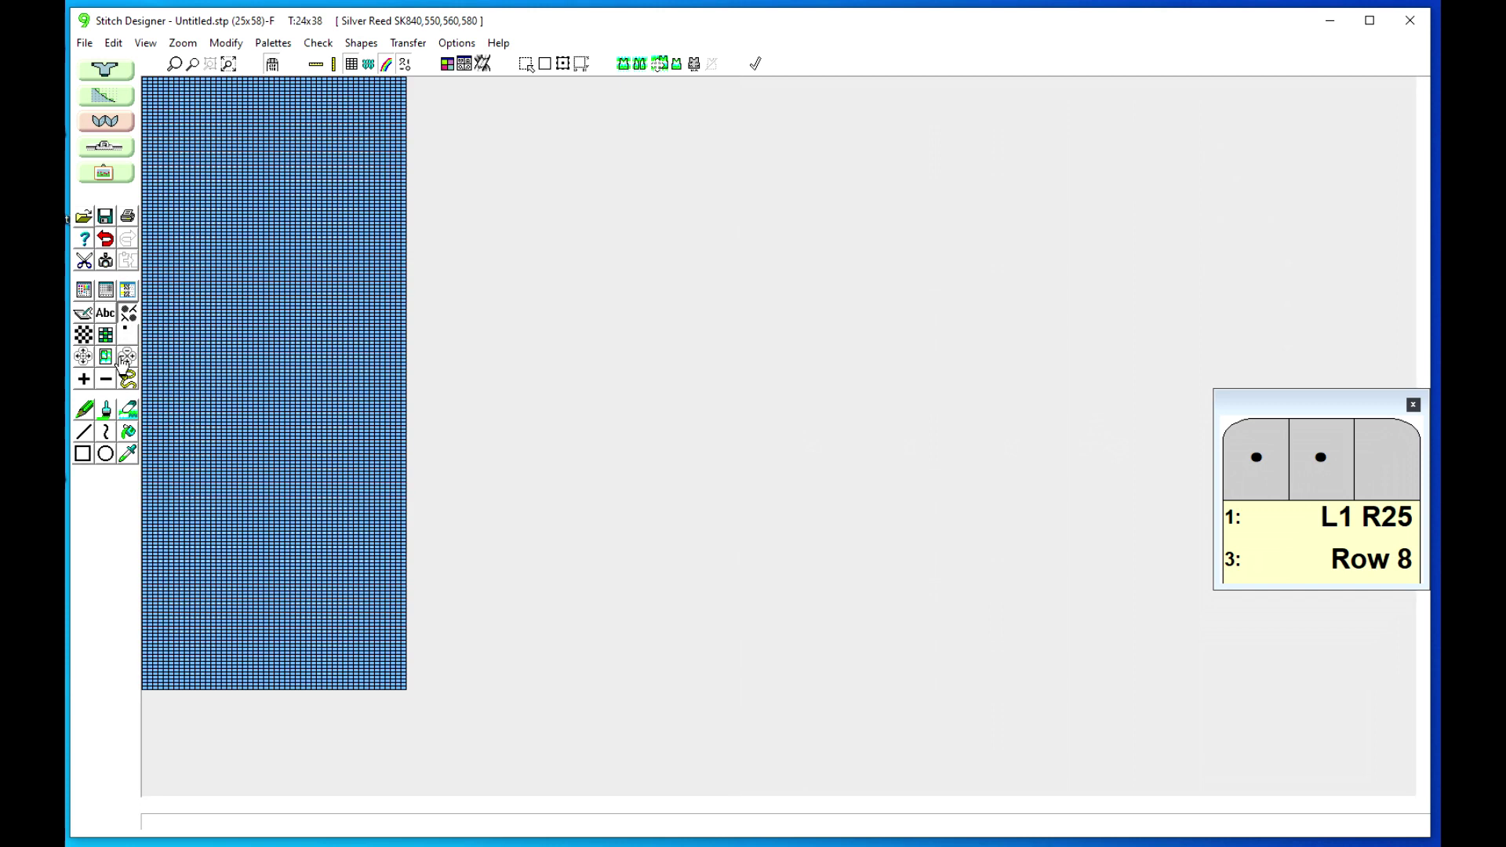
click(130, 362)
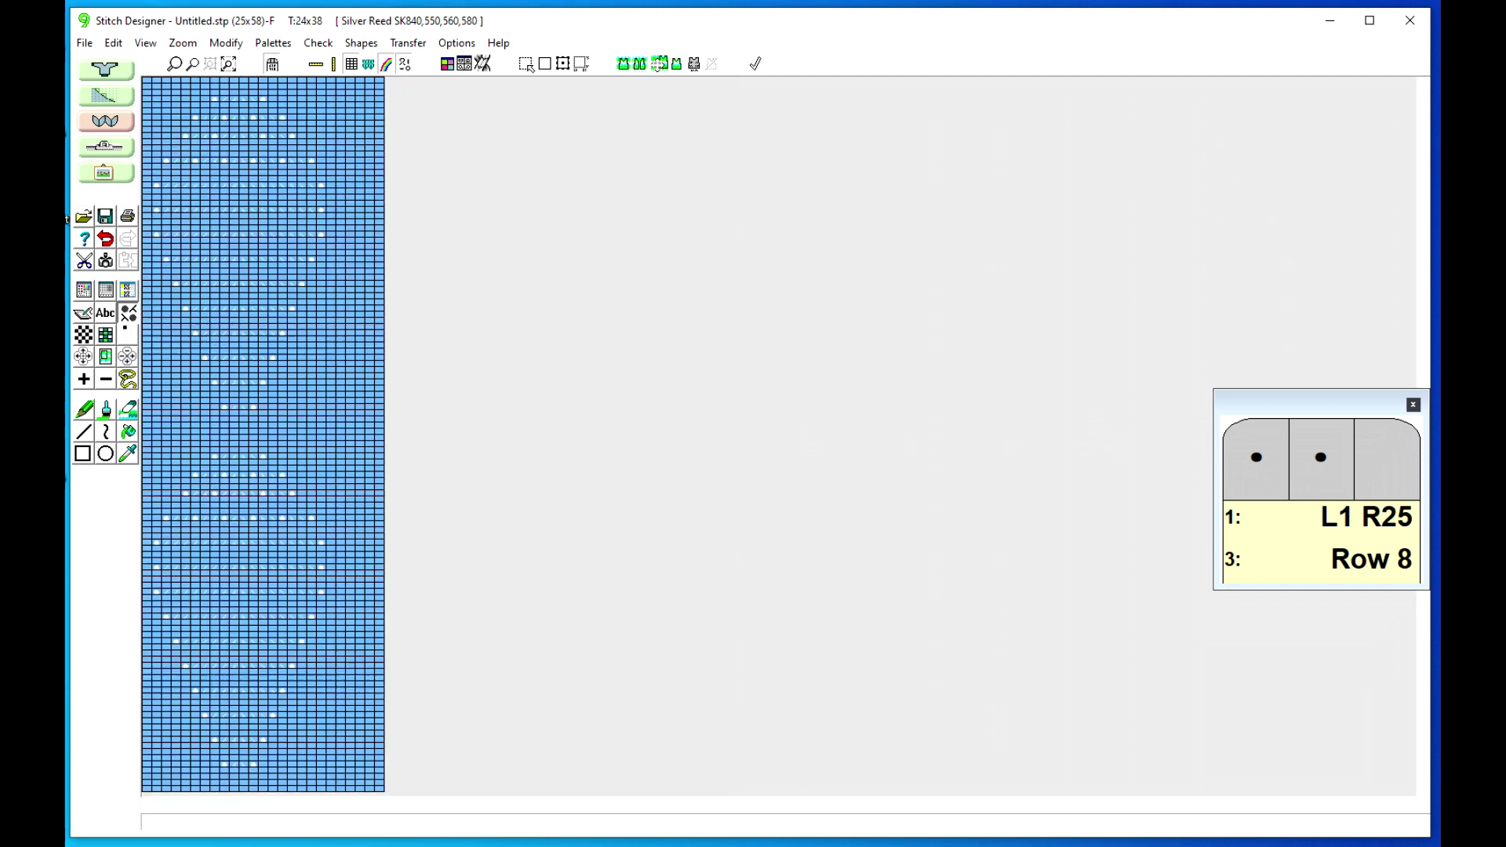
click(127, 353)
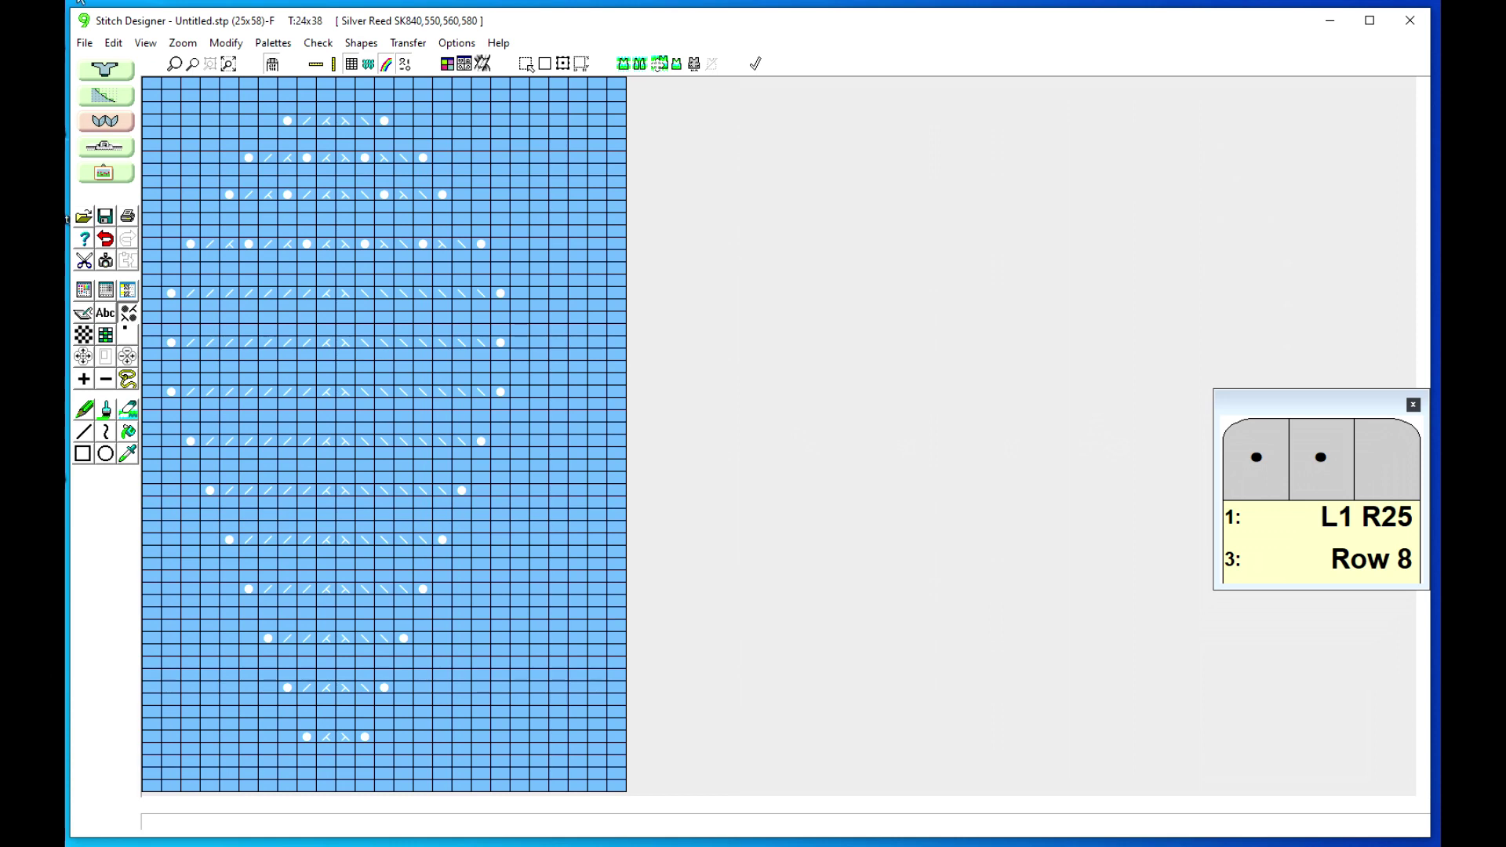
Save the lace stitch pattern under the name Blatt in the Lochmuster folder
click(93, 45)
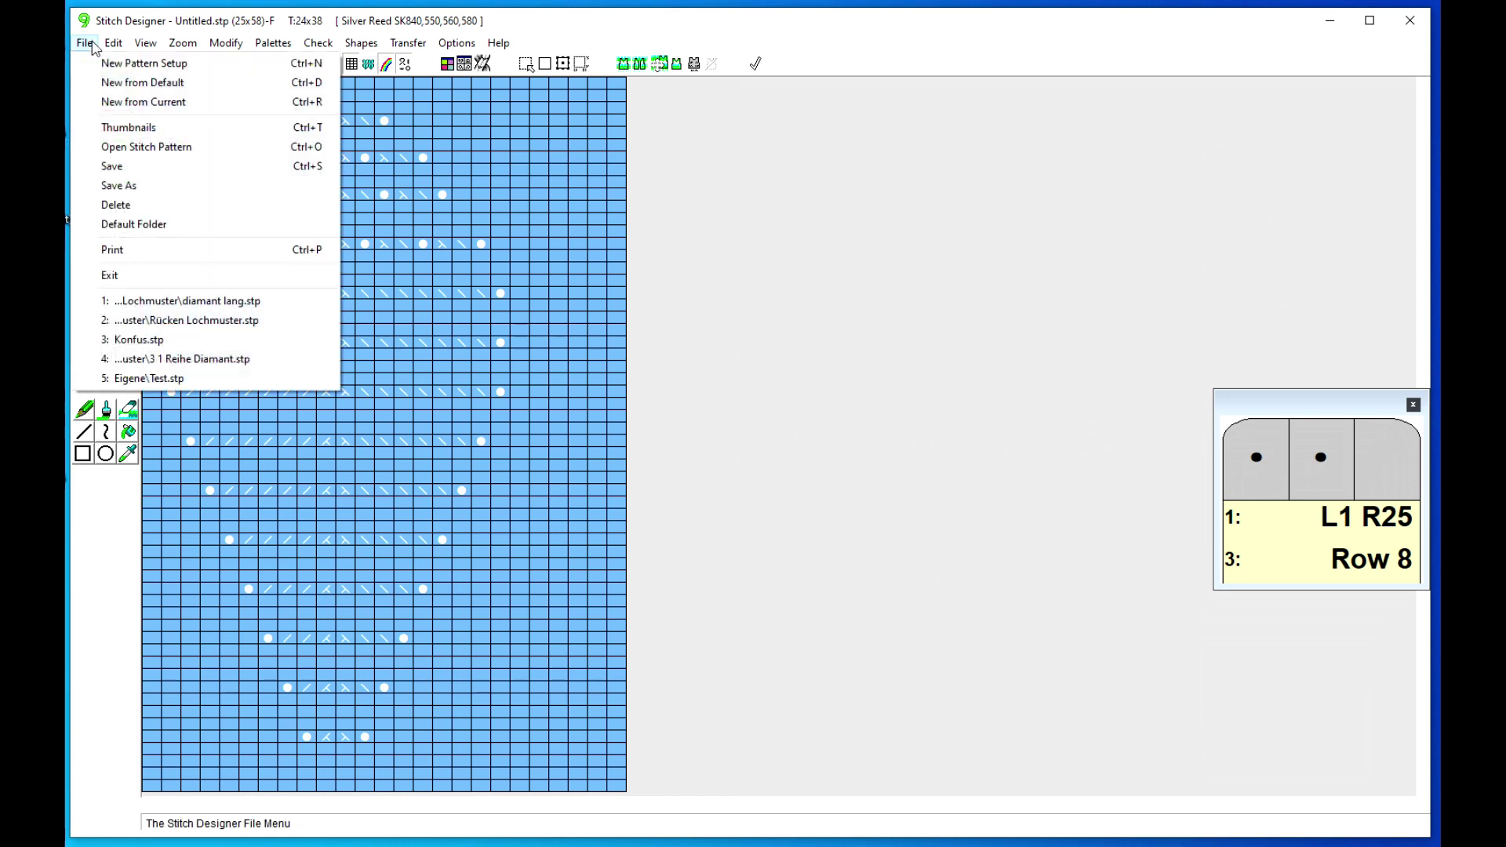
click(121, 186)
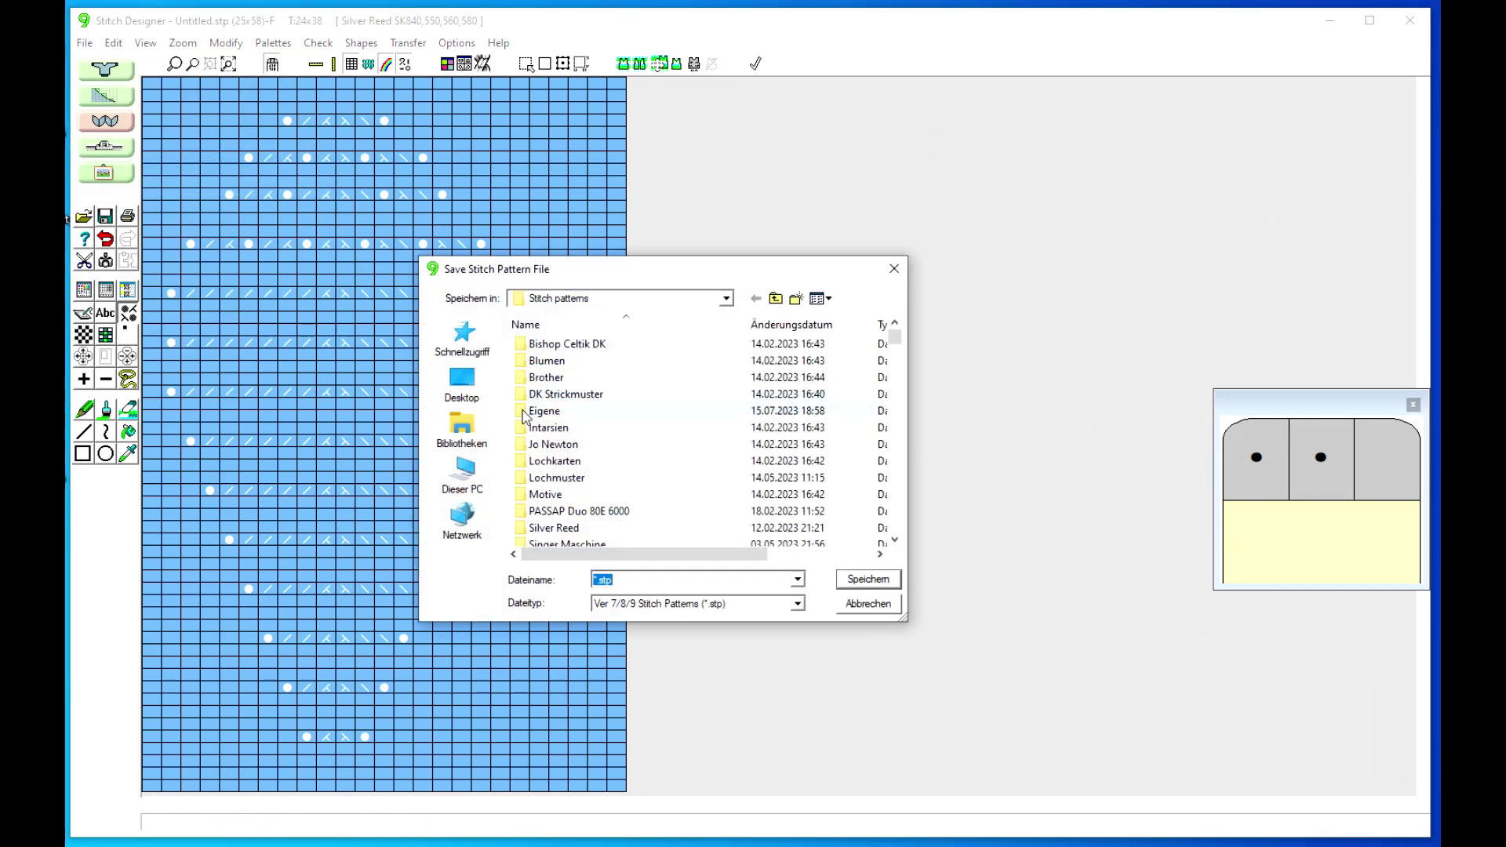
double_click(556, 477)
double_click(618, 580)
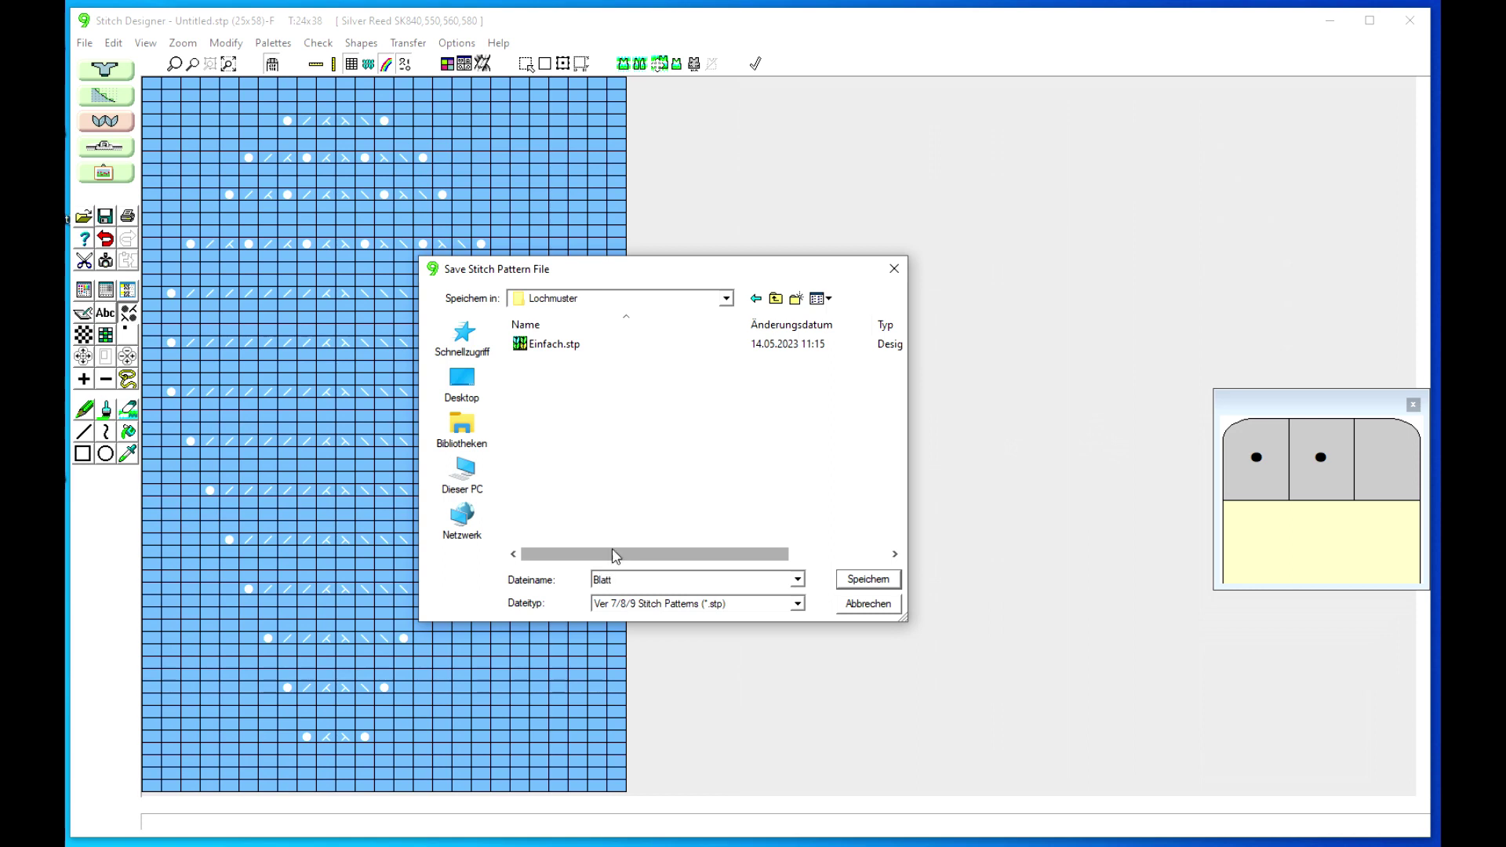
click(857, 588)
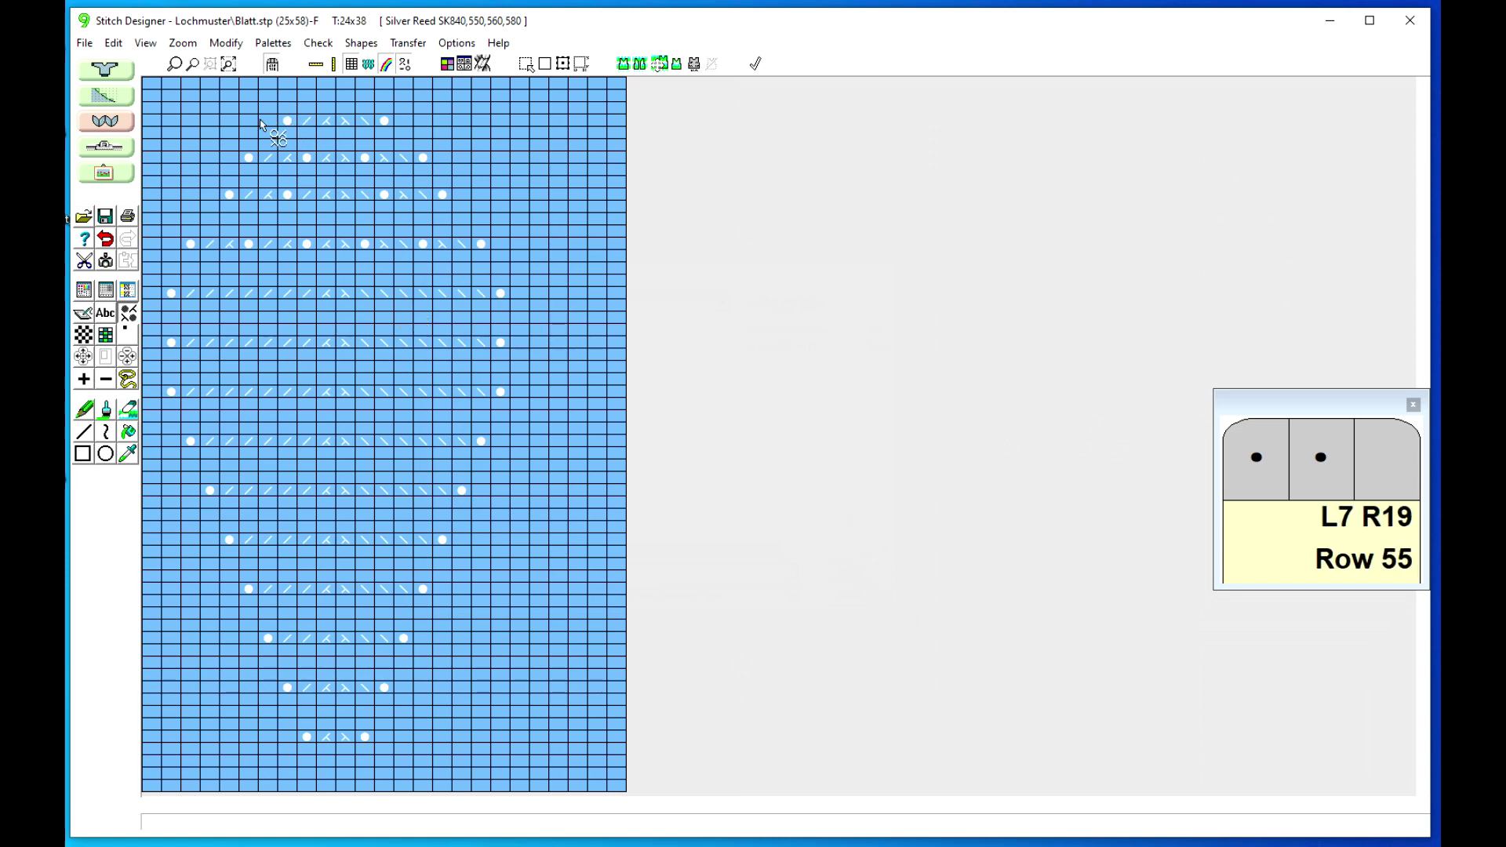
Switch to Original Pattern Drafting and open the cardigan shape file strickjacke lochmuster.shp
click(100, 98)
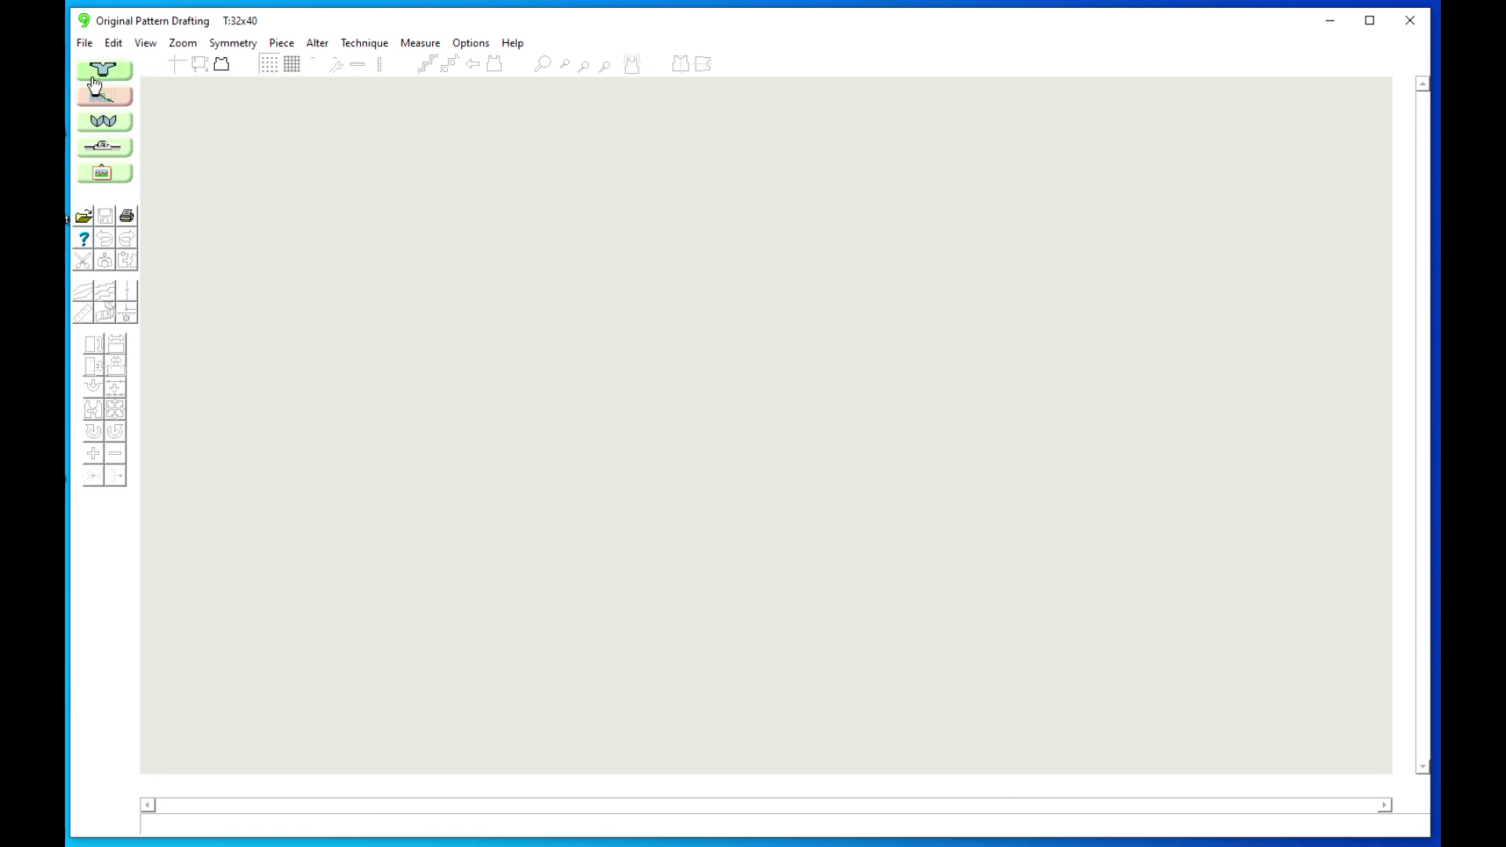
click(85, 43)
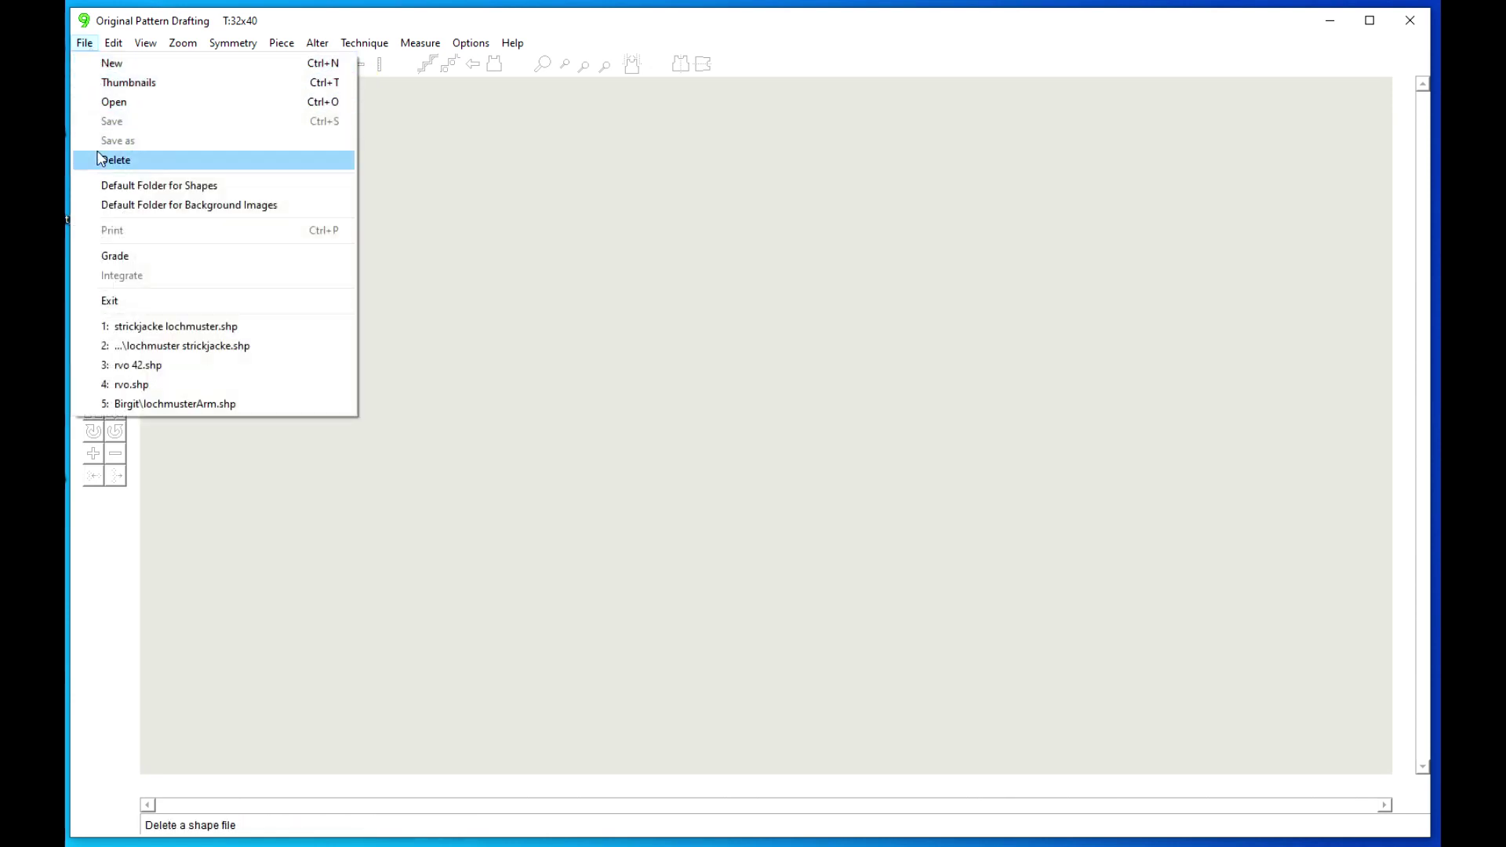
click(106, 102)
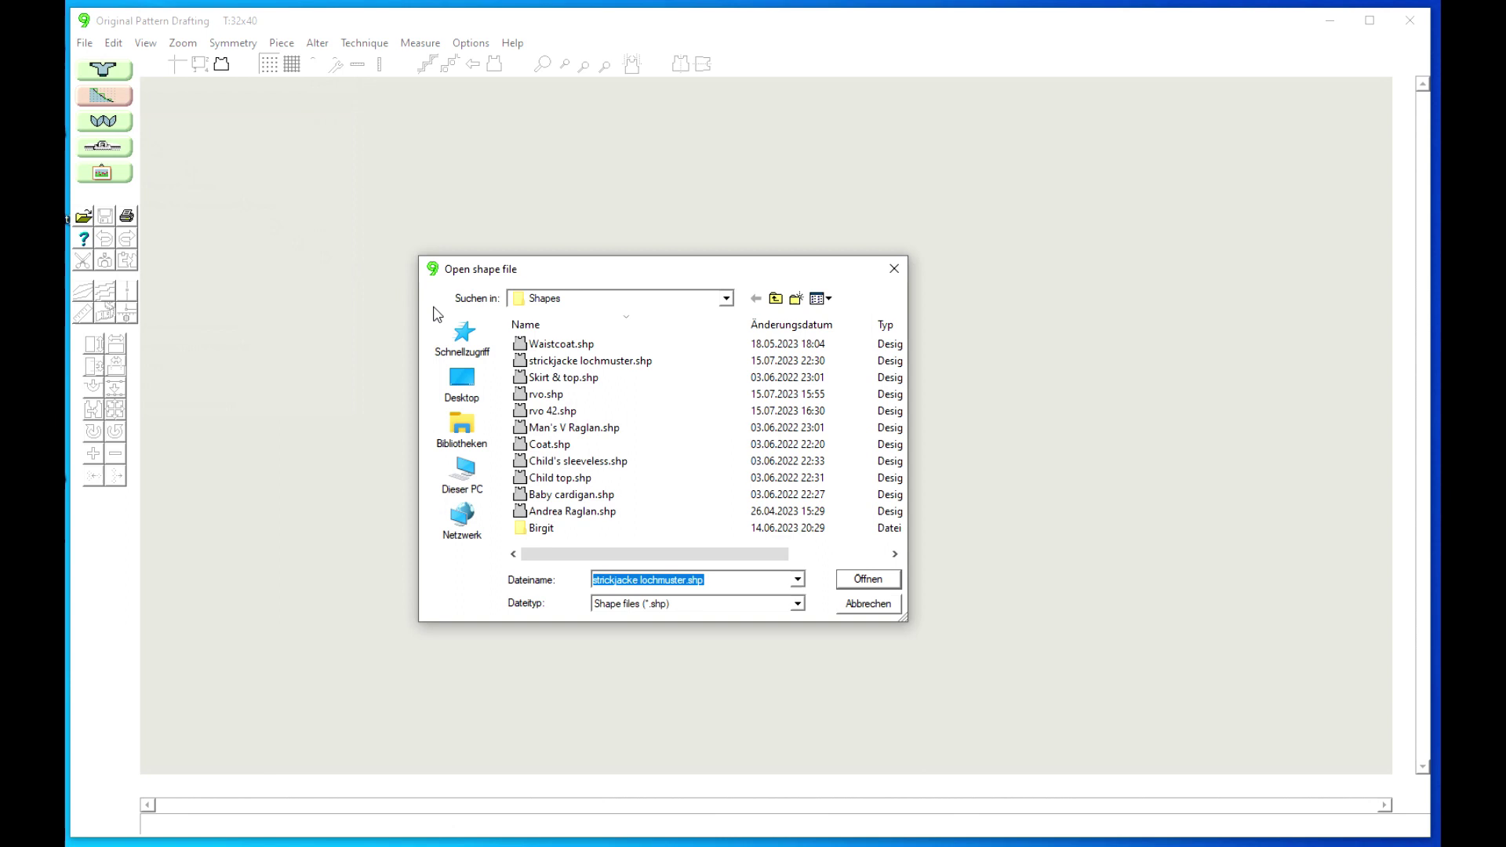
click(570, 365)
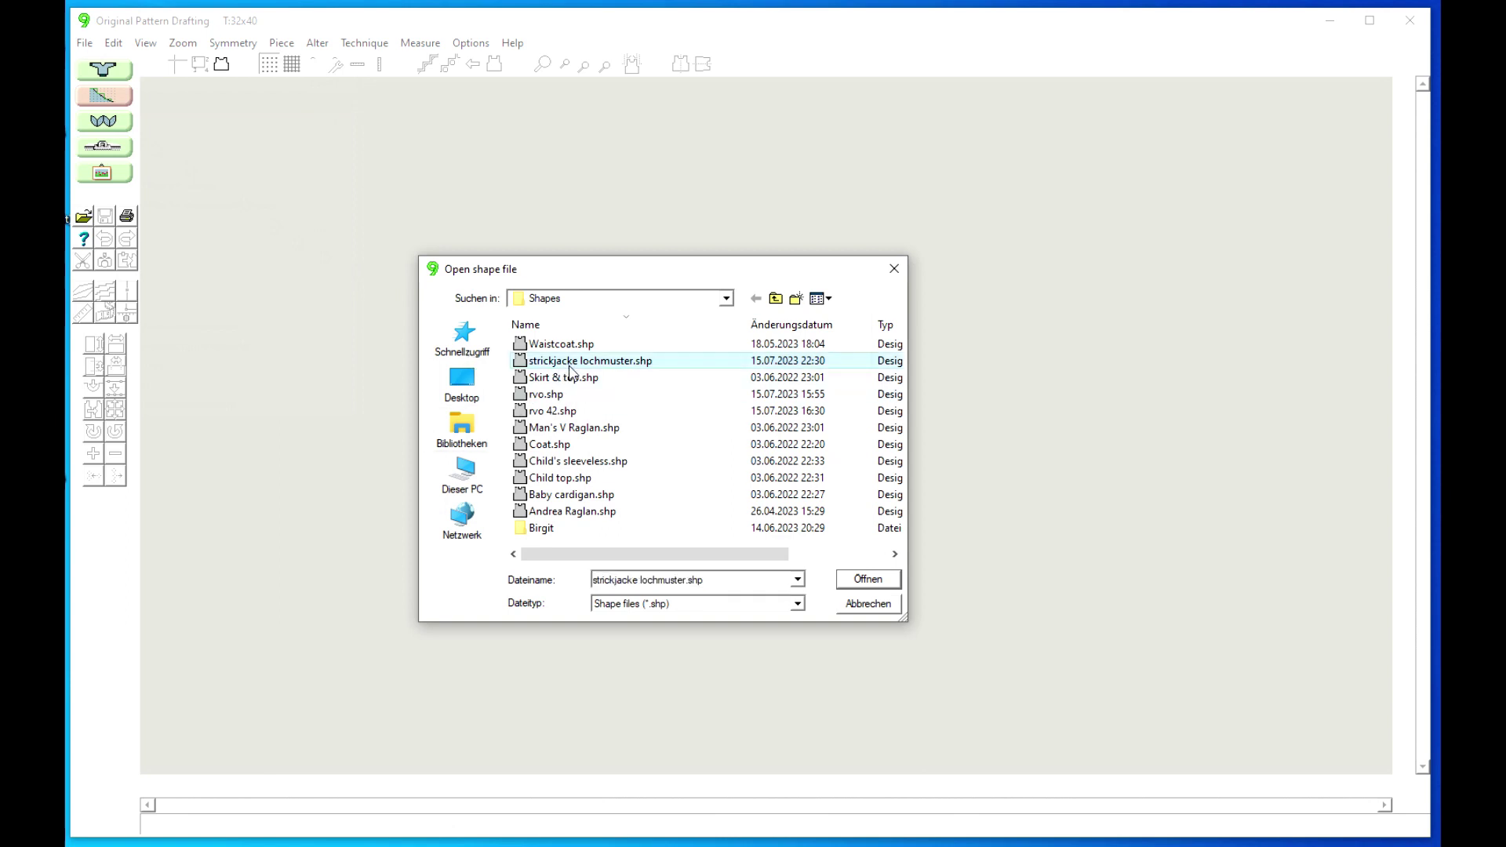
click(868, 579)
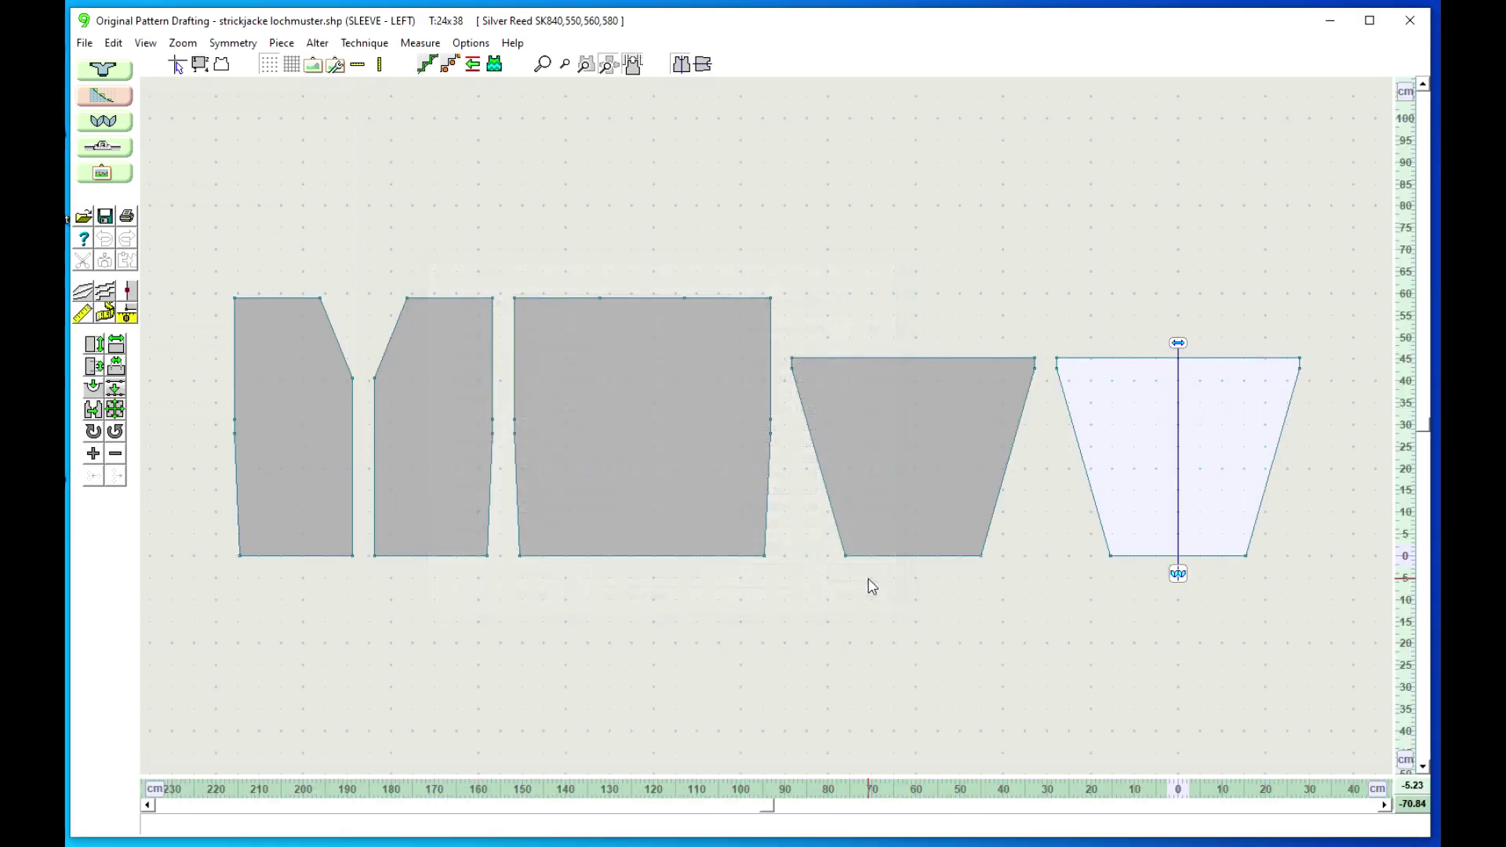